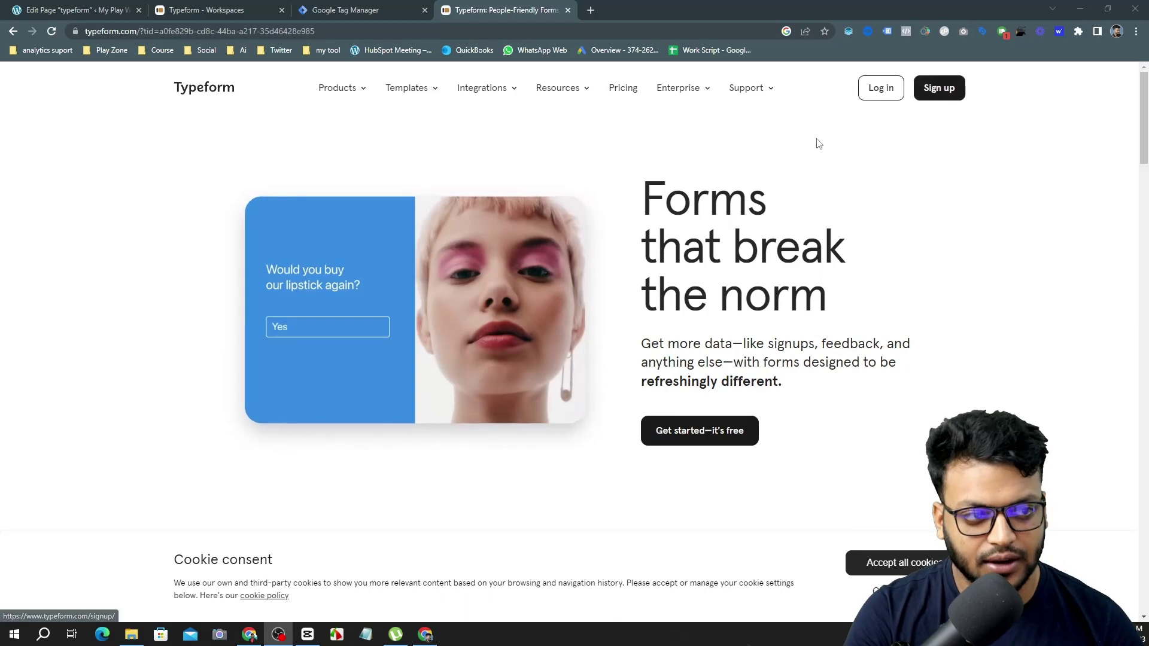
# Scroll the Typeform homepage, then bring up the workspace listing 'My typeform'.
pyautogui.scroll(-2, 551, 206)
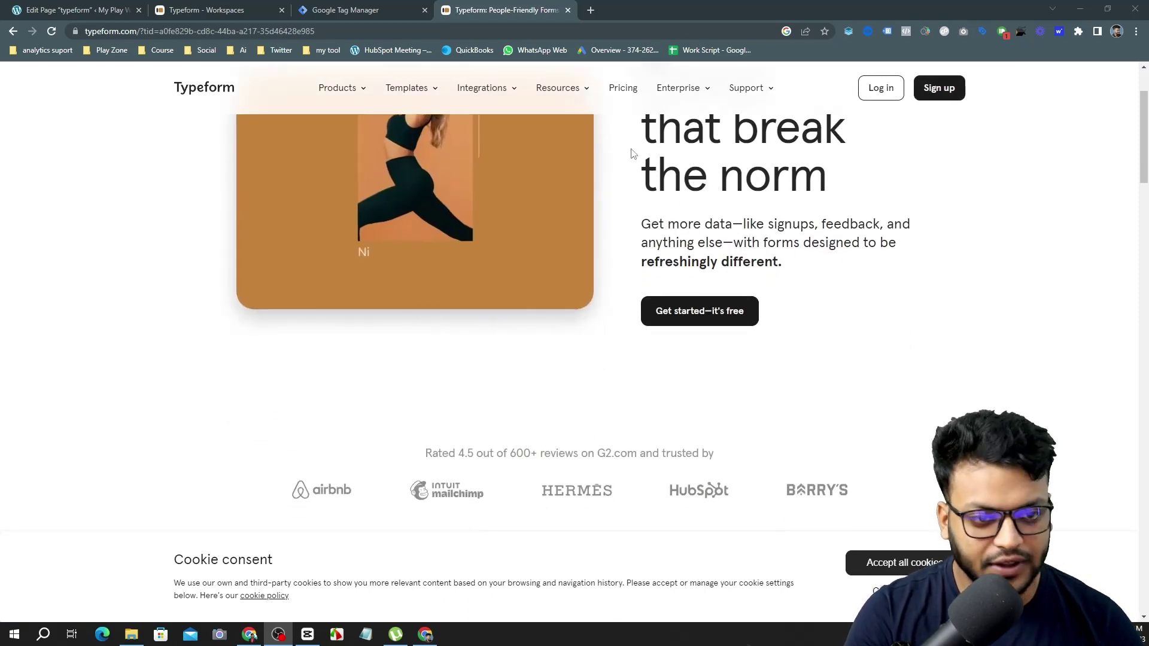
pyautogui.hotkey('ctrl', '2')
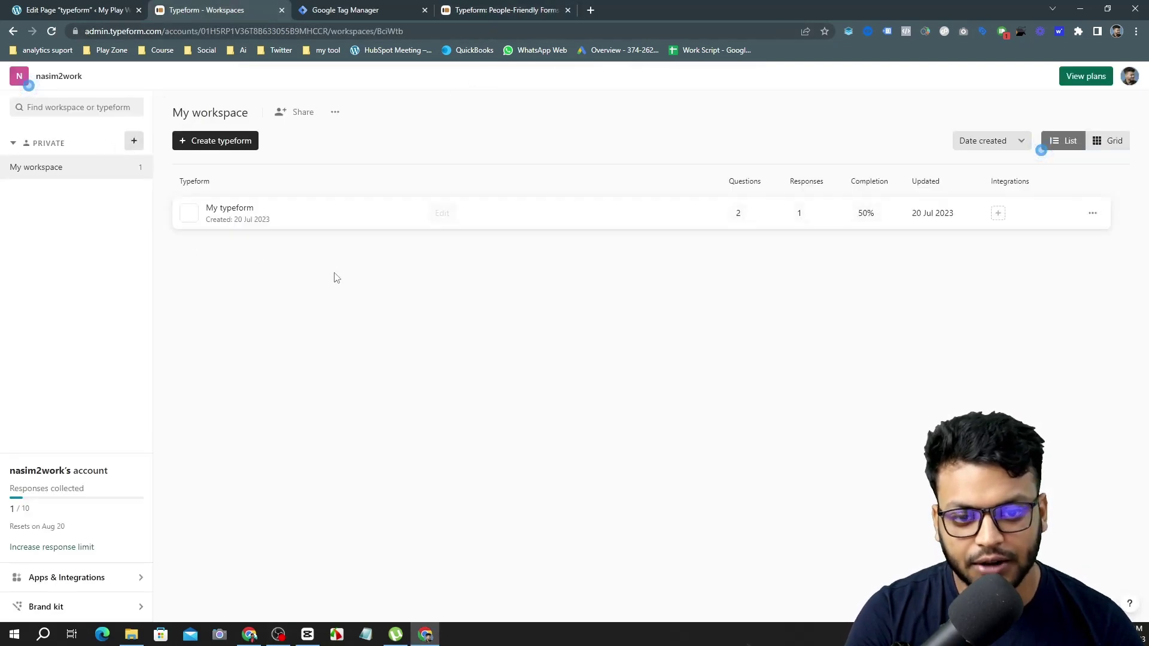
# Open 'My typeform' in the form editor, then move to the WordPress 'typeform' page editor.
pyautogui.click(916, 215)
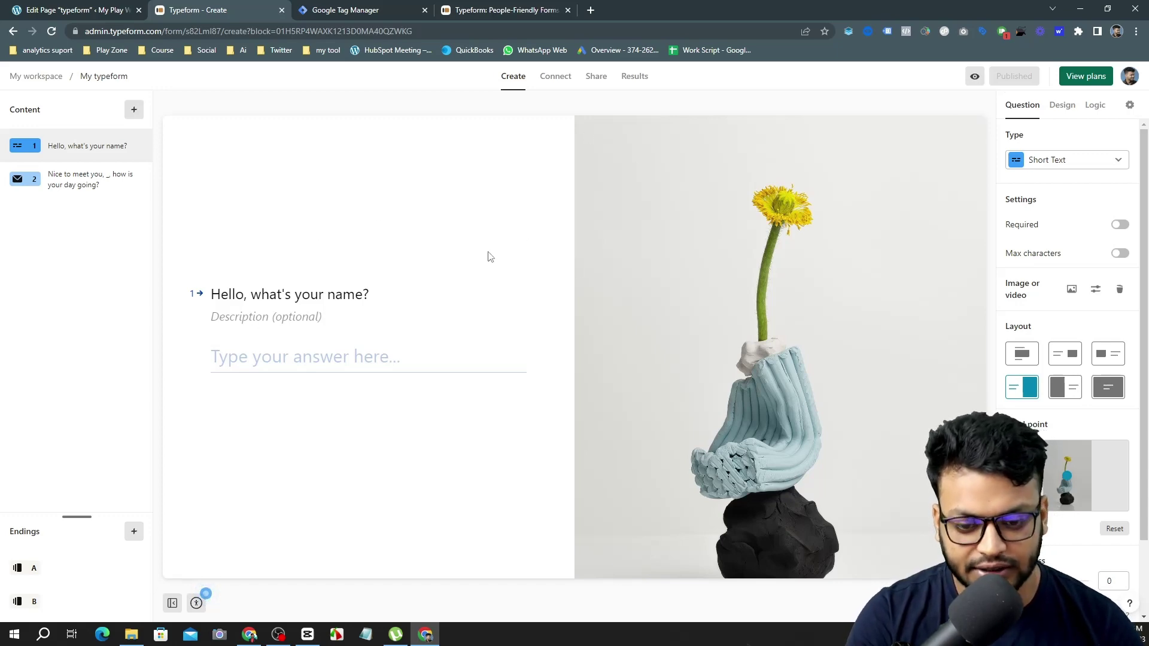
pyautogui.click(103, 10)
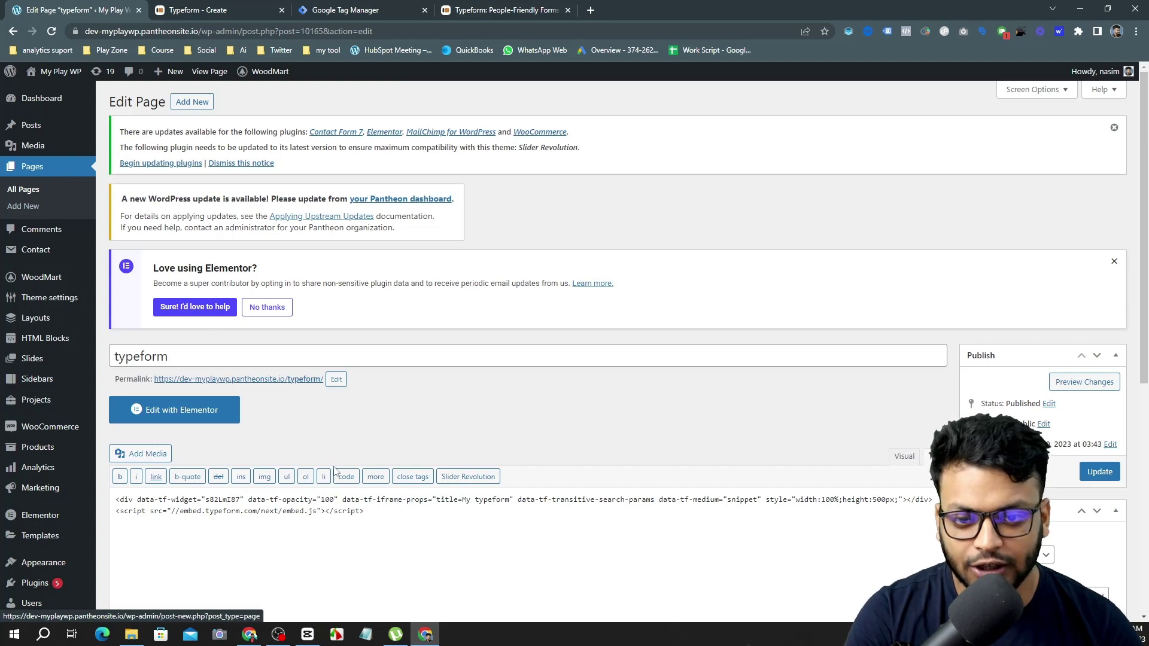
# Open the typeform page's permalink in a new tab from the WordPress editor.
pyautogui.scroll(-2, 331, 439)
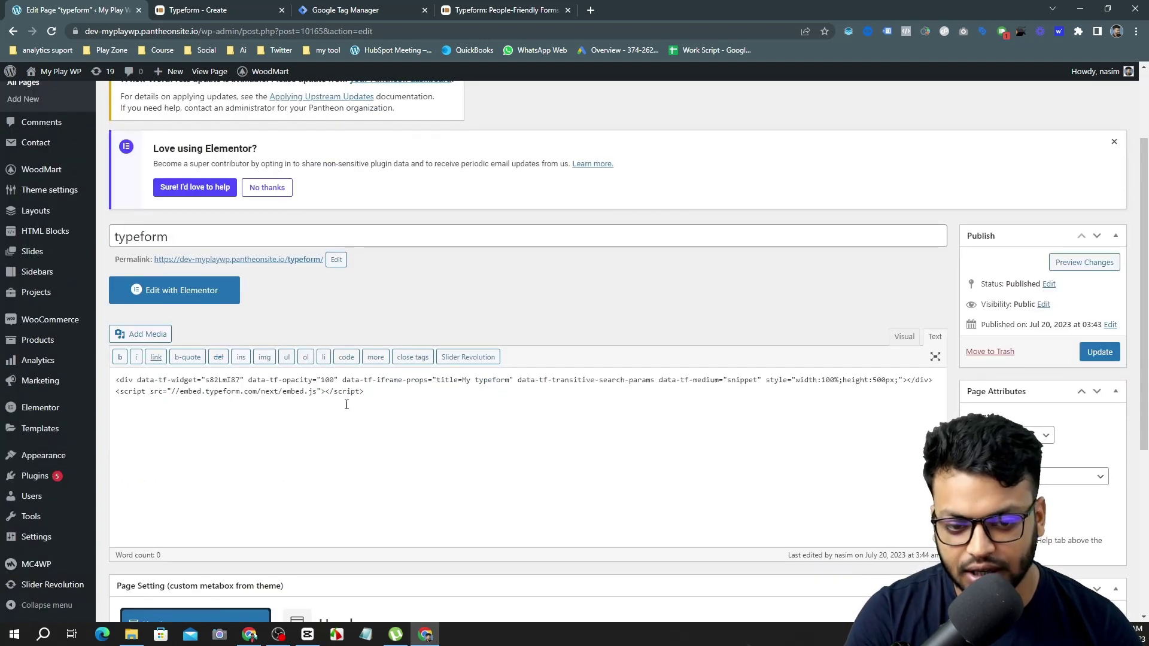
pyautogui.click(246, 6)
pyautogui.click(70, 8)
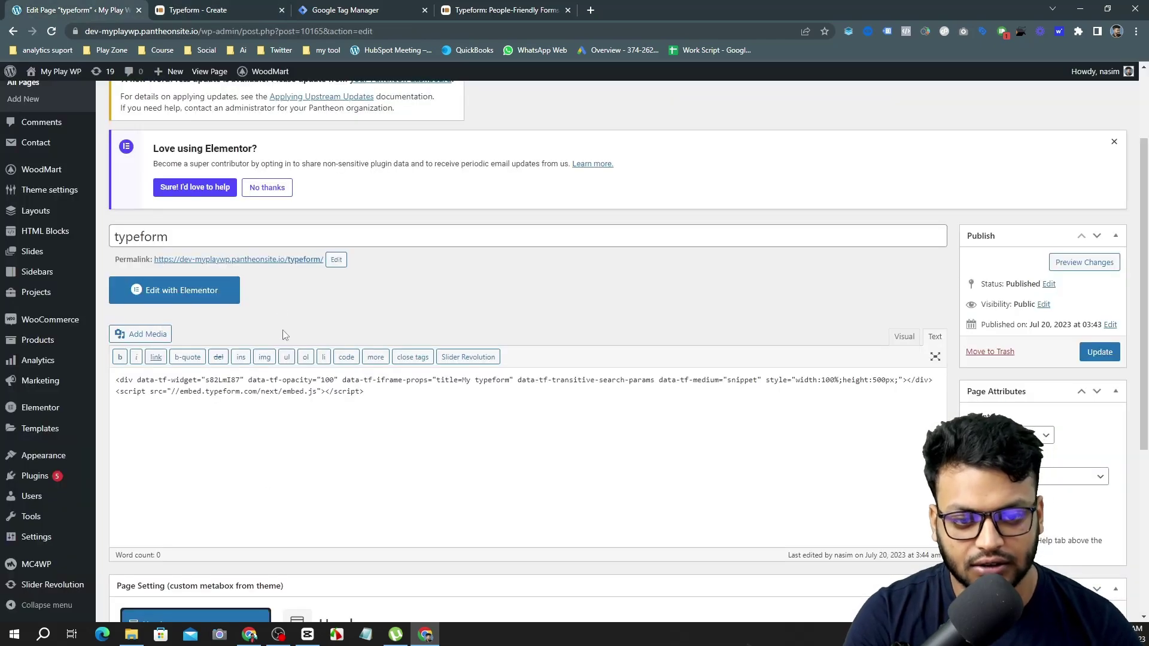
pyautogui.rightClick(265, 259)
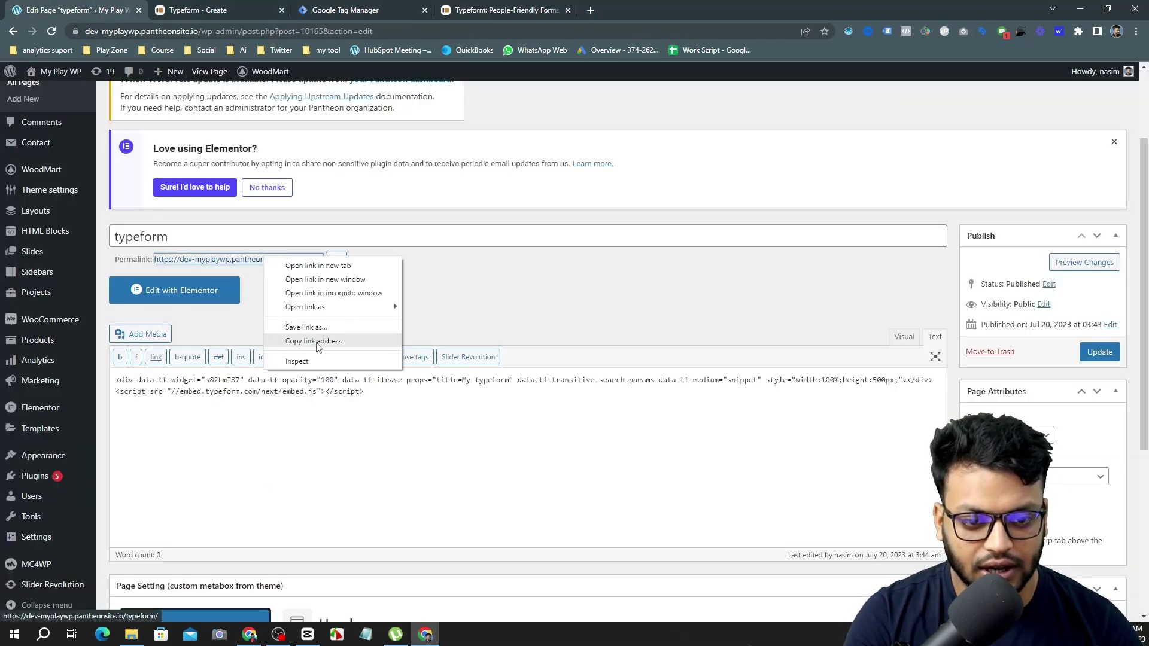
pyautogui.click(306, 265)
# Scroll the live typeform page to confirm the embedded form displays.
pyautogui.click(215, 10)
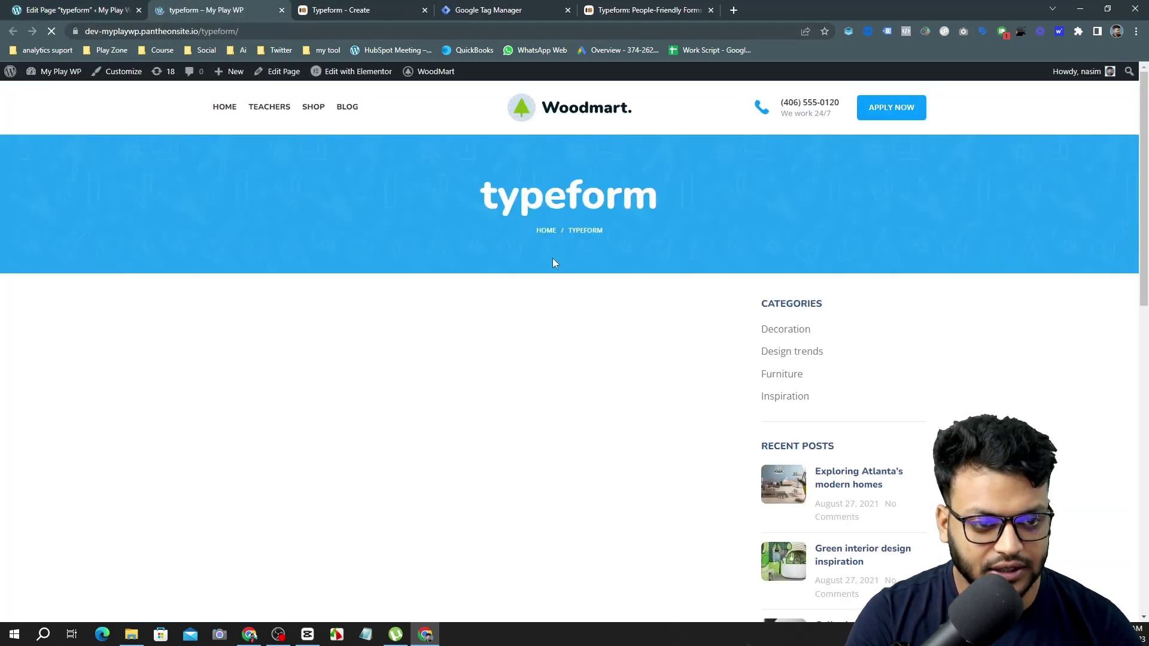
pyautogui.scroll(-2, 553, 263)
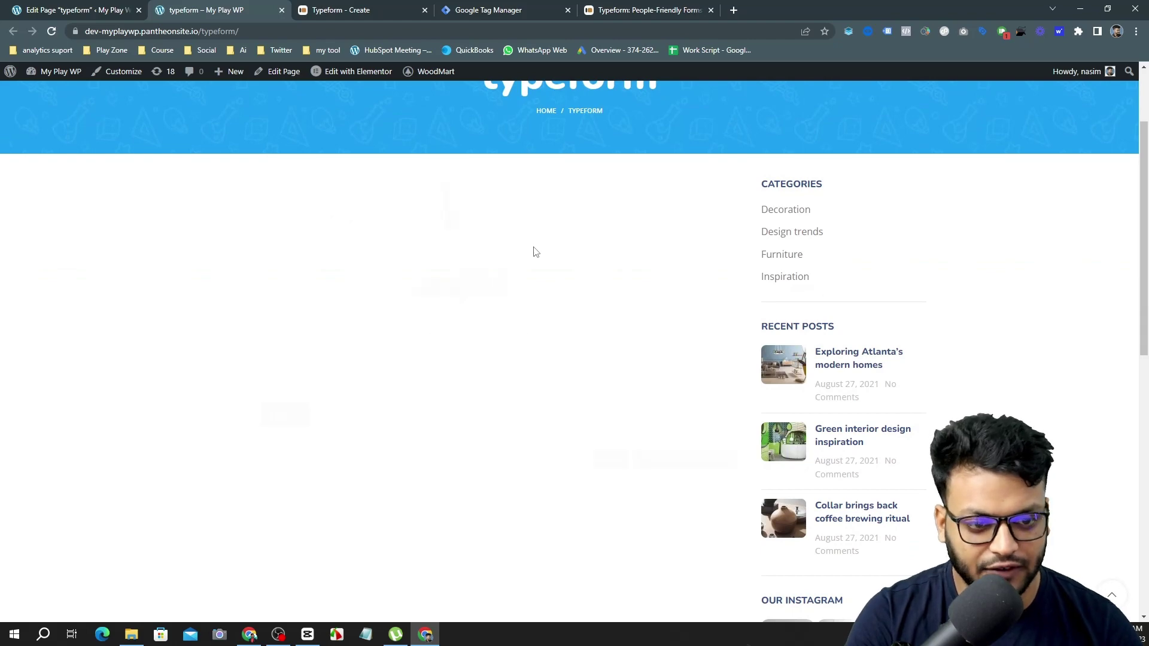
pyautogui.scroll(1, 588, 330)
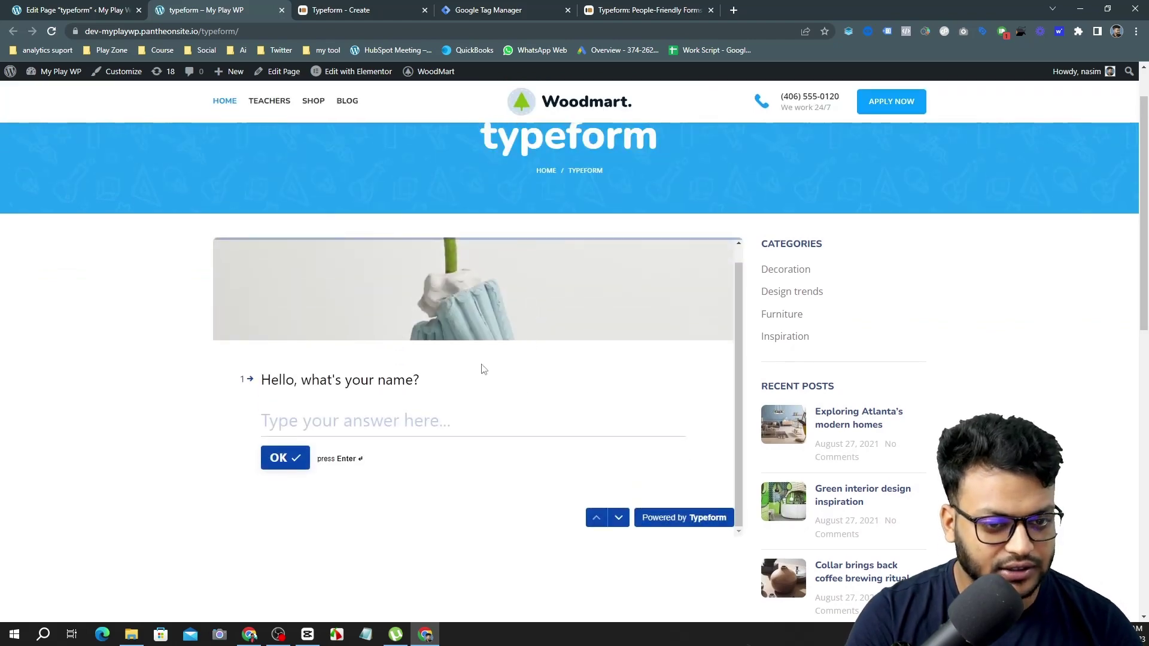
pyautogui.scroll(-3, 483, 369)
pyautogui.scroll(4, 508, 290)
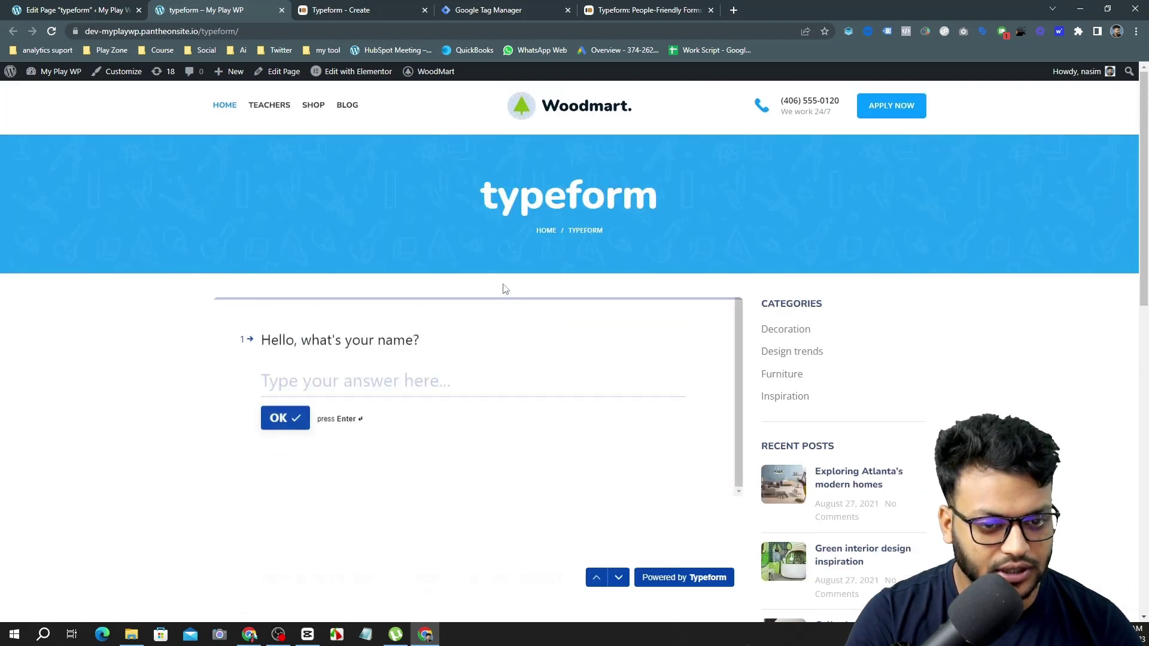
# Compare the Typeform editor with the live page, then close the Typeform editor tab.
pyautogui.click(323, 7)
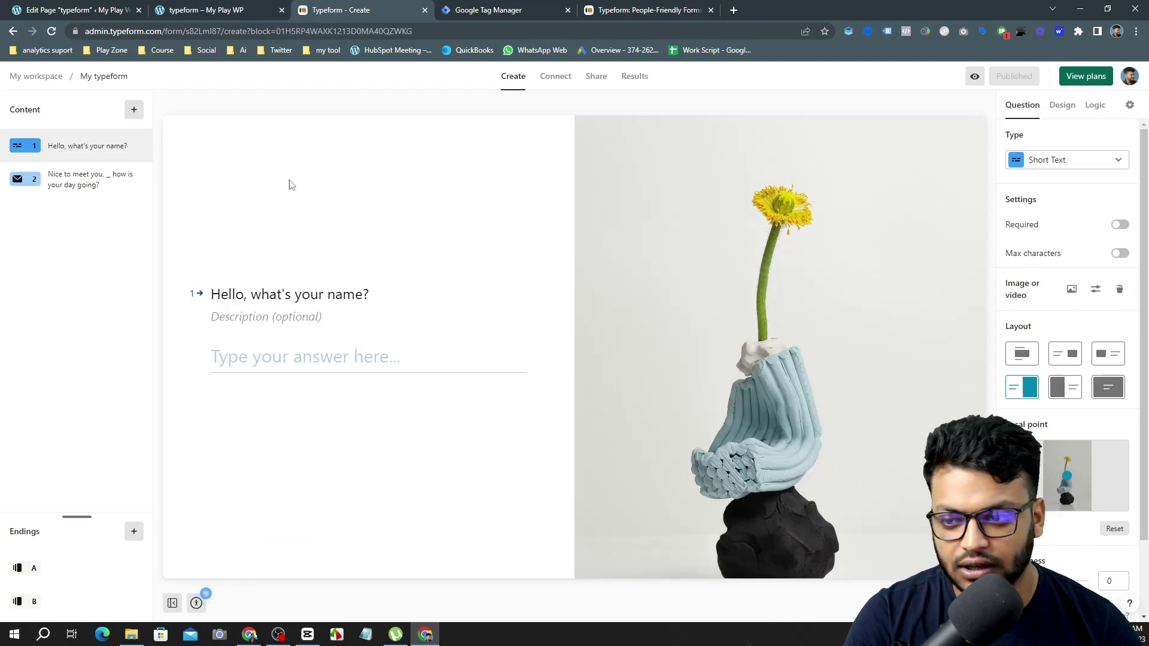
pyautogui.click(257, 6)
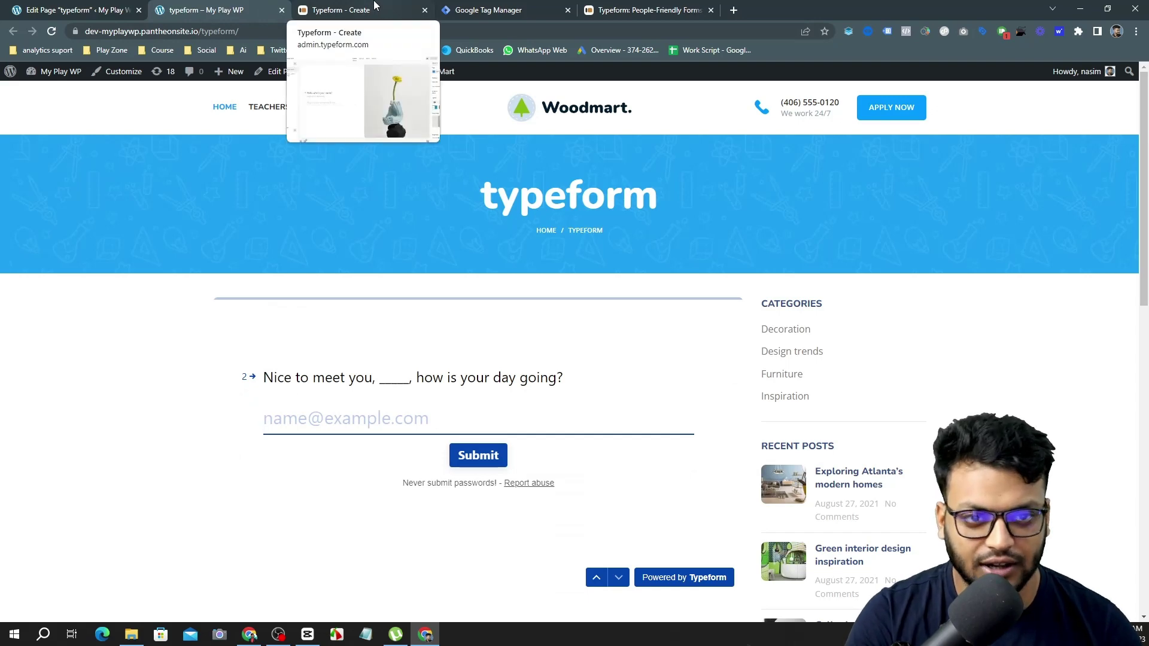
pyautogui.click(376, 6)
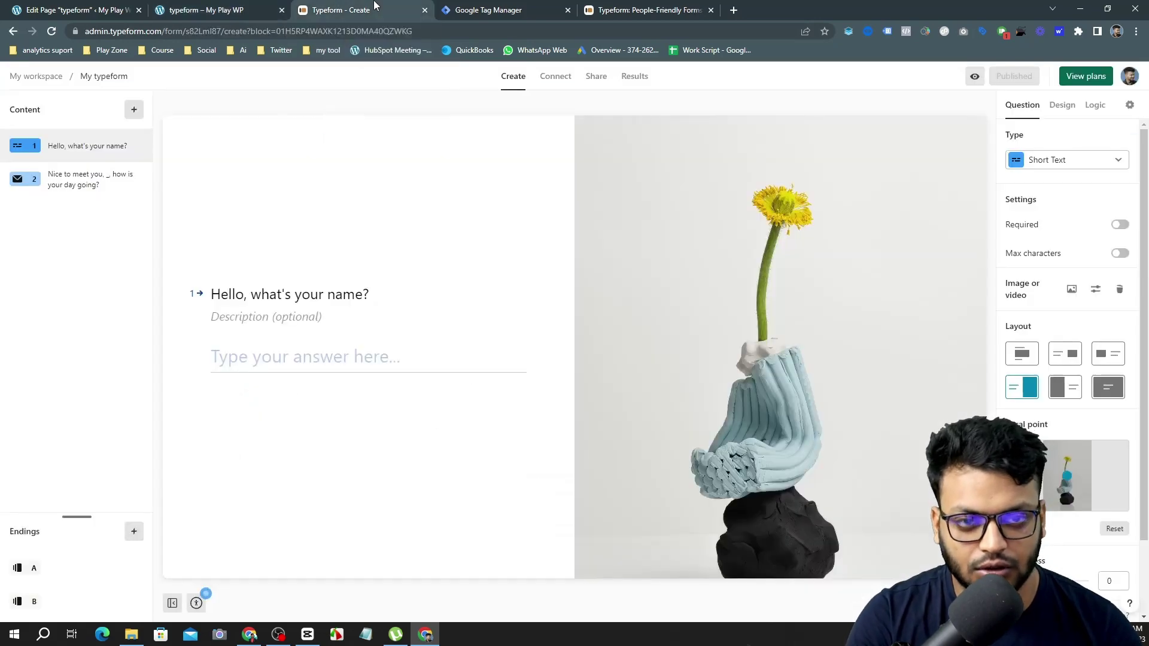
pyautogui.click(425, 11)
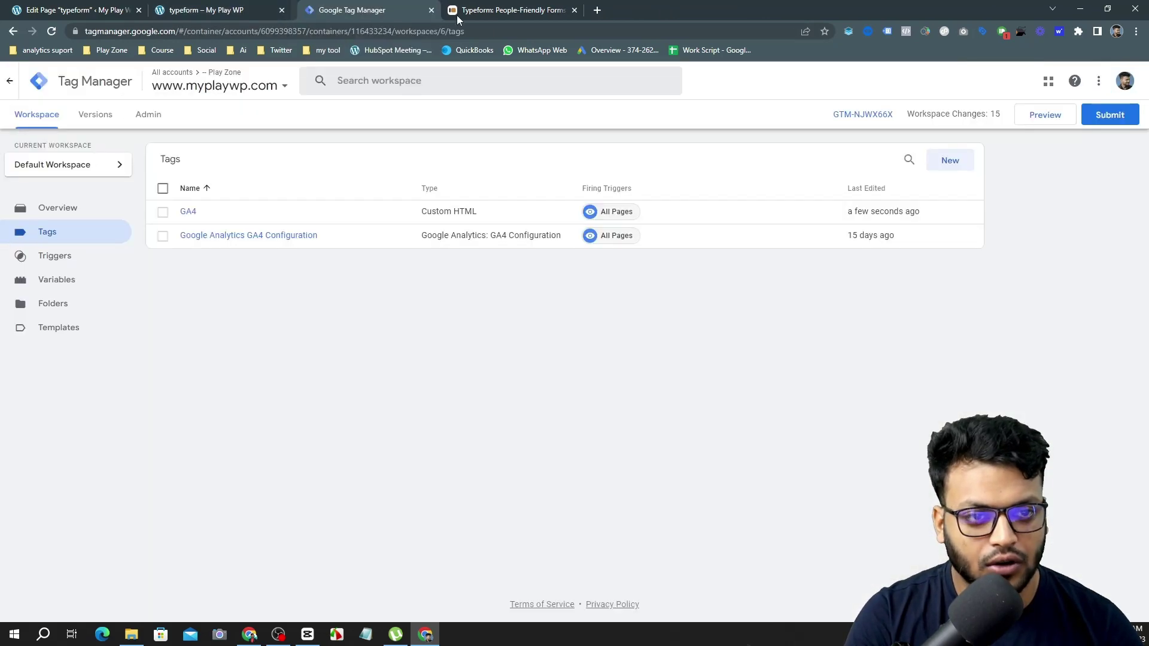
# Close the remaining Typeform tabs and return to the Tag Manager Tags list.
pyautogui.click(554, 7)
pyautogui.click(568, 11)
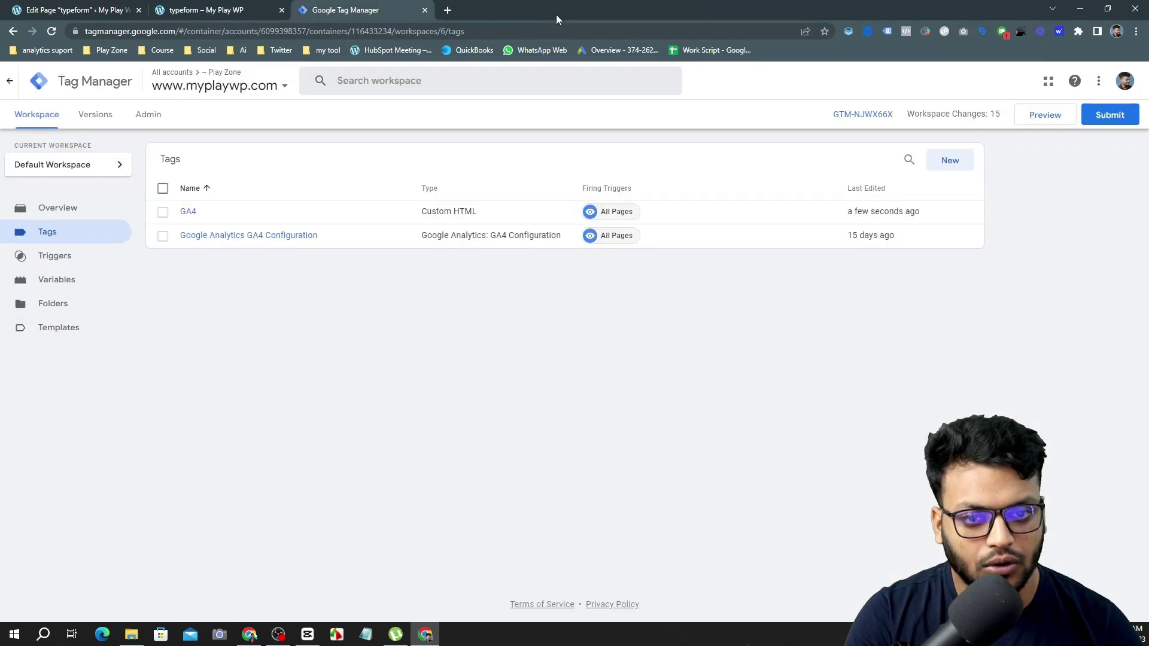
pyautogui.click(208, 7)
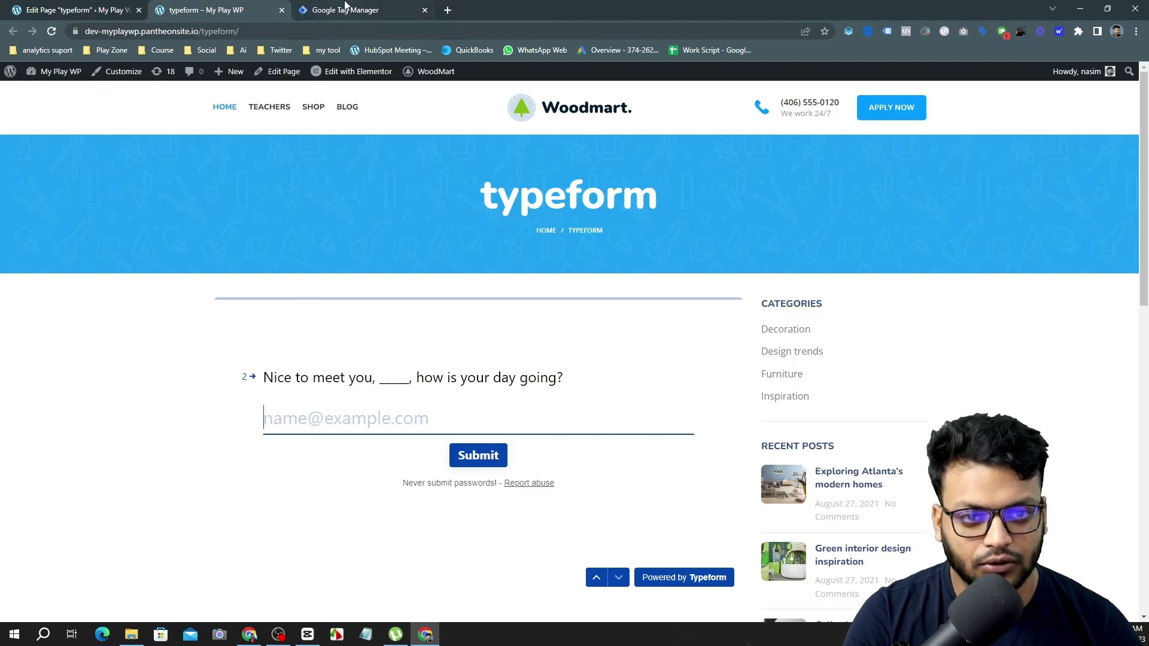
pyautogui.click(345, 7)
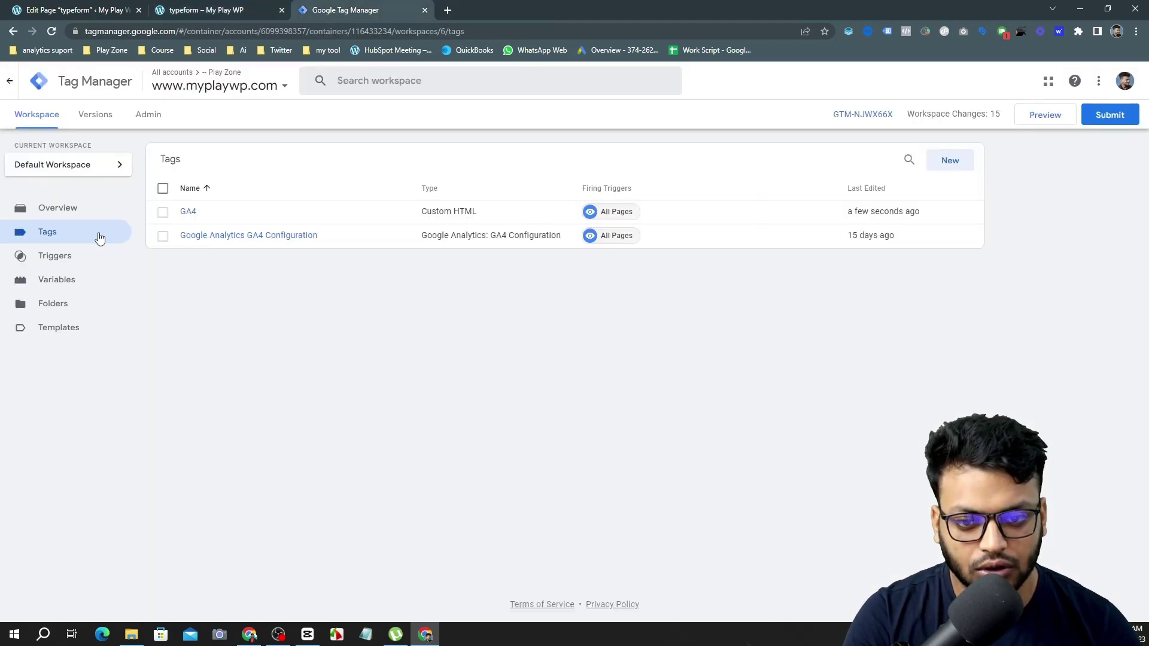
# Show the container's install code and copy the head and body snippets.
pyautogui.click(875, 119)
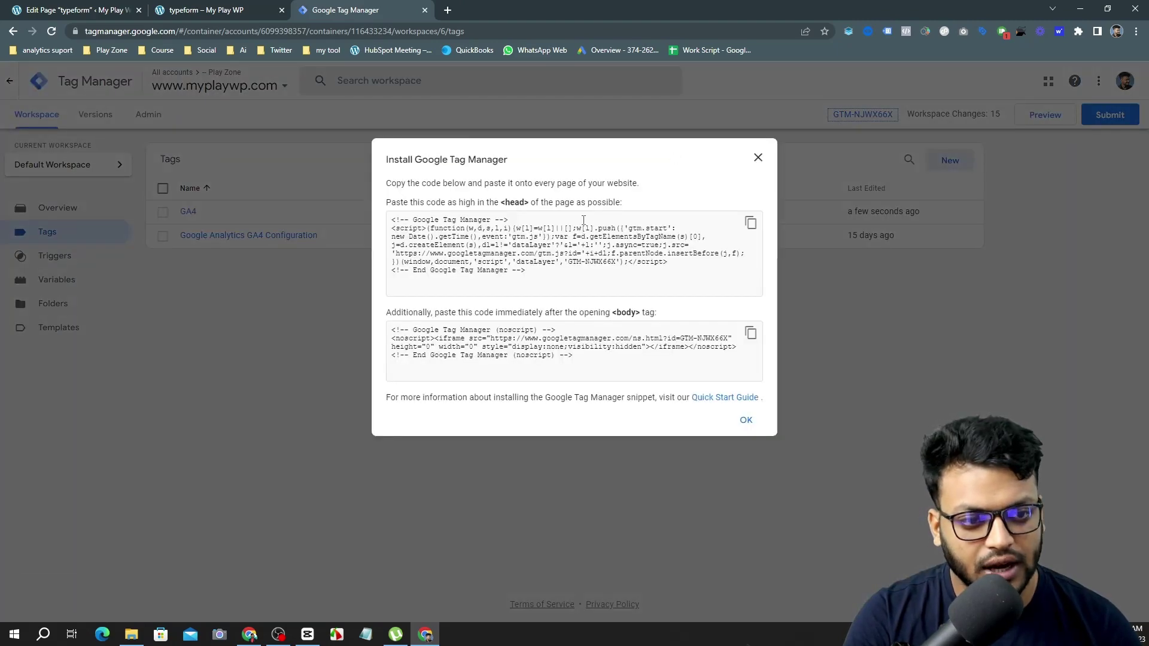
pyautogui.click(751, 225)
pyautogui.click(751, 333)
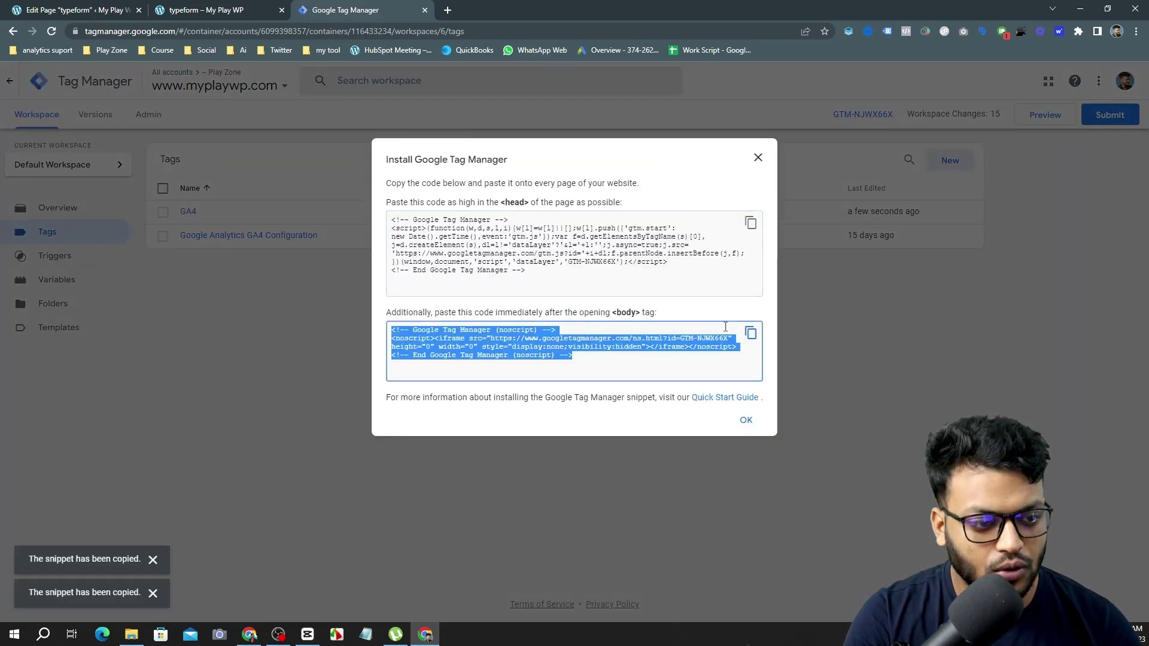
pyautogui.click(239, 10)
pyautogui.click(58, 7)
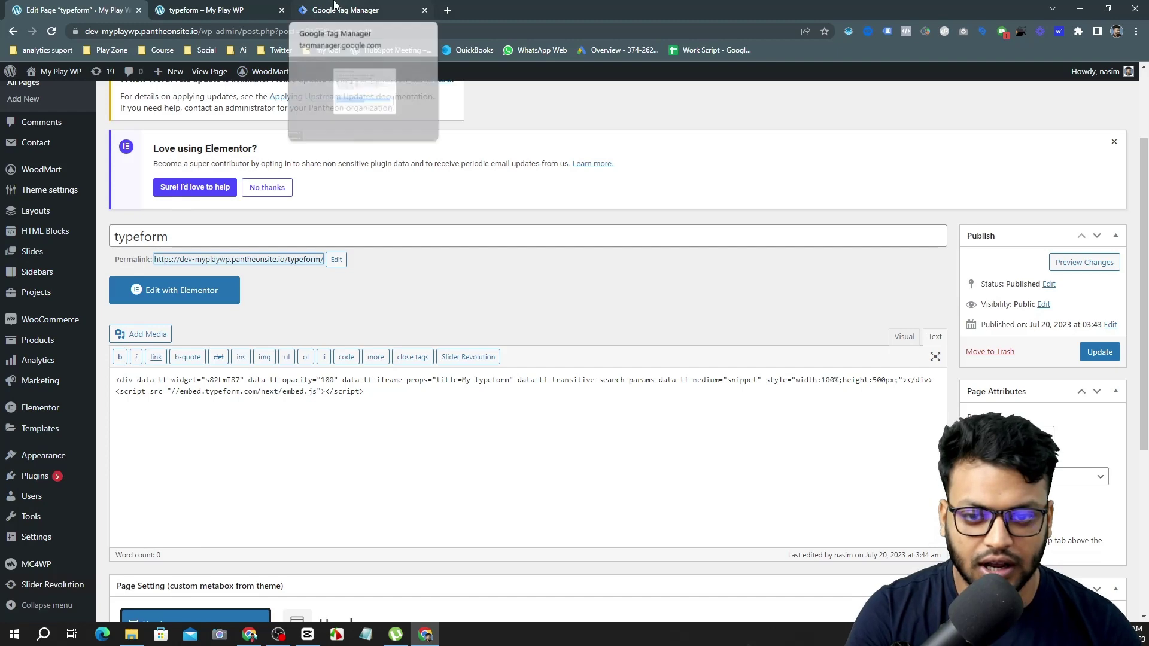
pyautogui.hotkey('ctrl', 'shift', 'Tab')
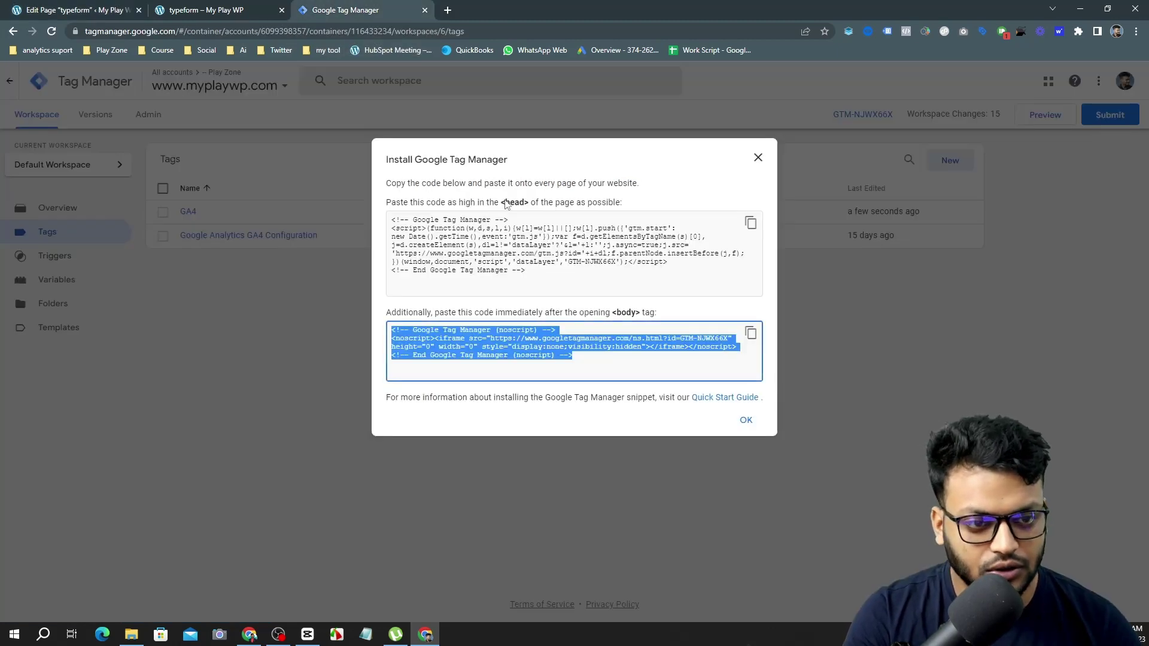
# Select the head snippet, close the install dialog, and return to the live typeform page.
pyautogui.click(613, 231)
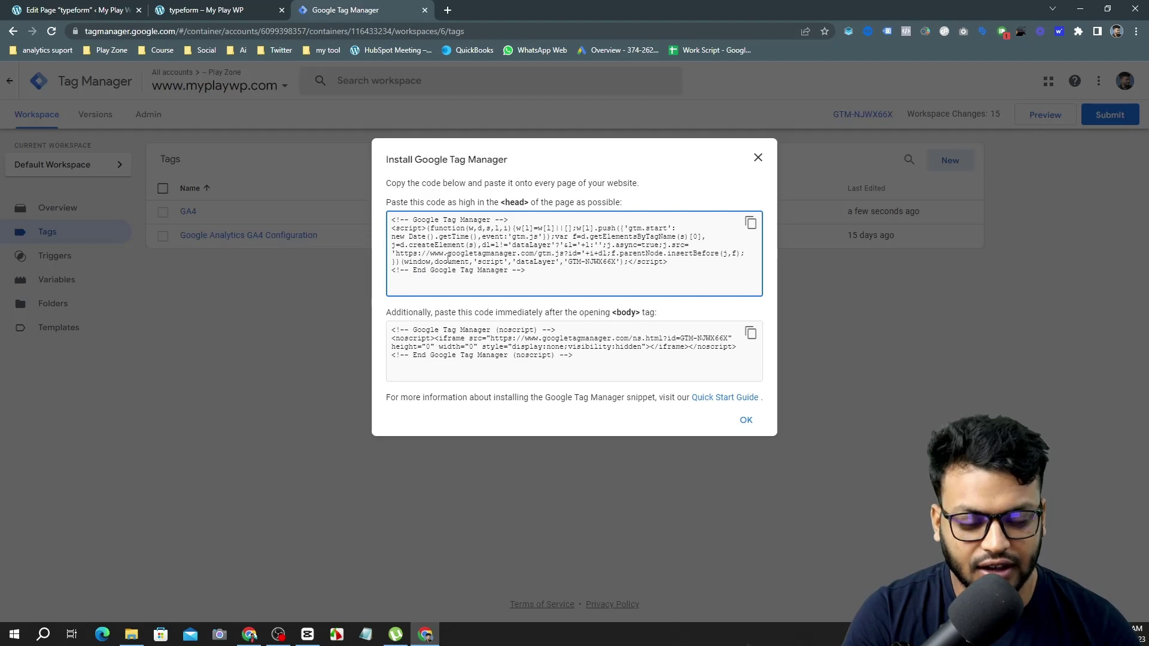
pyautogui.click(759, 160)
pyautogui.click(235, 7)
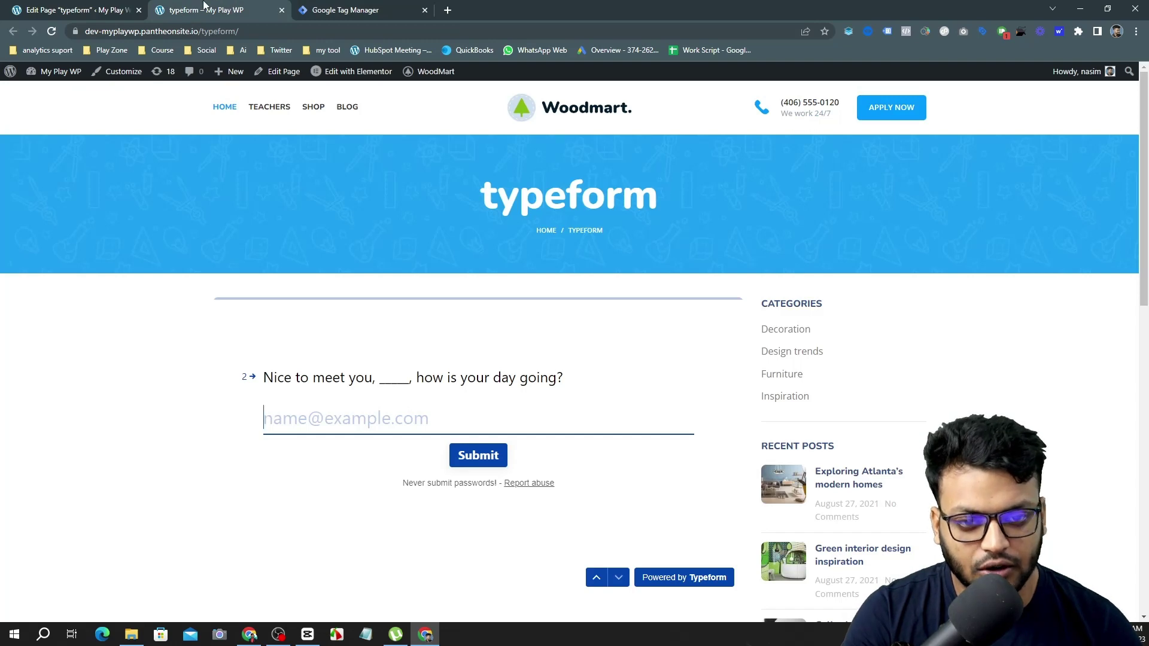
# Start a Tag Manager container preview and copy the typeform page's URL.
pyautogui.click(303, 7)
pyautogui.click(1037, 114)
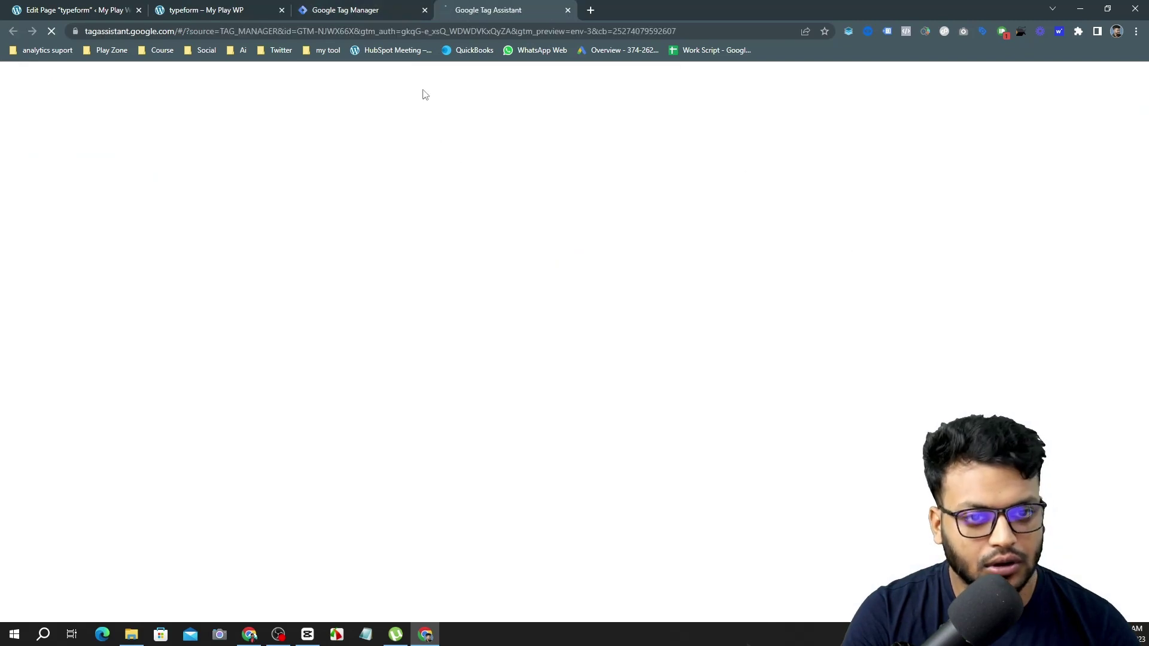
pyautogui.click(209, 9)
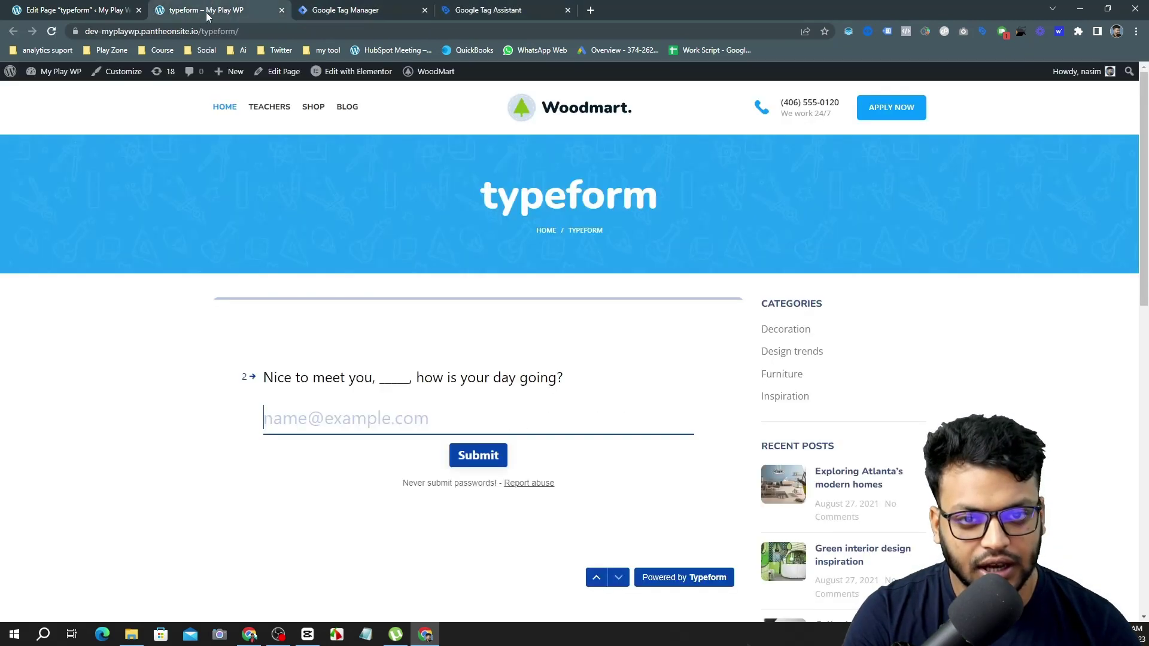
pyautogui.click(148, 33)
# Connect Tag Assistant to the typeform page and view the summary with both GA4 tags fired.
pyautogui.click(484, 7)
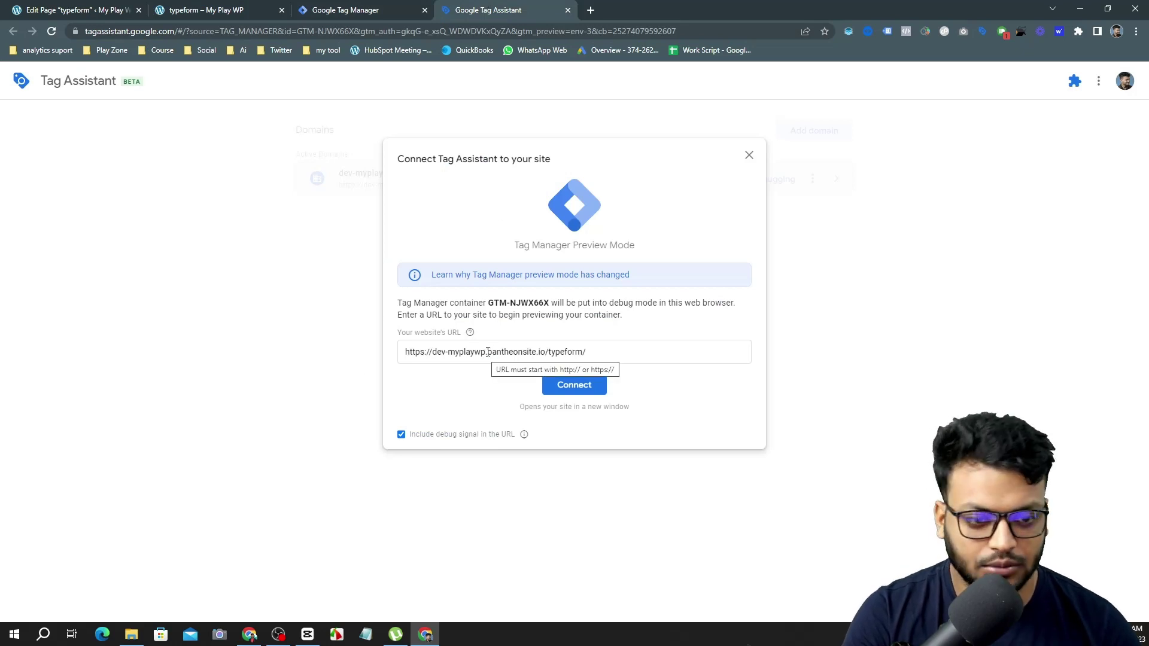
pyautogui.click(565, 387)
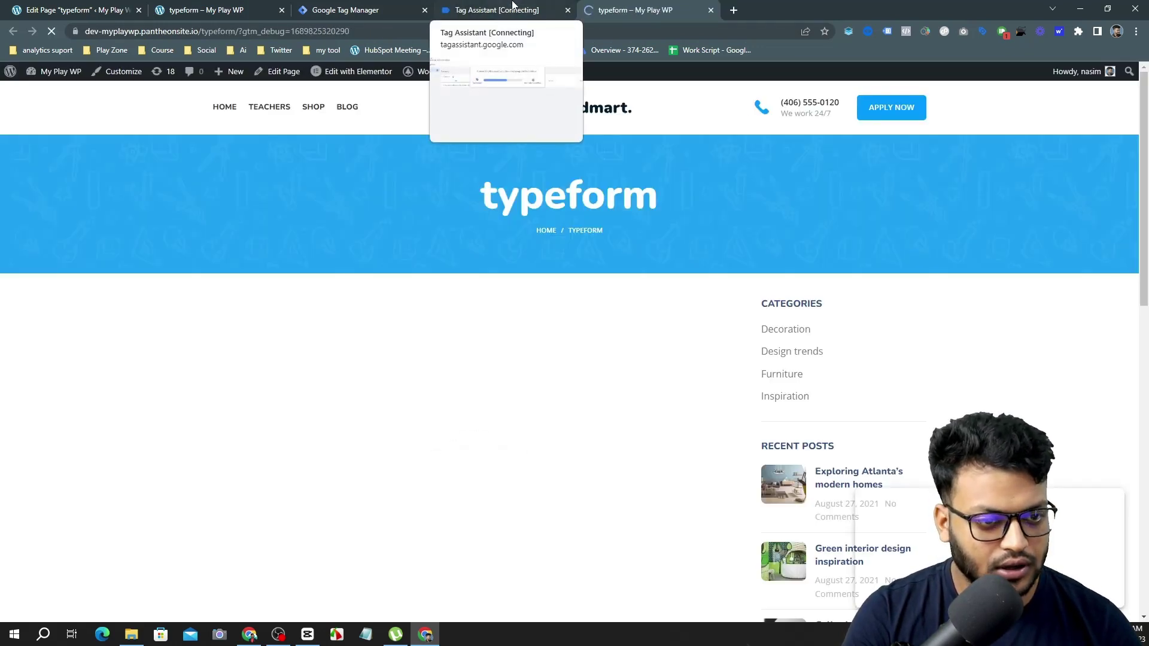
pyautogui.click(513, 8)
pyautogui.click(574, 289)
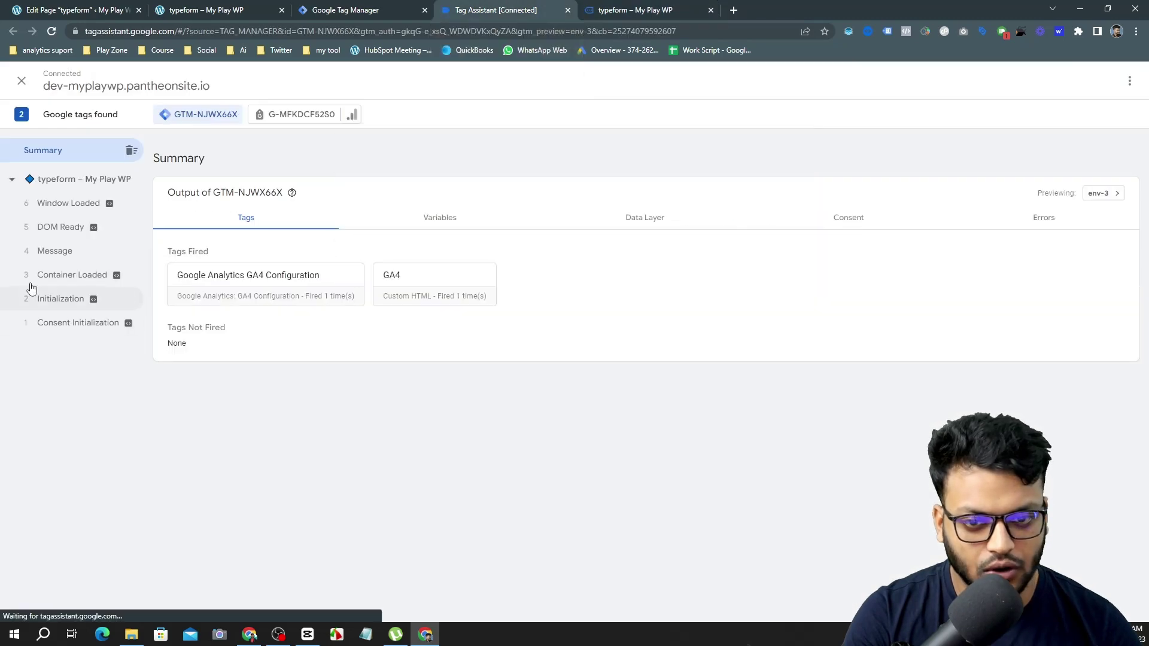
# Answer the embedded typeform's name question with a test name.
pyautogui.click(697, 6)
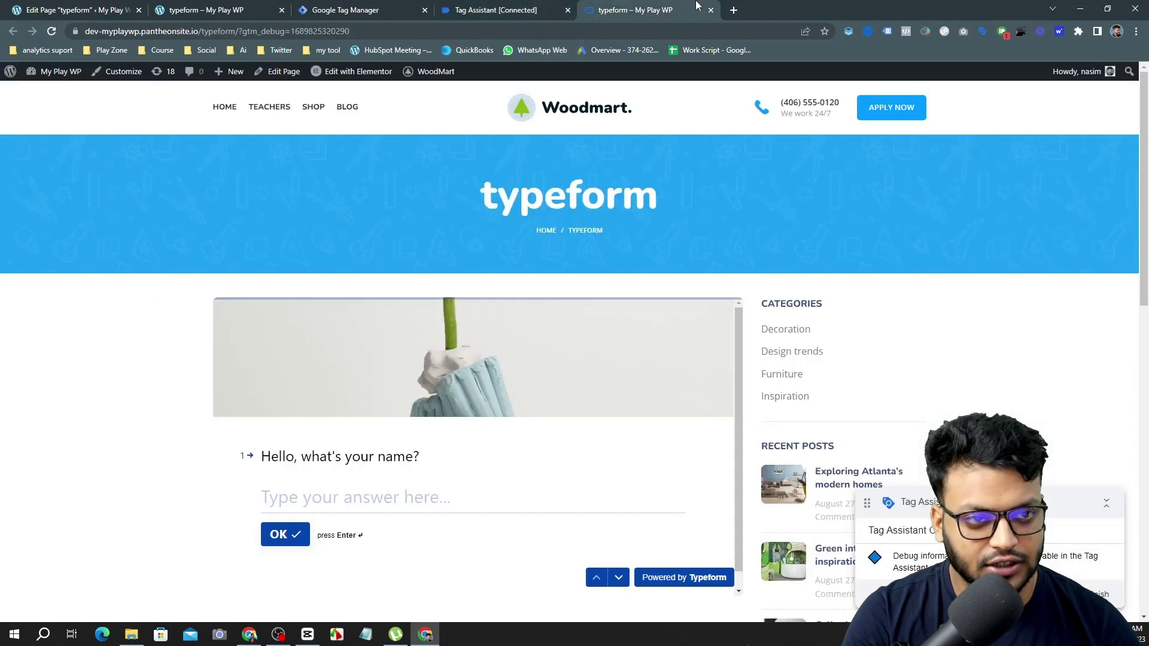
pyautogui.scroll(-2, 689, 302)
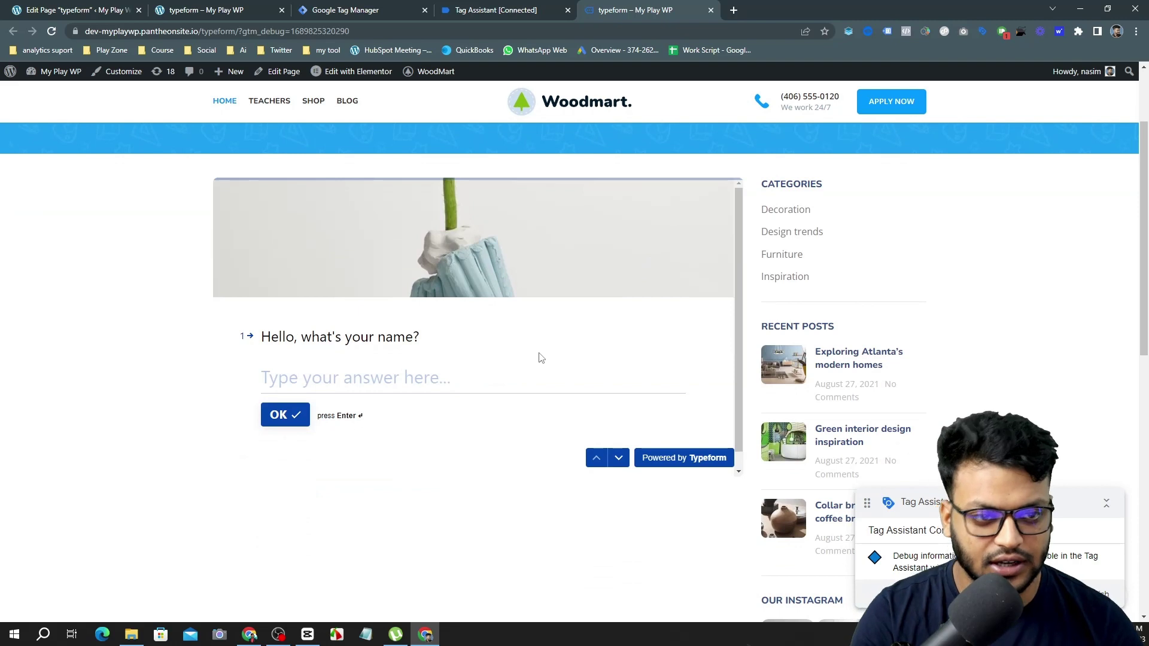
pyautogui.click(384, 381)
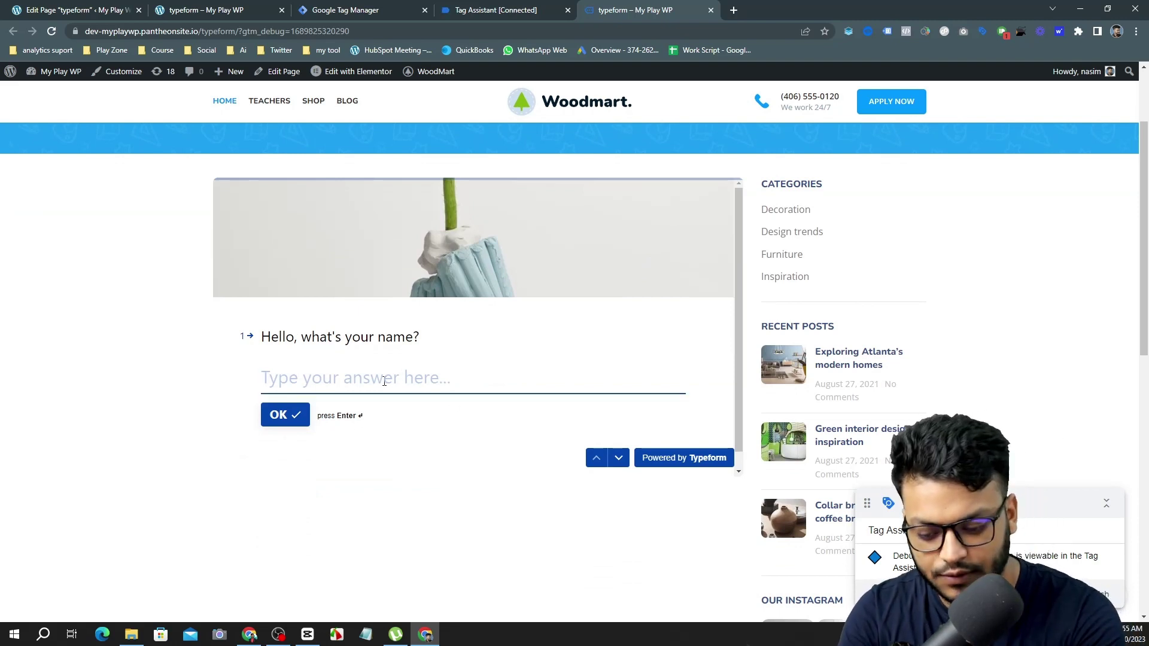
pyautogui.write('test')
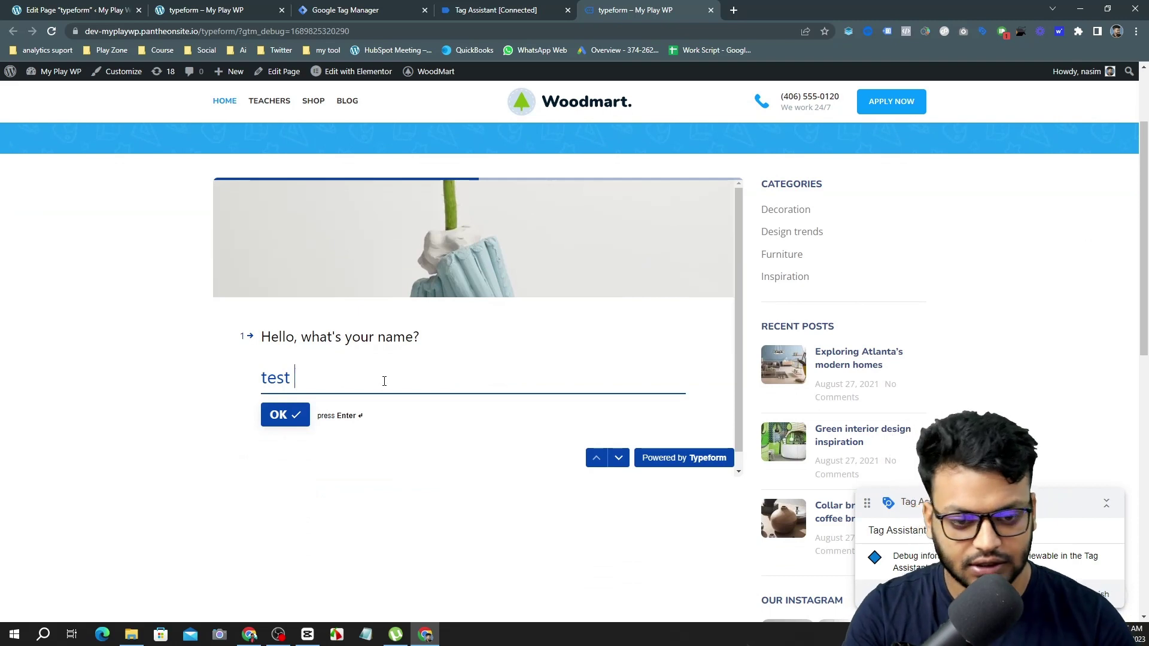
pyautogui.write(' nasim')
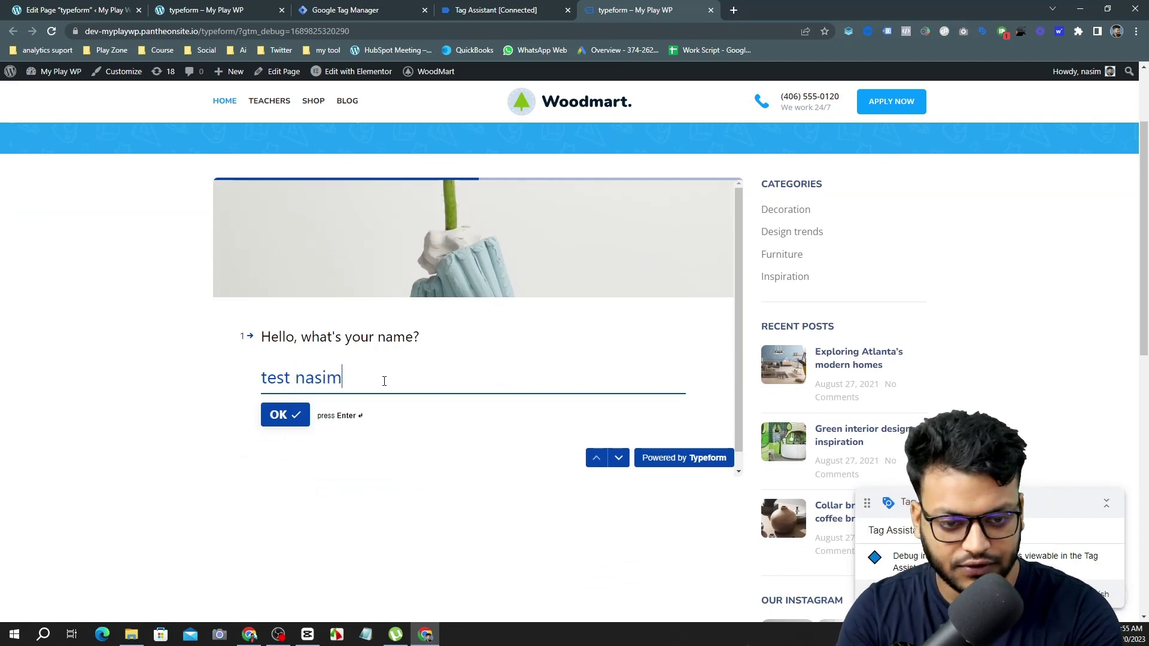
pyautogui.click(290, 422)
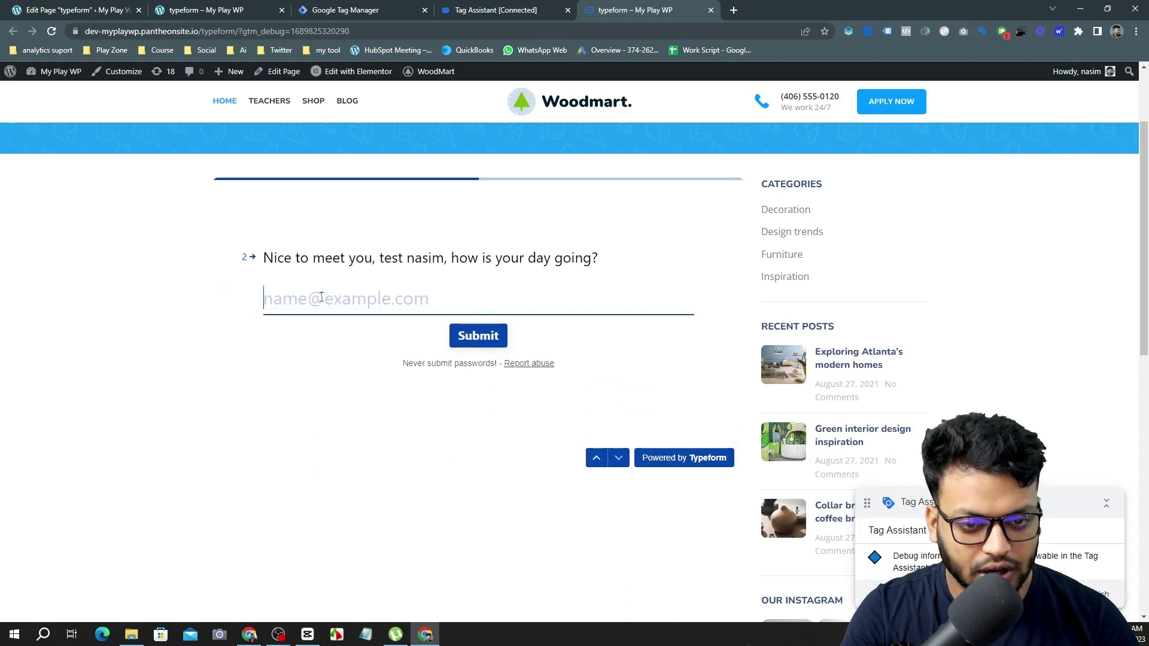
# Enter a test e-mail, submit the typeform, and return to Tag Assistant's summary.
pyautogui.click(330, 300)
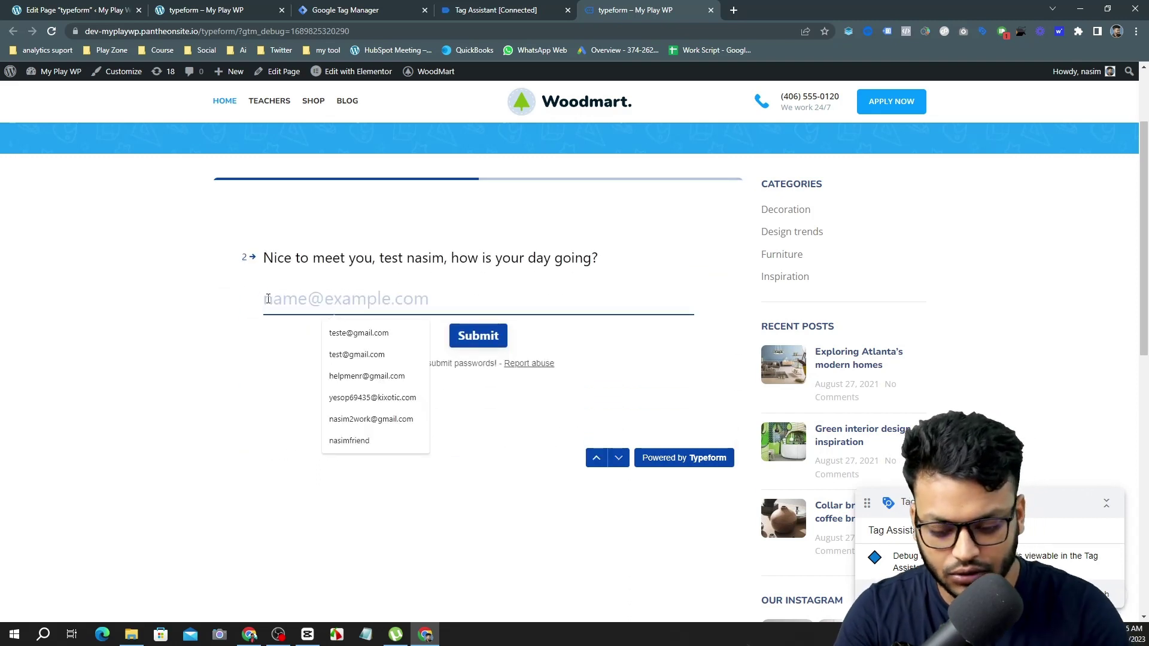
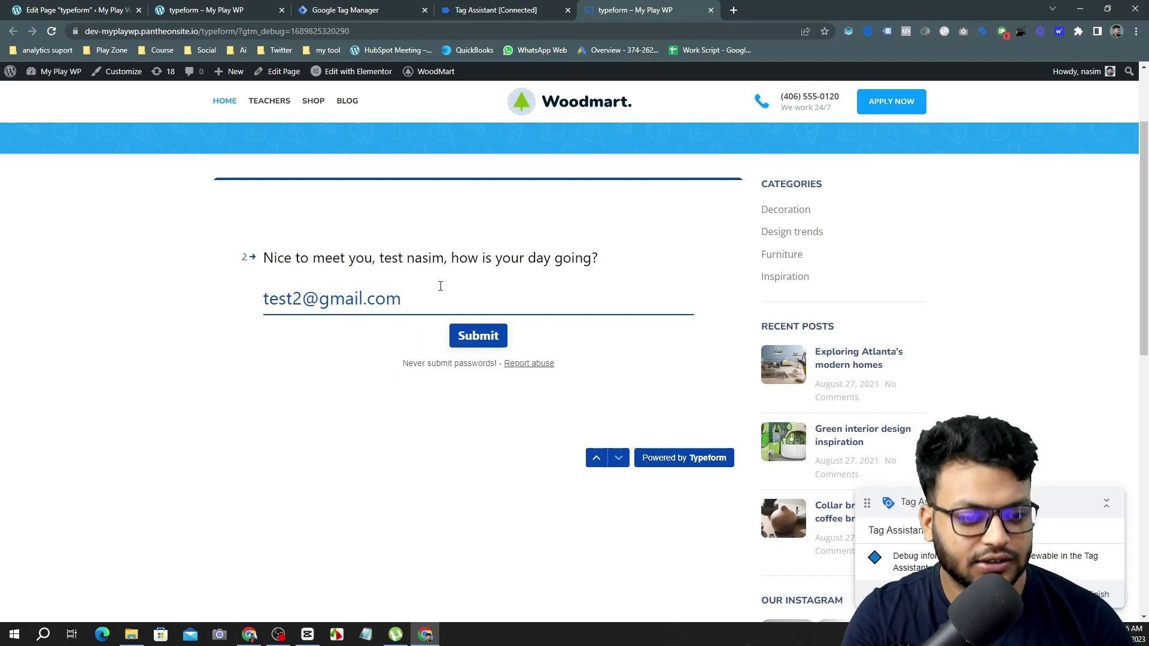
pyautogui.click(472, 347)
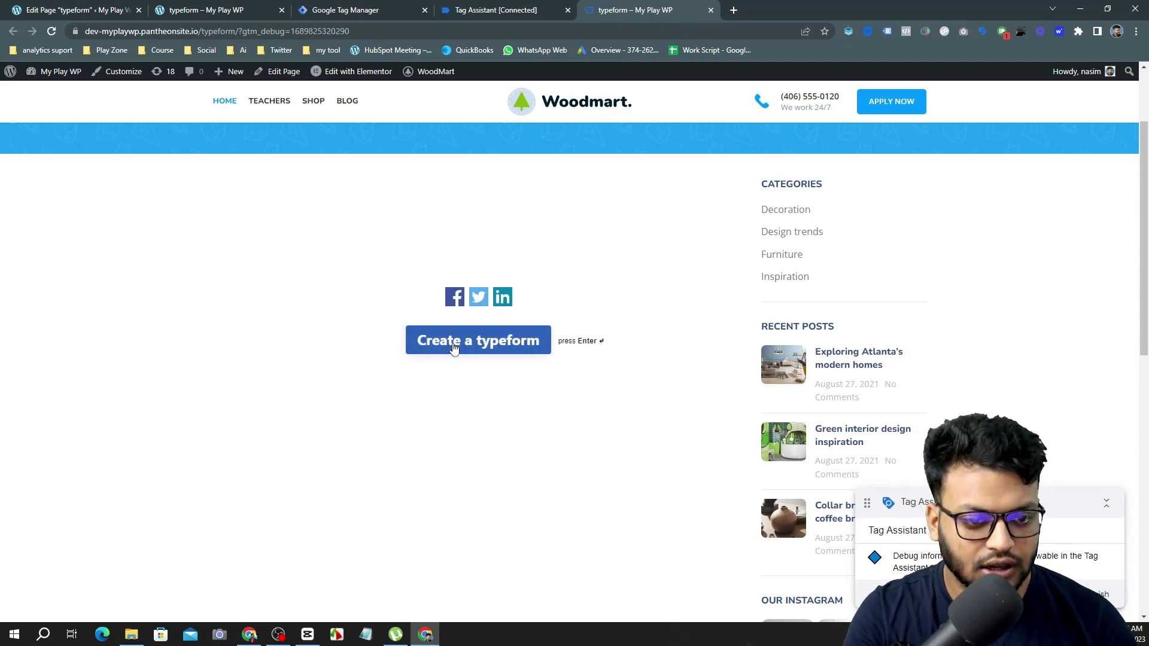
pyautogui.click(497, 11)
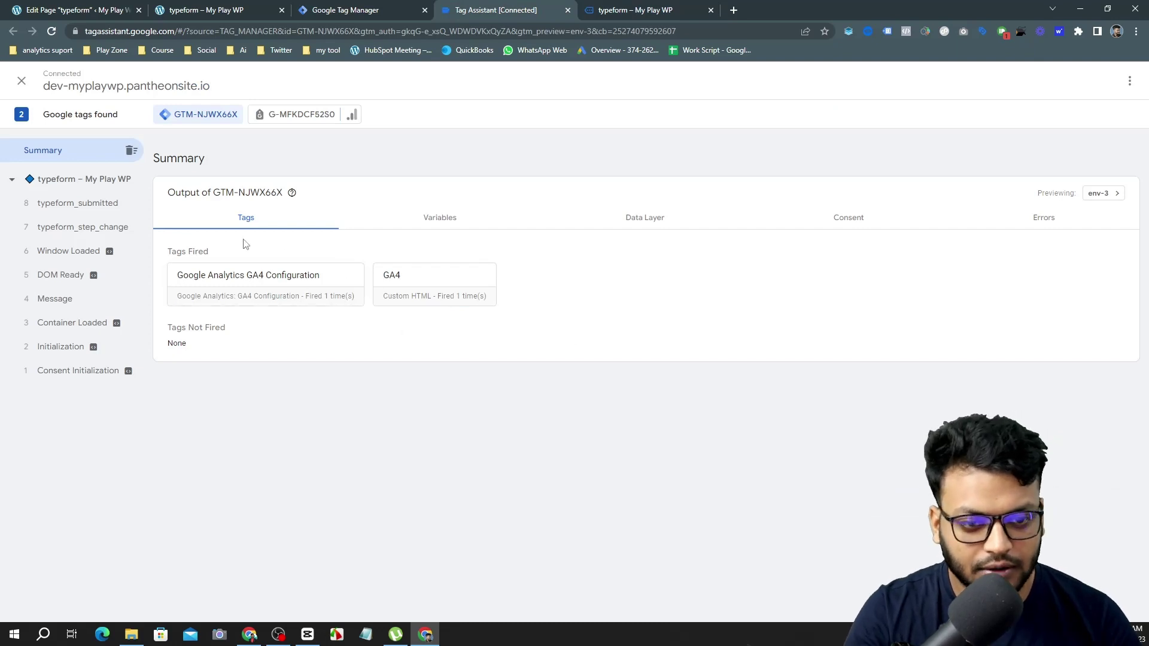
# Inspect the typeform_submitted event, select its name, and return to the Tag Manager Tags list.
pyautogui.click(126, 213)
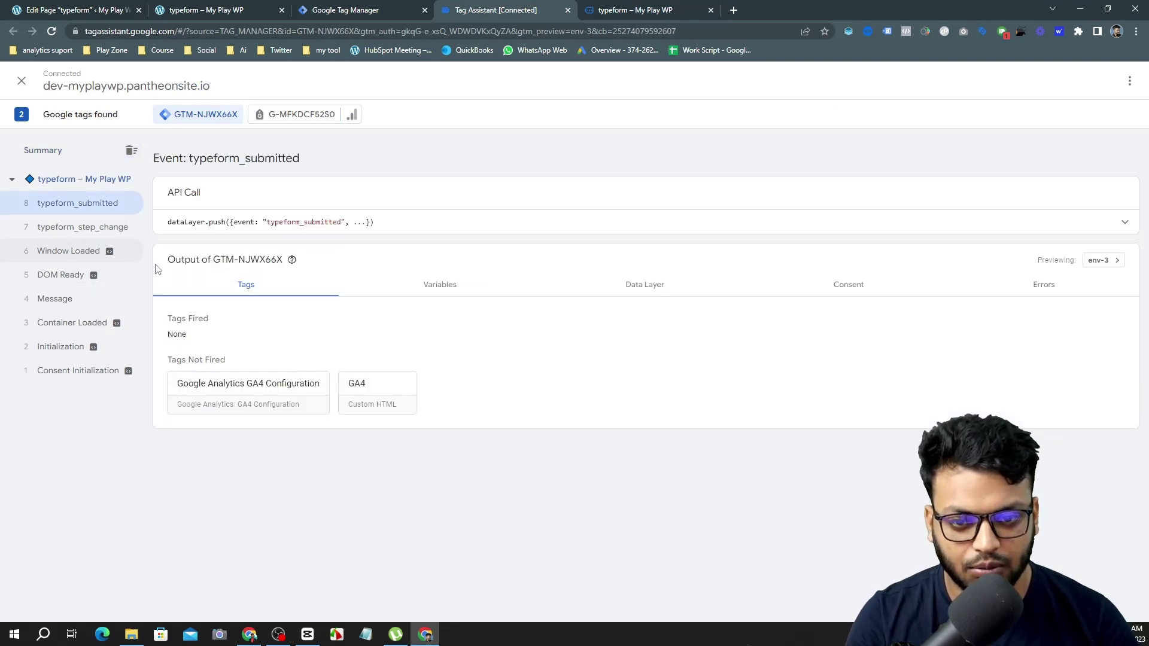
pyautogui.doubleClick(312, 222)
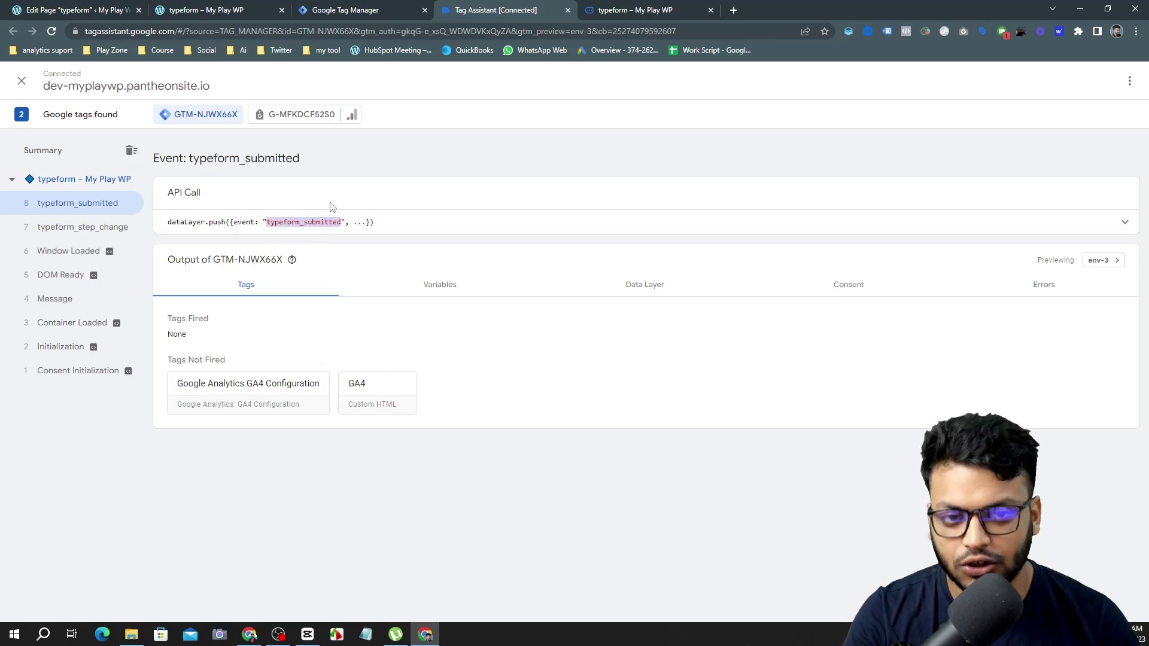
pyautogui.click(396, 9)
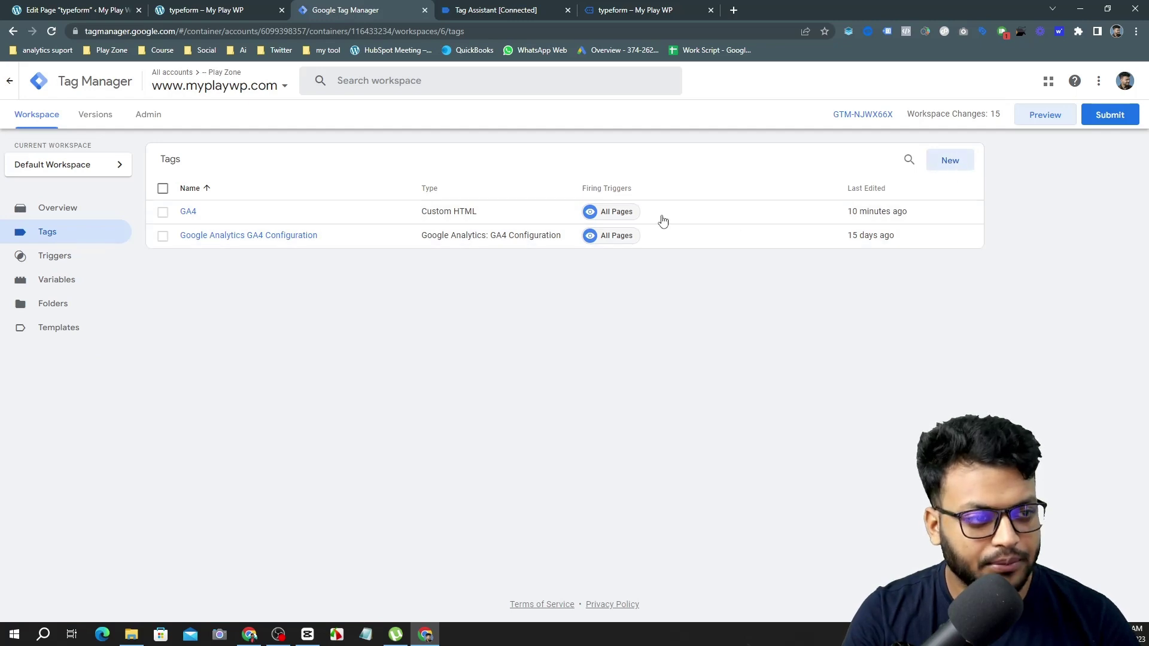
pyautogui.click(311, 239)
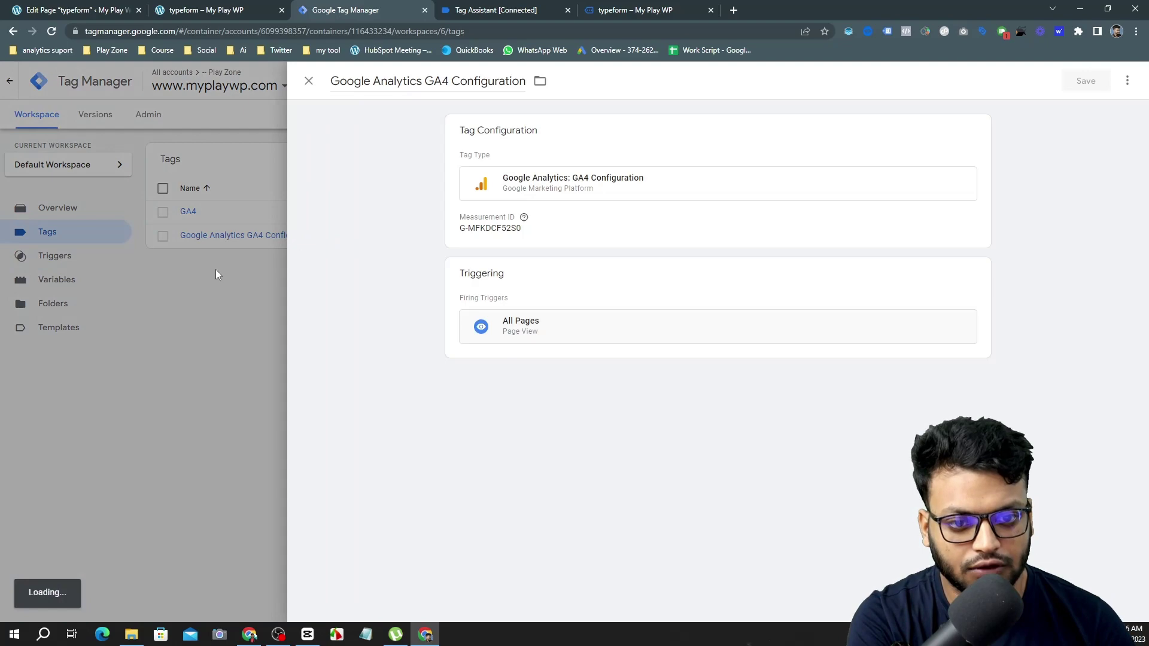
pyautogui.click(215, 270)
pyautogui.click(958, 163)
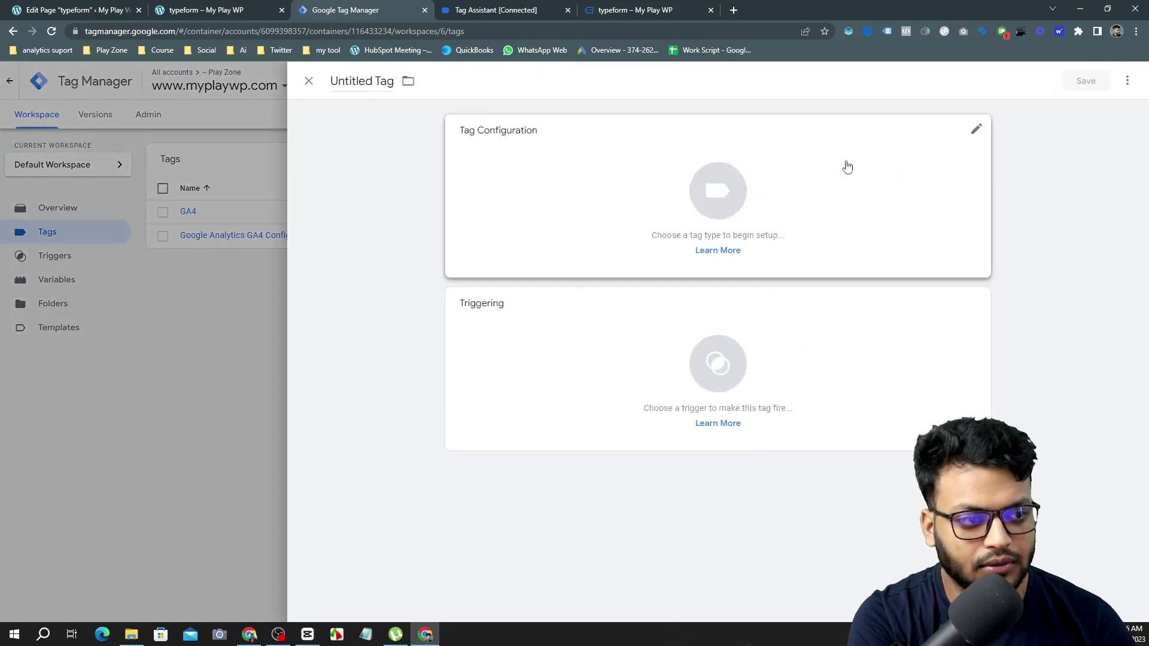
pyautogui.click(683, 170)
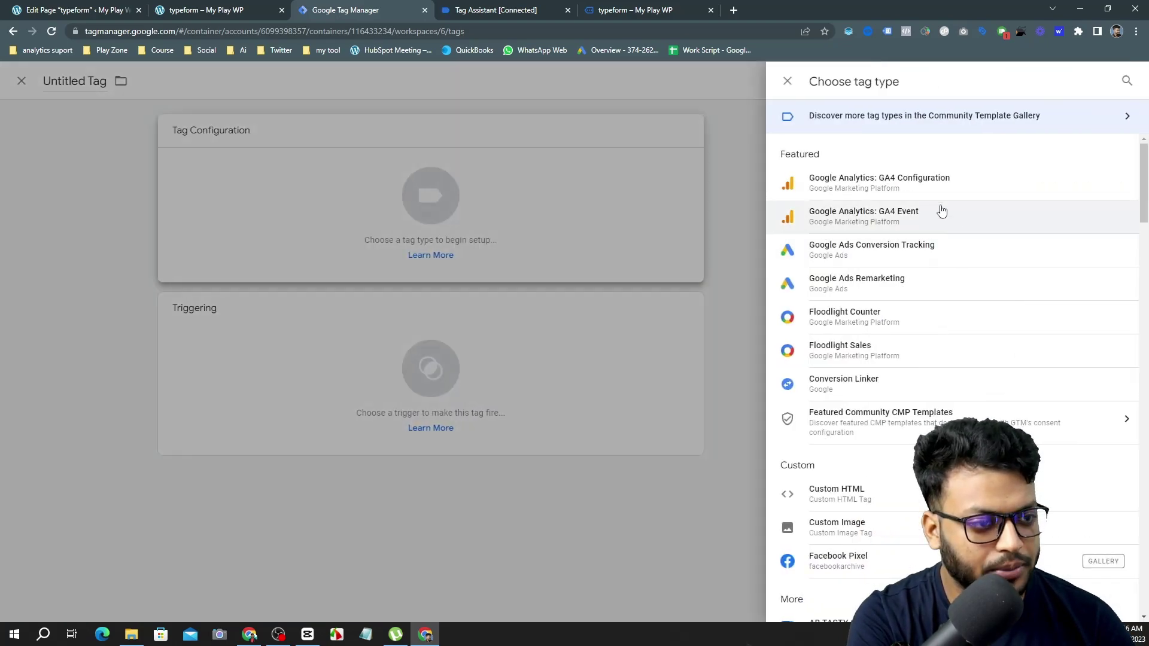
pyautogui.click(941, 192)
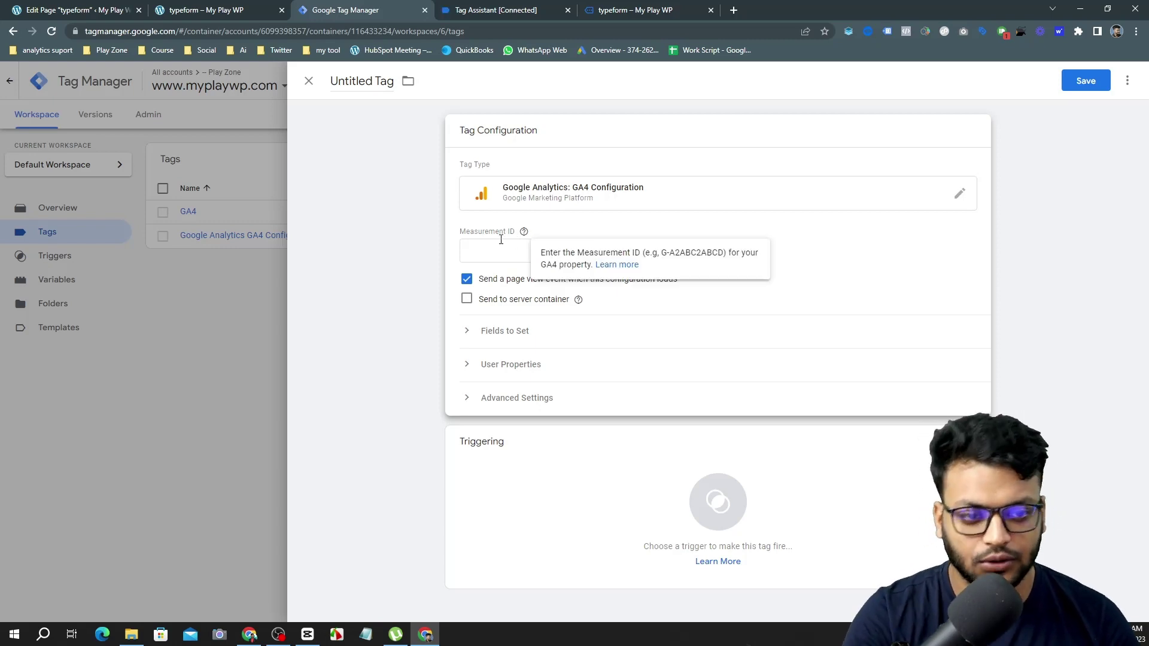
pyautogui.click(483, 247)
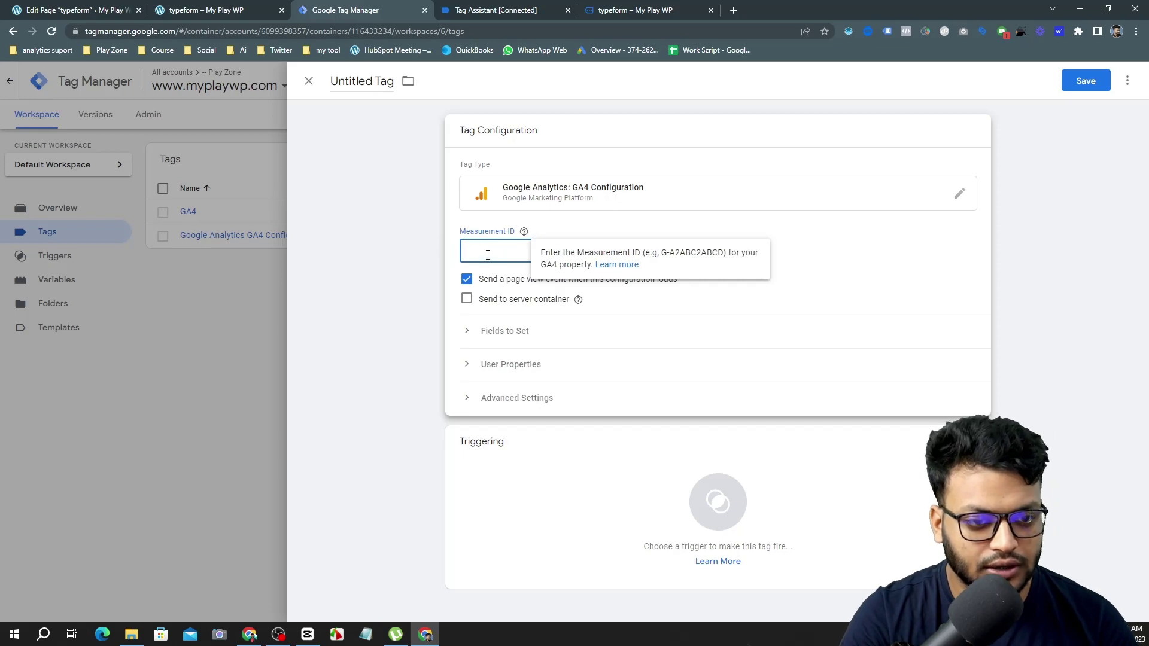
pyautogui.click(547, 545)
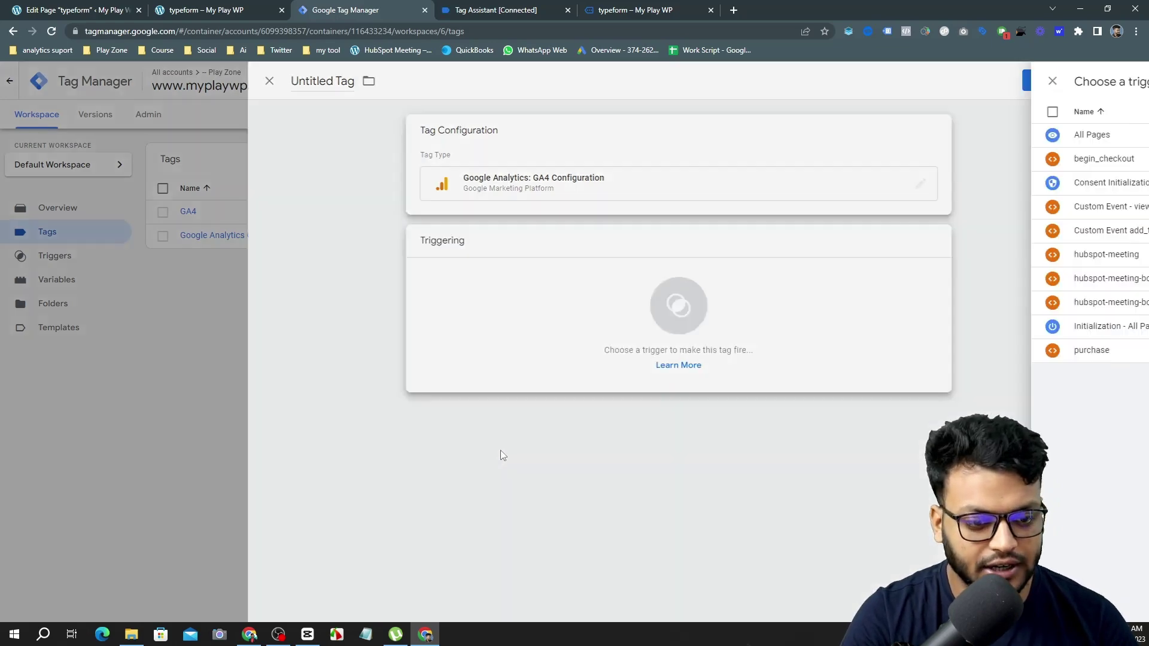
pyautogui.click(351, 149)
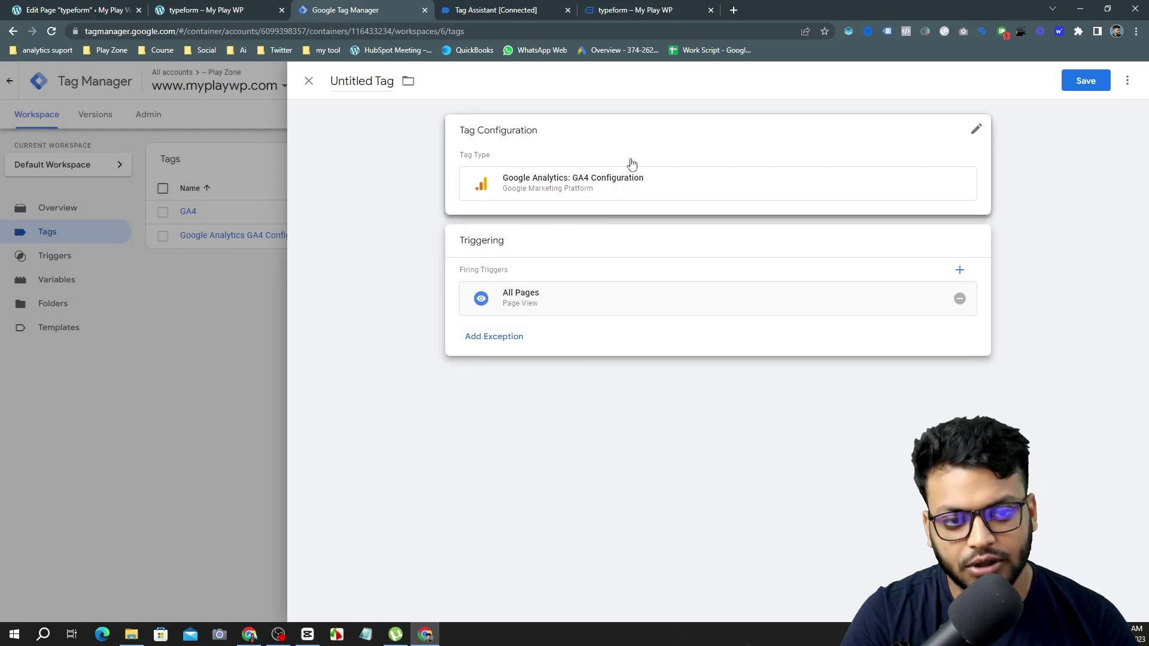
pyautogui.click(309, 81)
pyautogui.click(739, 216)
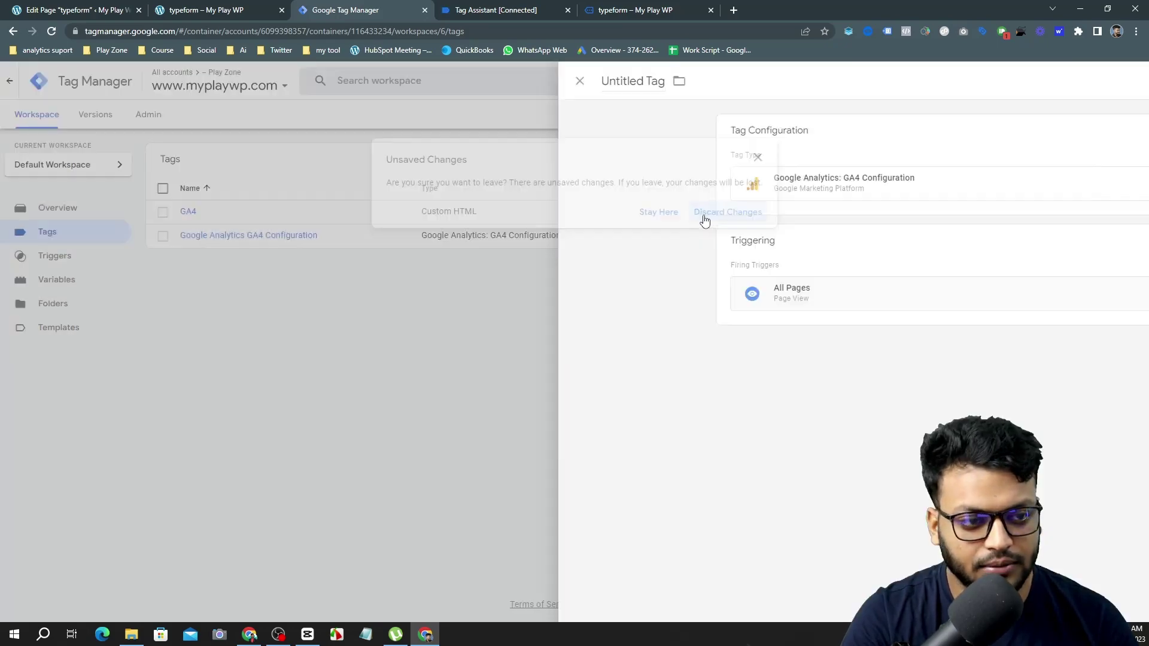
pyautogui.click(259, 237)
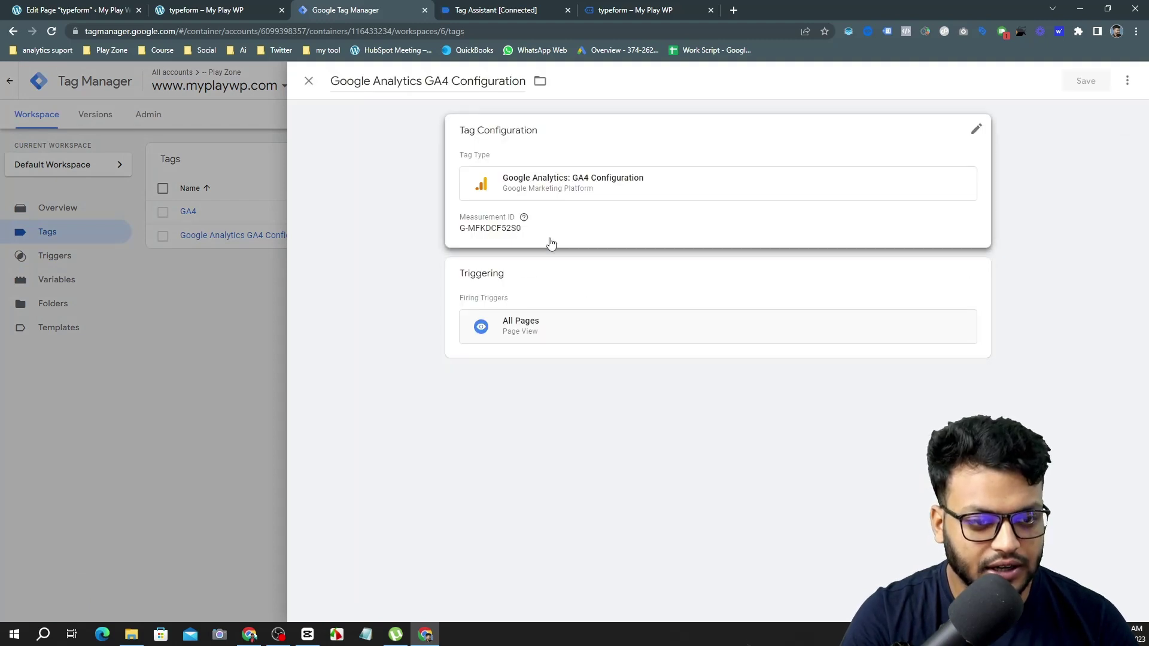
pyautogui.click(123, 296)
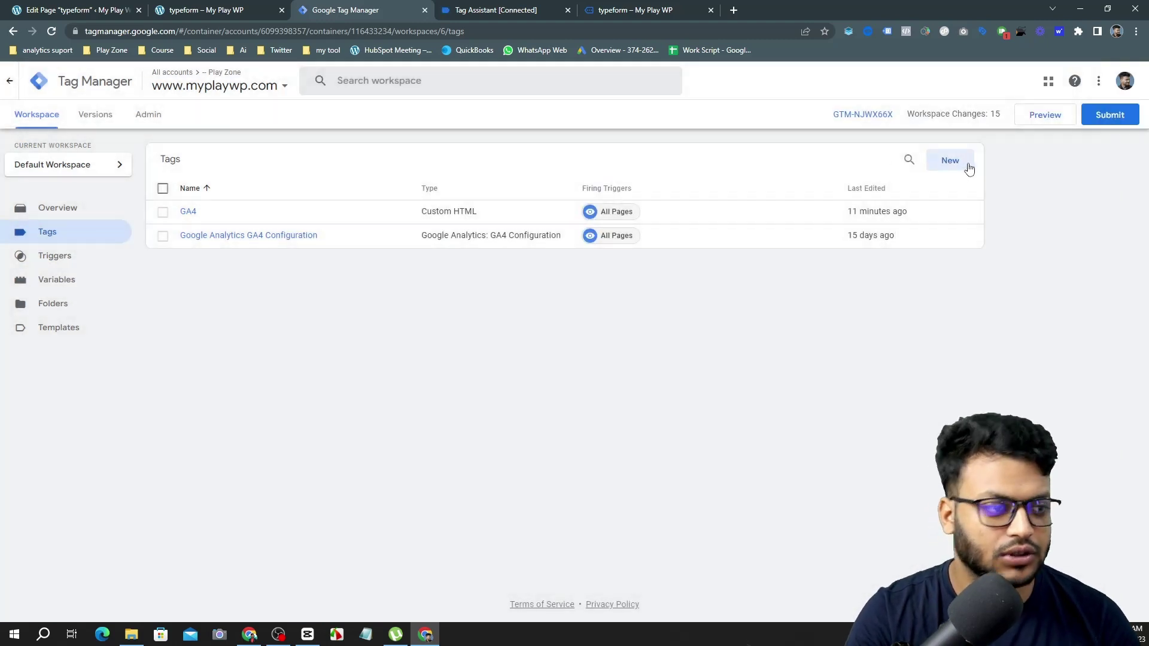
# Create a new GA4 Event tag linked to the Google Analytics GA4 Configuration tag.
pyautogui.click(959, 165)
pyautogui.click(575, 189)
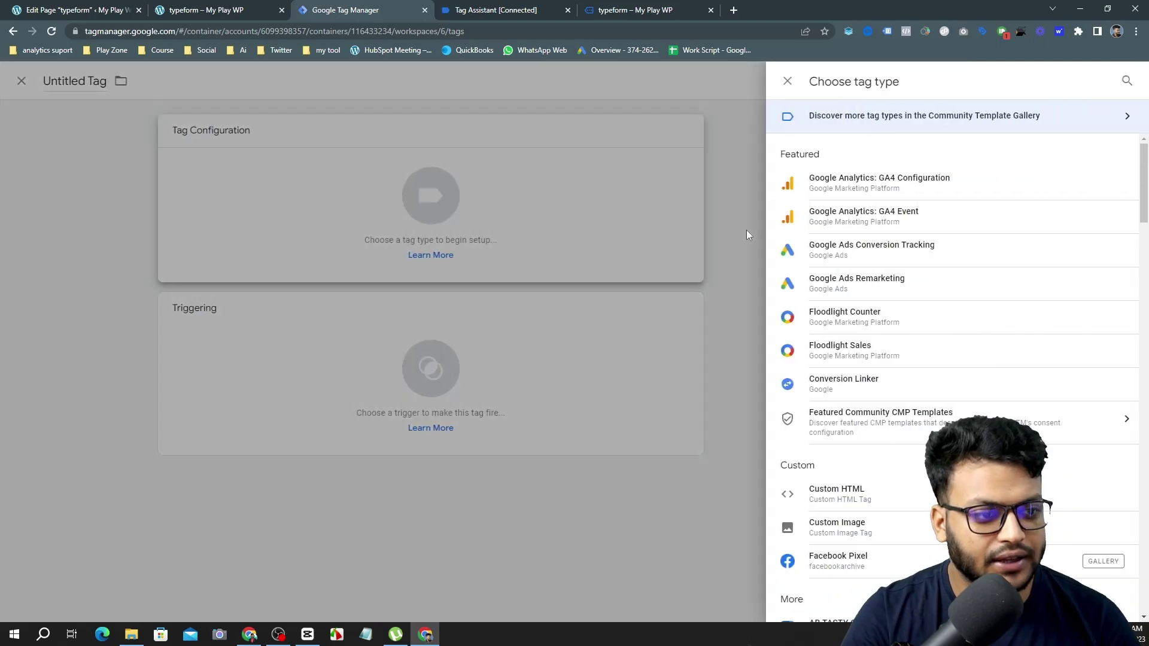
pyautogui.click(856, 215)
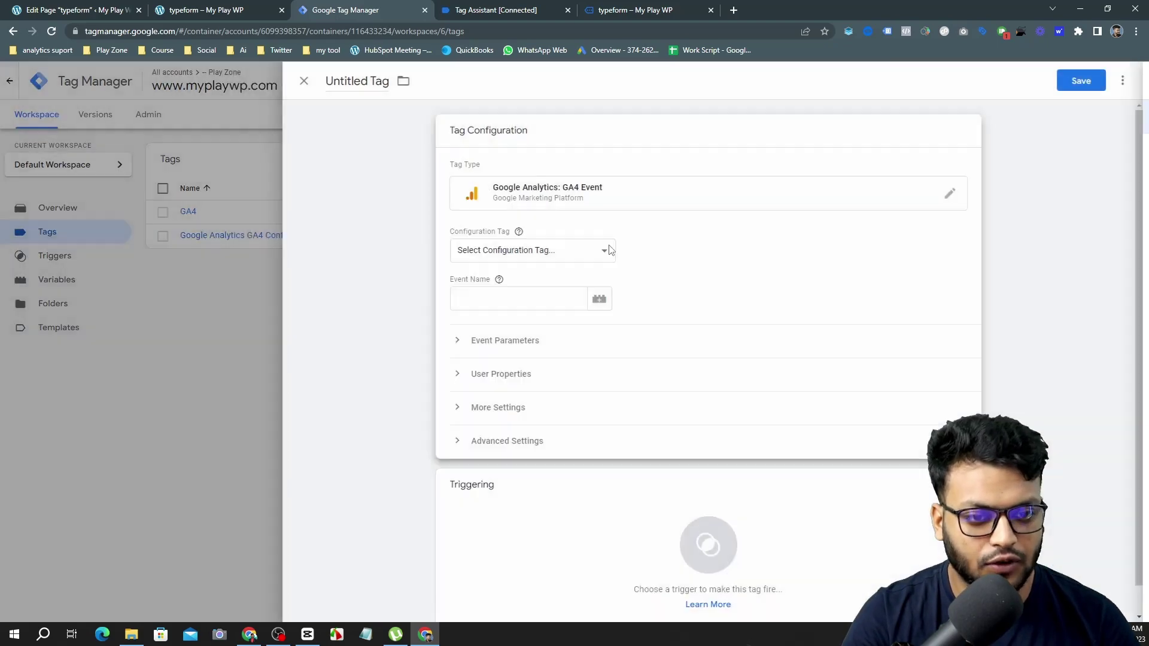
pyautogui.click(549, 254)
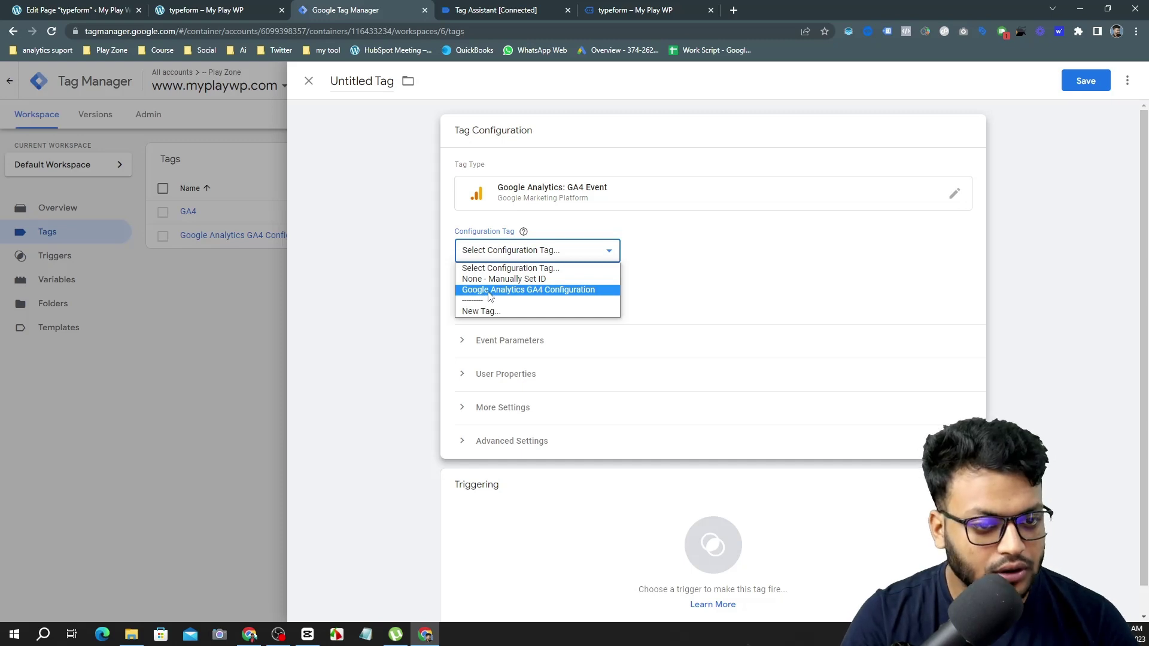
pyautogui.click(490, 291)
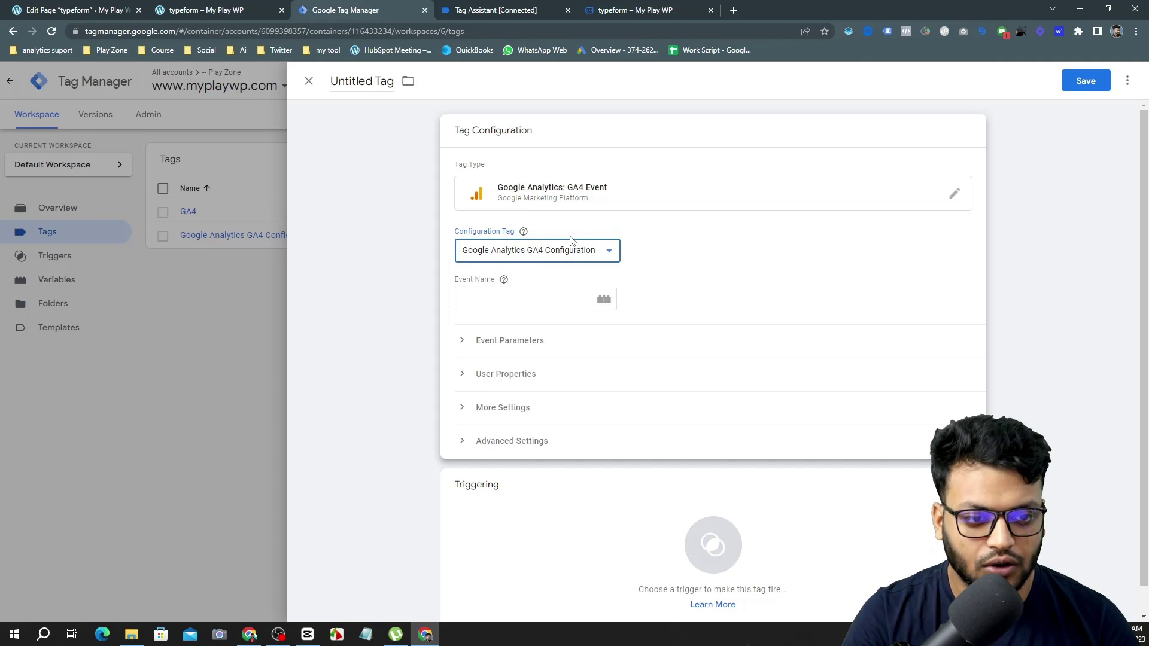
pyautogui.scroll(-1, 572, 240)
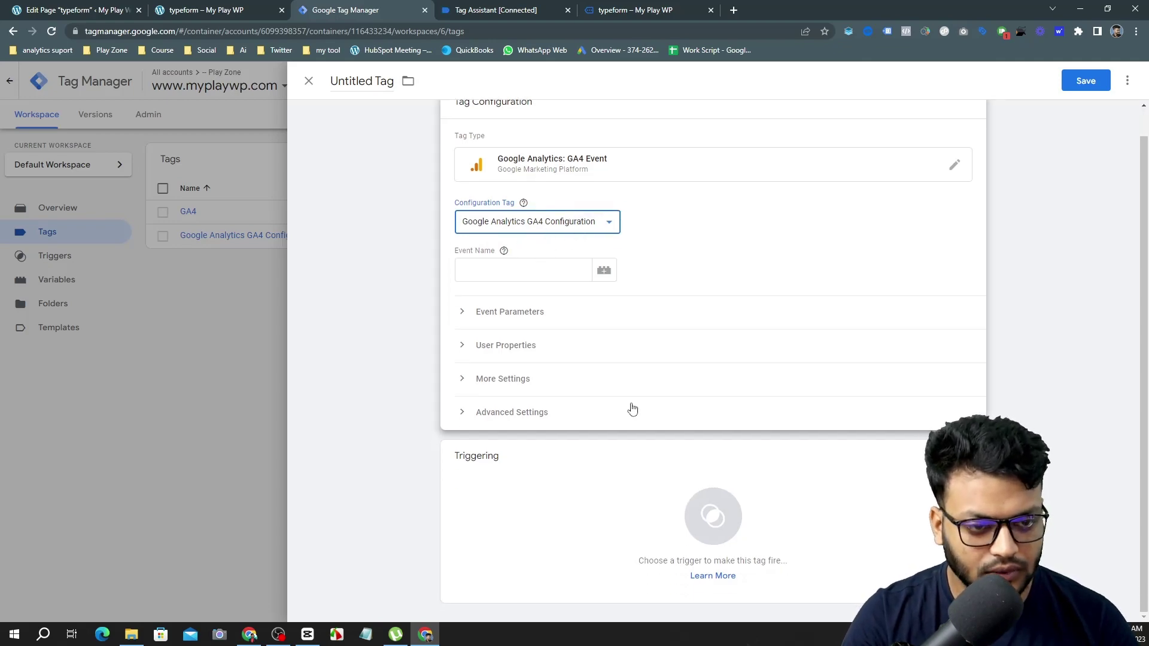
pyautogui.click(623, 514)
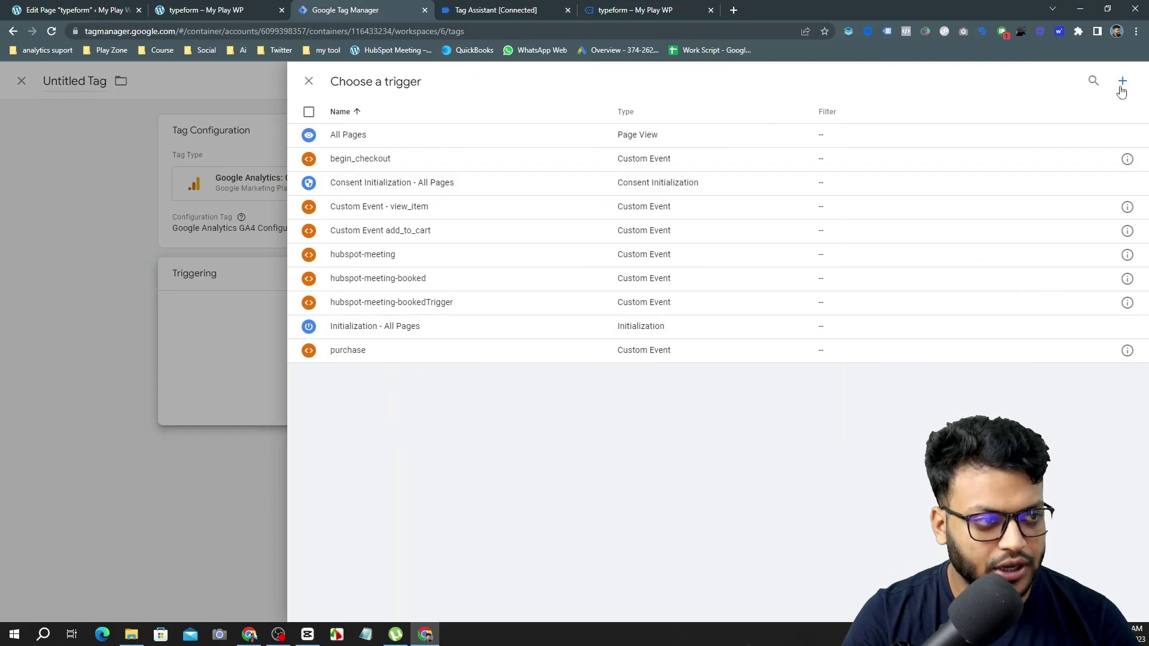
# Start a new Custom Event trigger with event name typeform_submitted.
pyautogui.click(1122, 84)
pyautogui.click(698, 182)
pyautogui.scroll(-2, 862, 359)
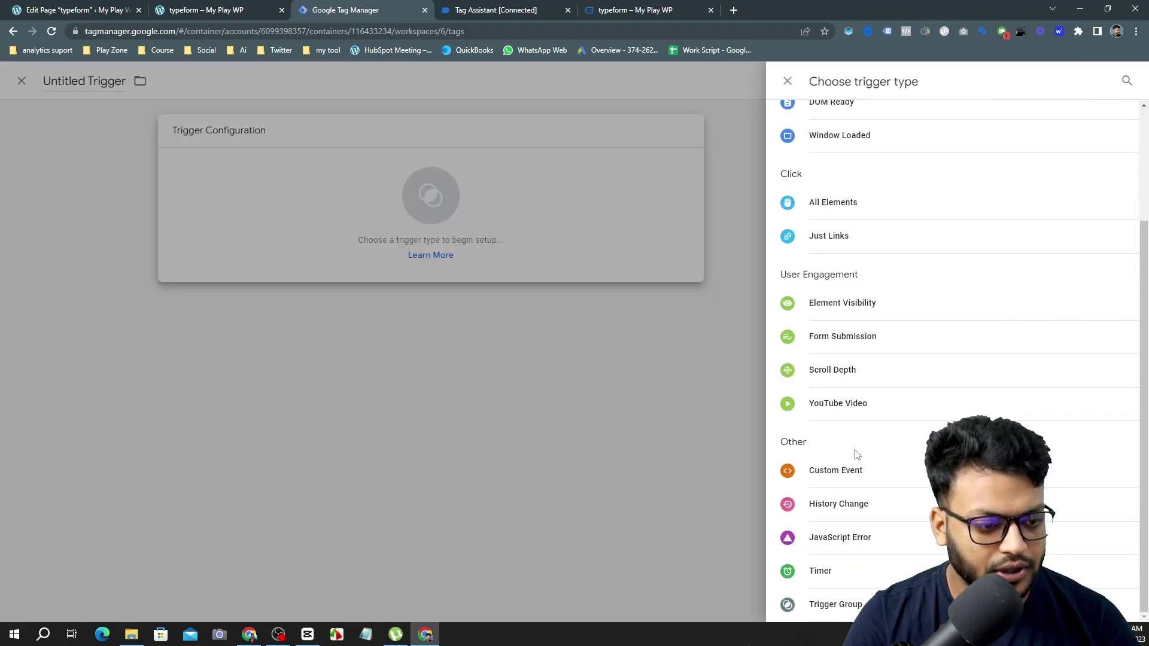
pyautogui.click(805, 473)
pyautogui.click(536, 251)
pyautogui.rightClick(529, 251)
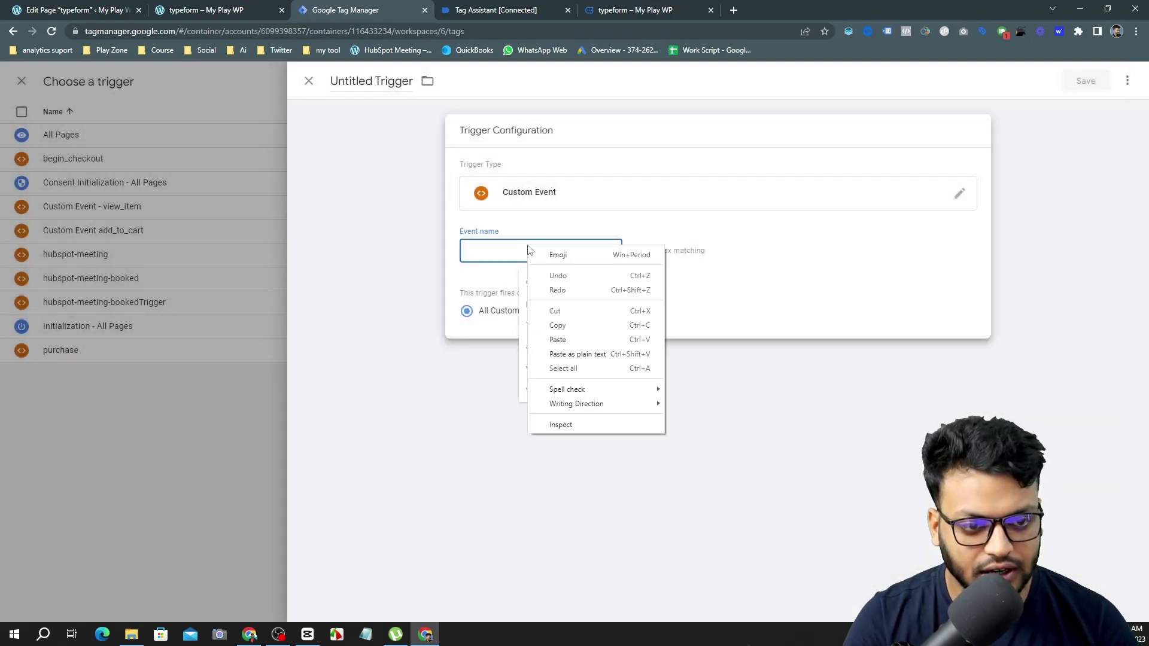
pyautogui.click(559, 339)
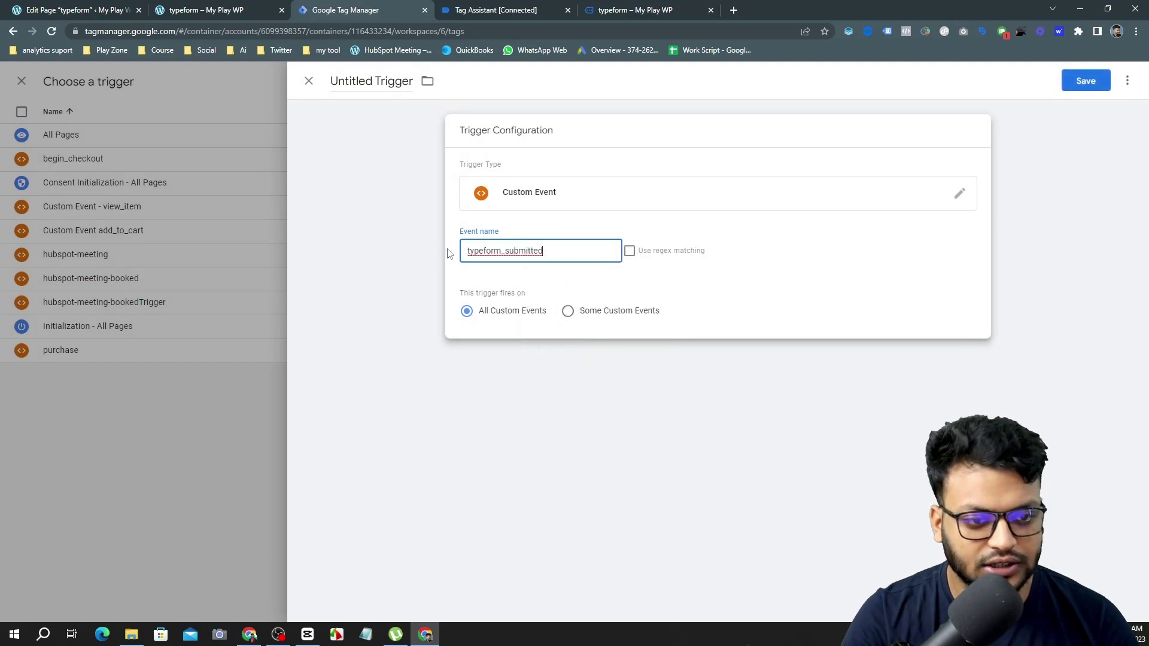
# Check the event in Tag Assistant, then save the trigger named typeform_submitted.
pyautogui.click(239, 15)
pyautogui.click(495, 6)
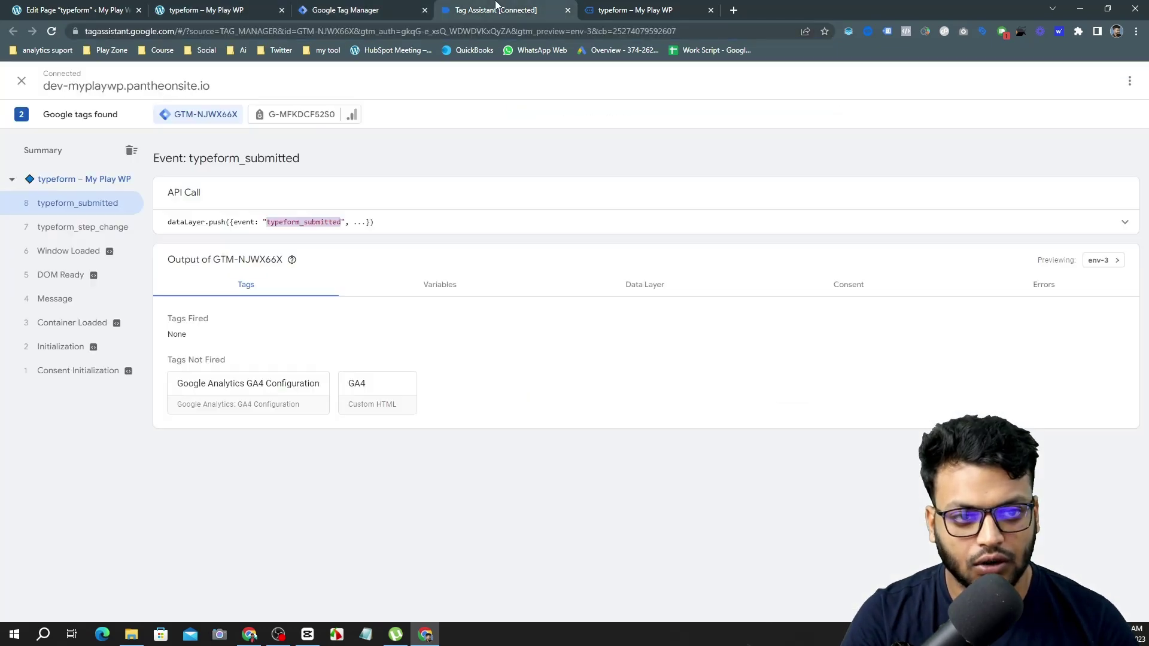
pyautogui.click(340, 7)
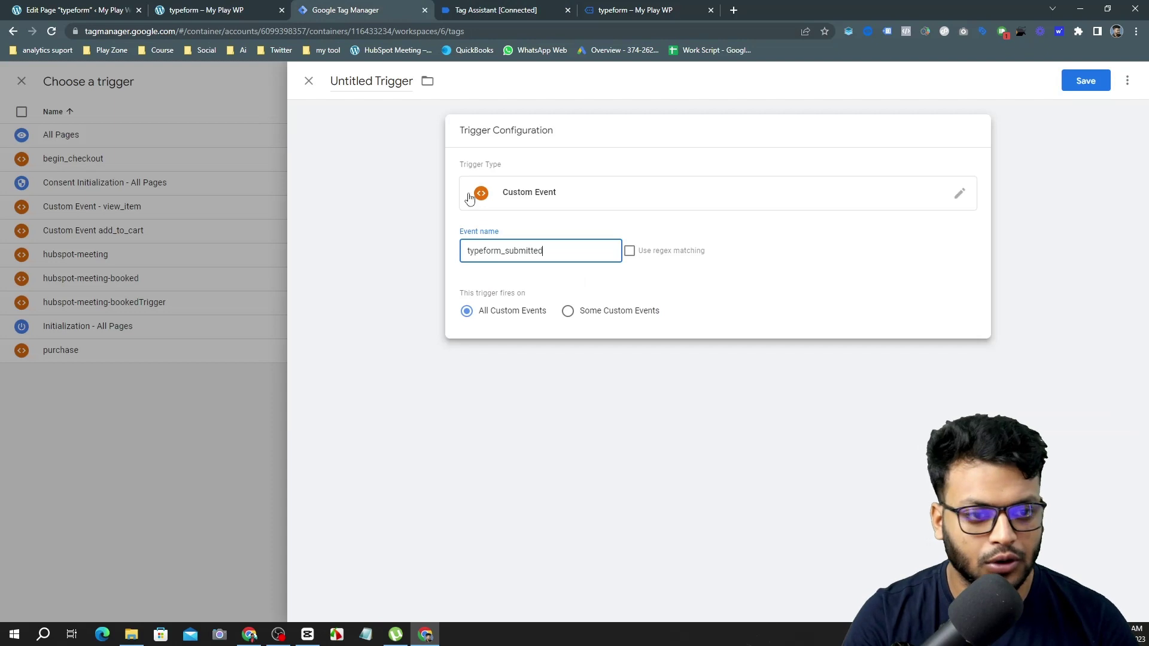
pyautogui.click(1078, 81)
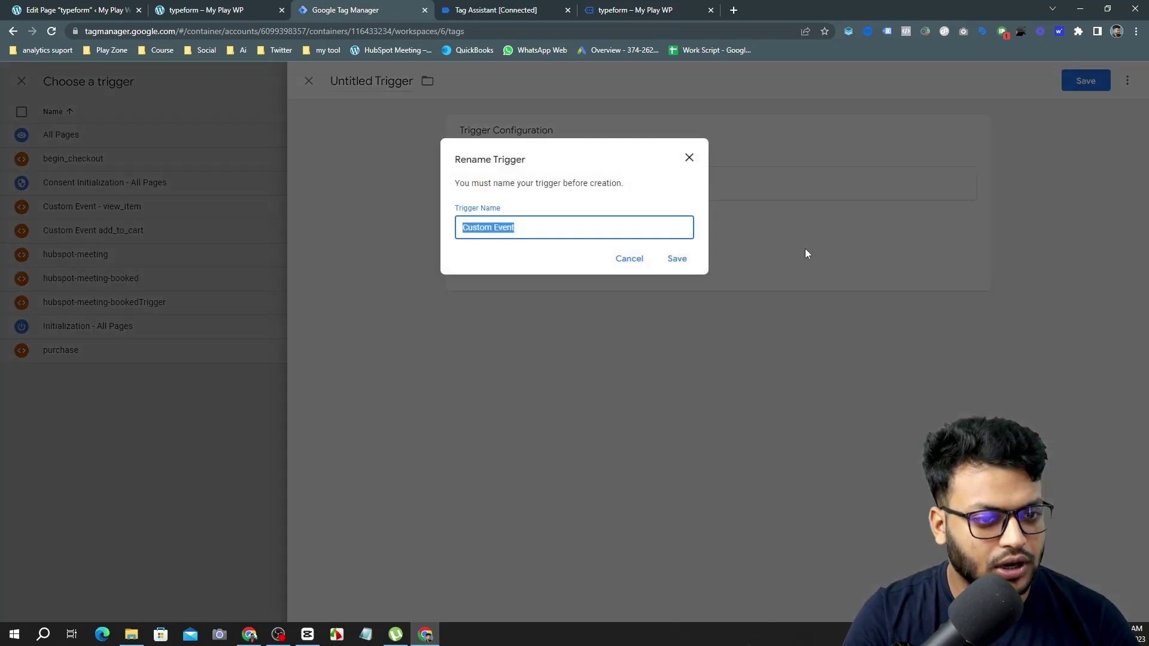
pyautogui.rightClick(572, 225)
pyautogui.click(617, 280)
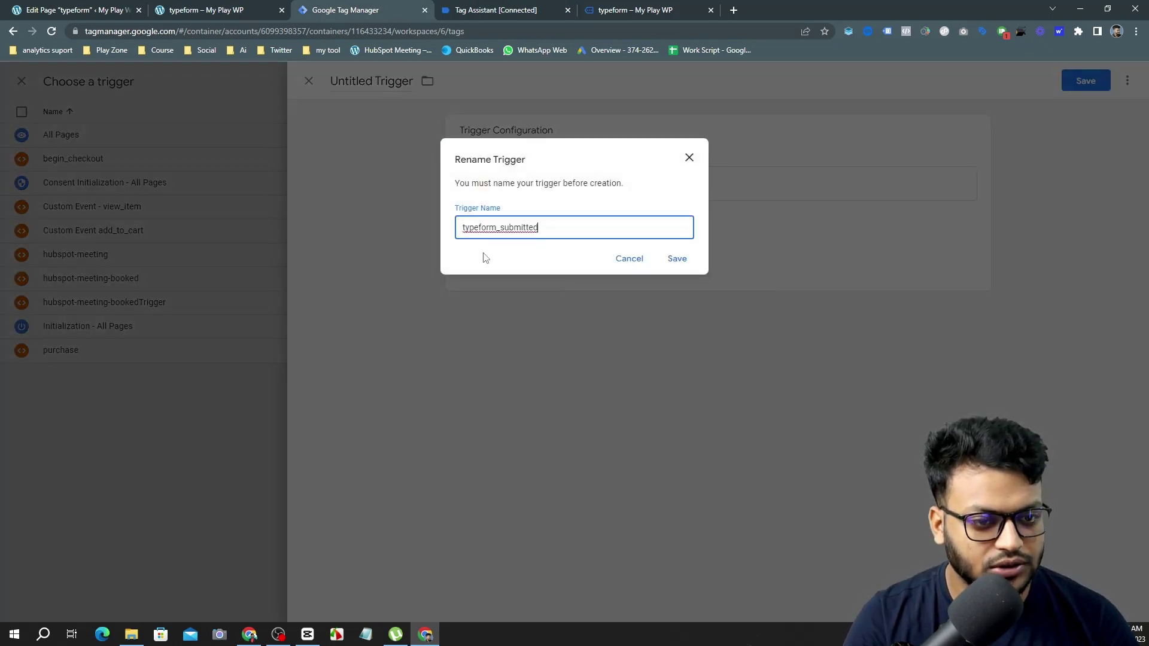
pyautogui.click(665, 259)
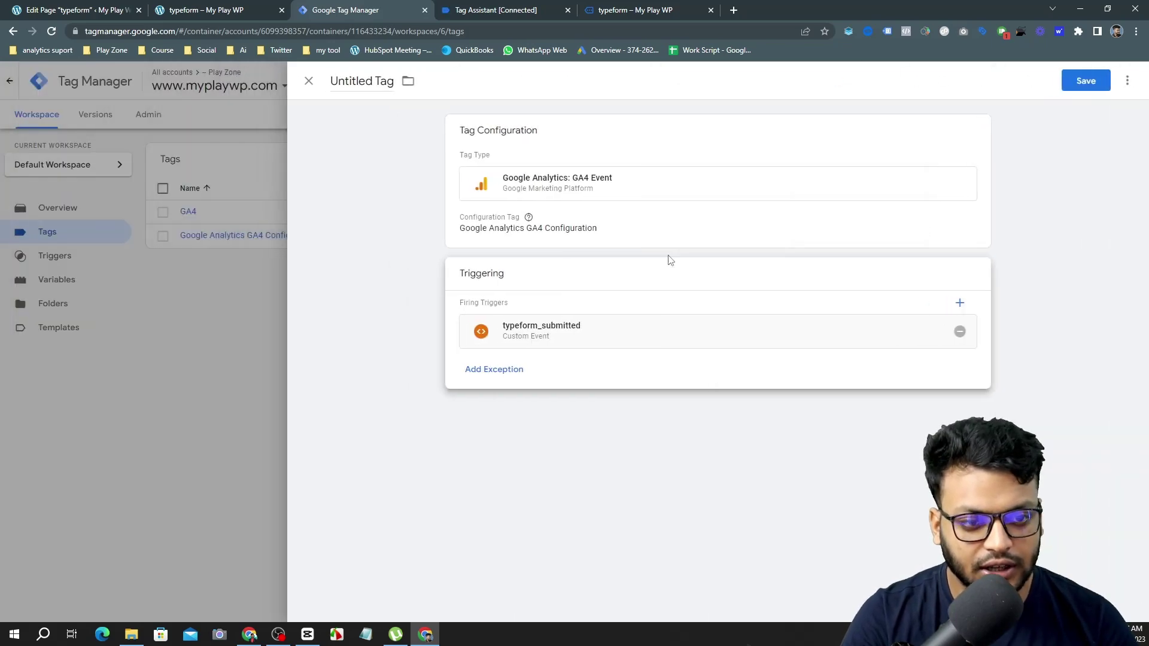
# Set the GA4 Event tag's Event Name to typeform_submitted.
pyautogui.click(693, 234)
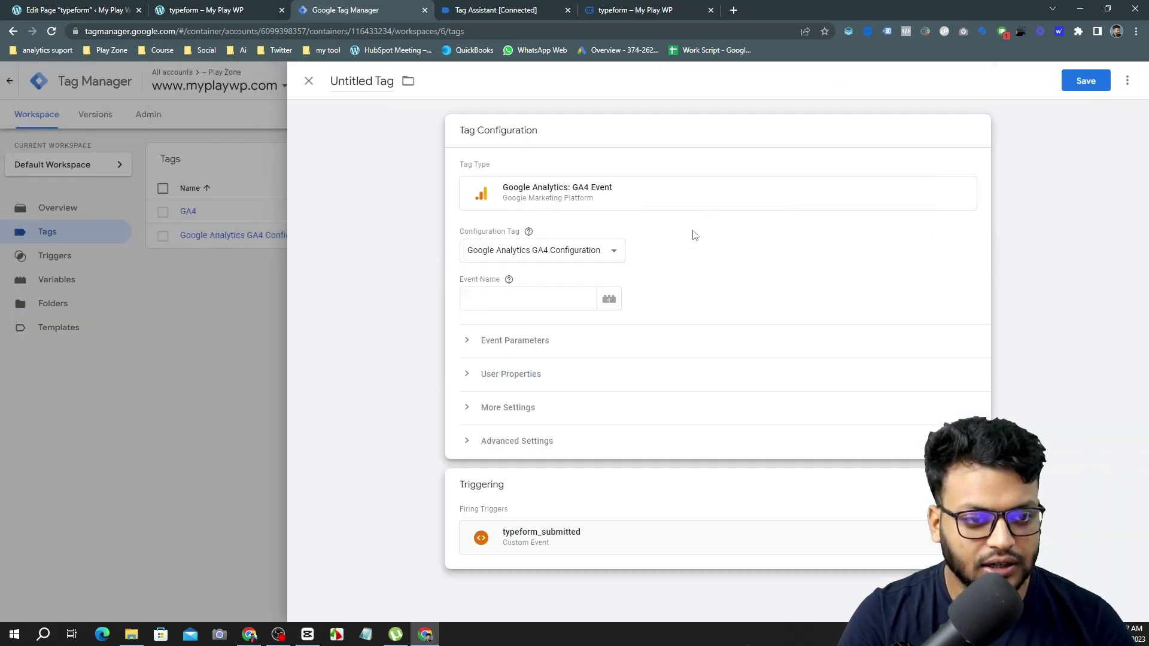
pyautogui.click(525, 292)
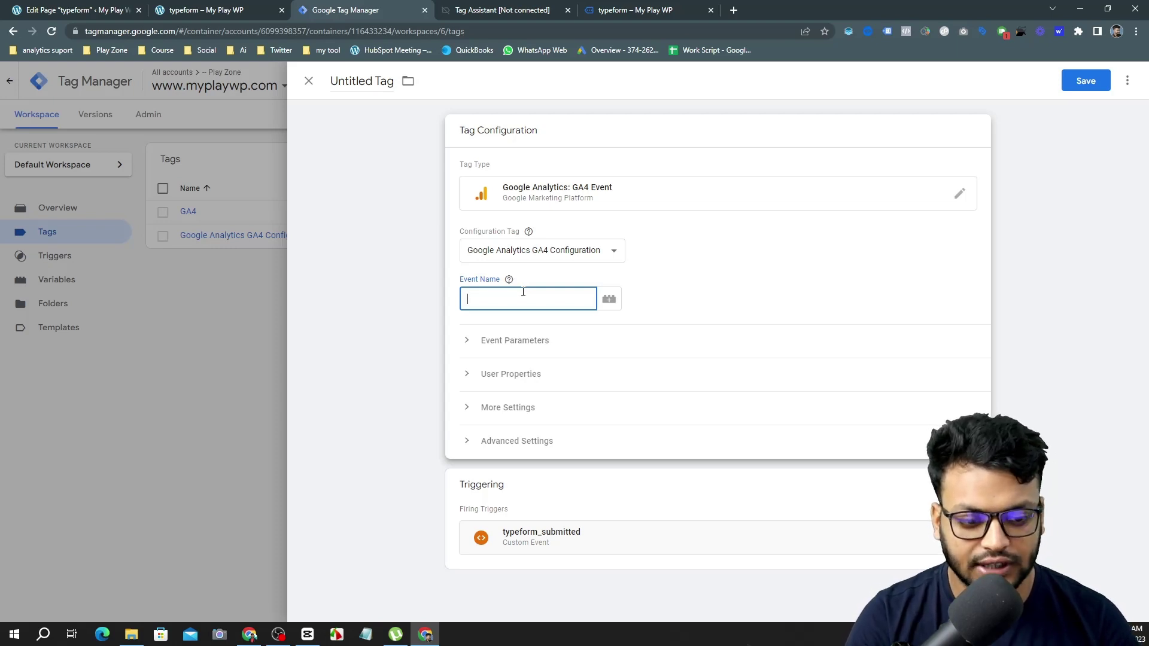
pyautogui.write('typeform_submitted')
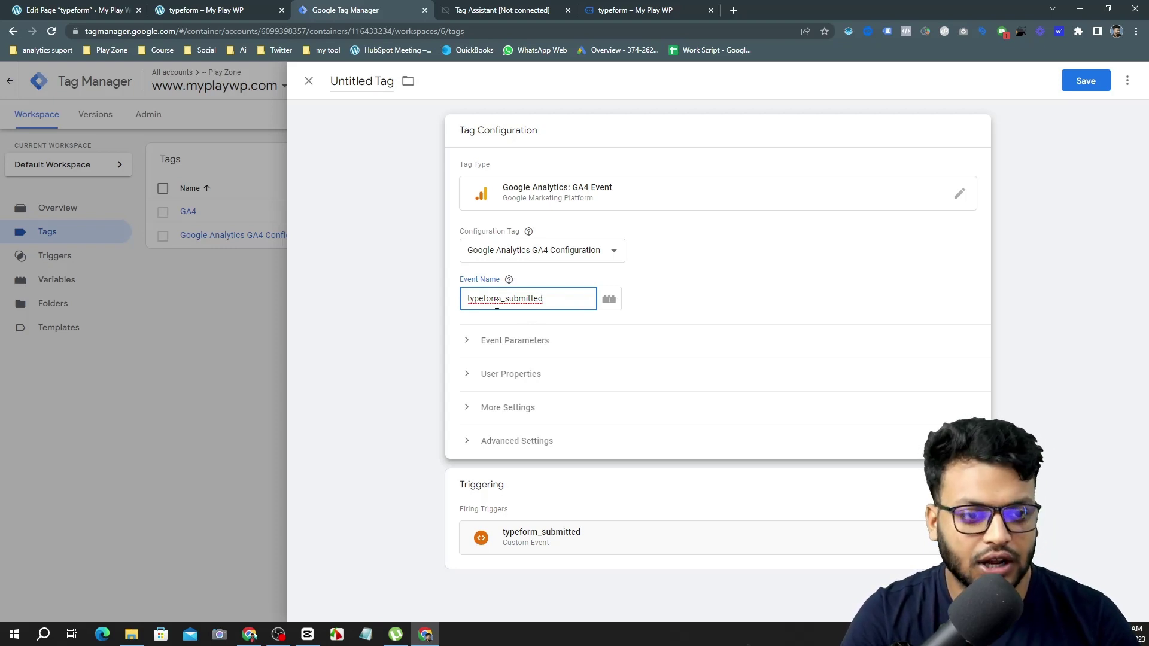
pyautogui.click(523, 289)
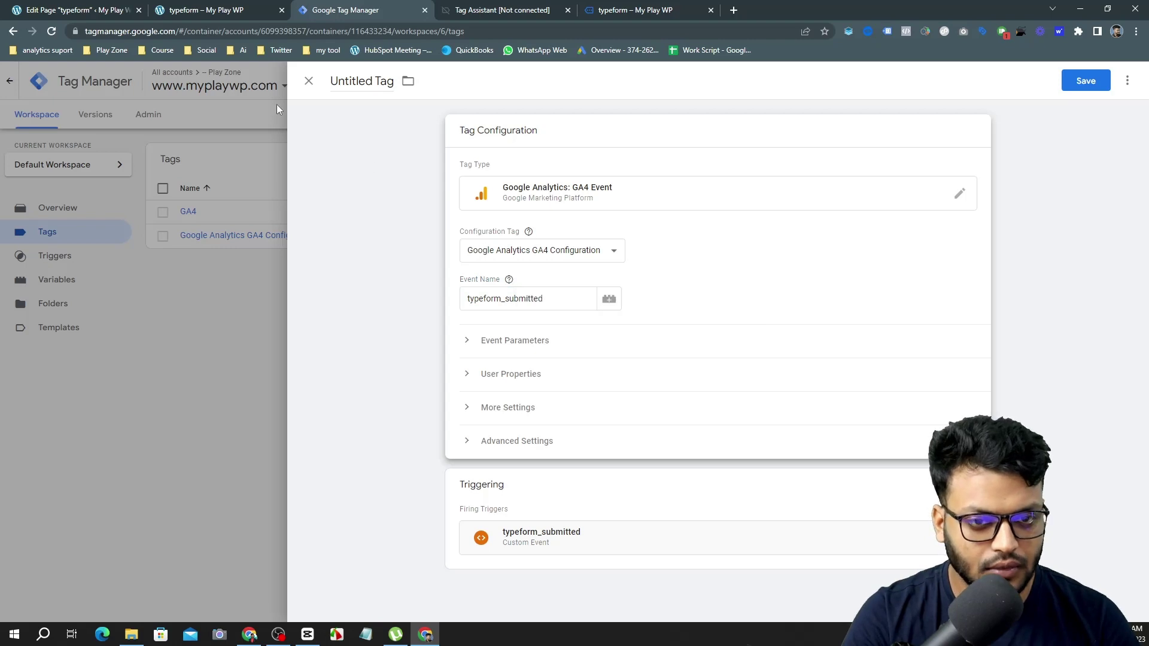
# Open the Google Analytics reports from the Play Zone bookmarks in a new tab.
pyautogui.click(108, 49)
pyautogui.moveTo(143, 72)
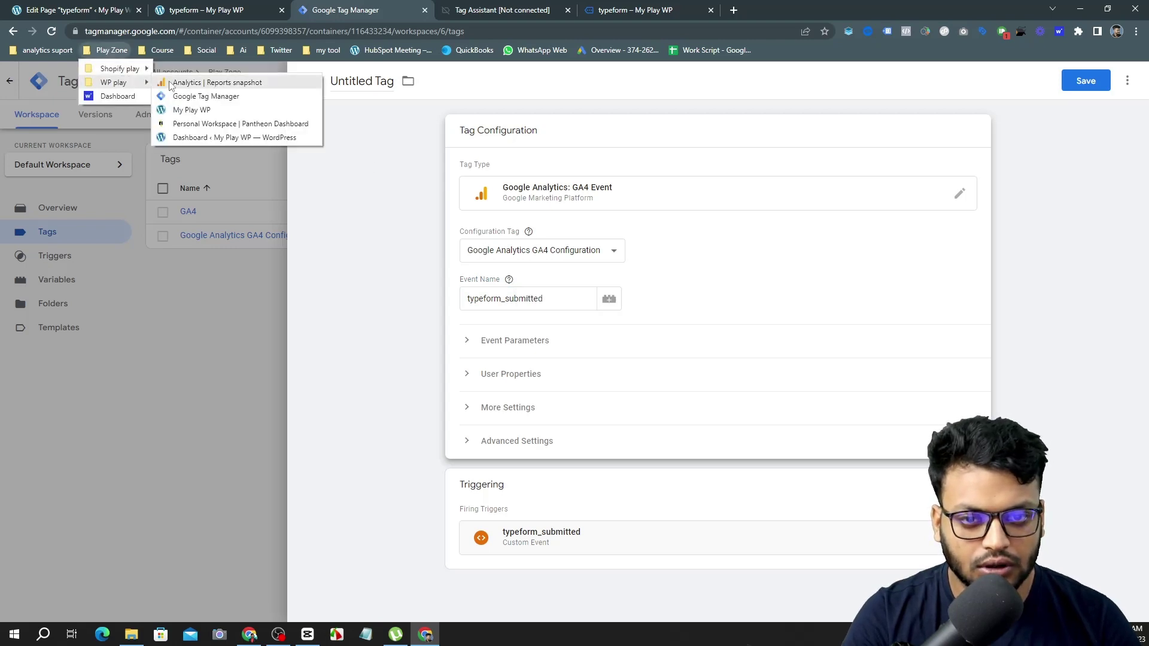
pyautogui.click(216, 82)
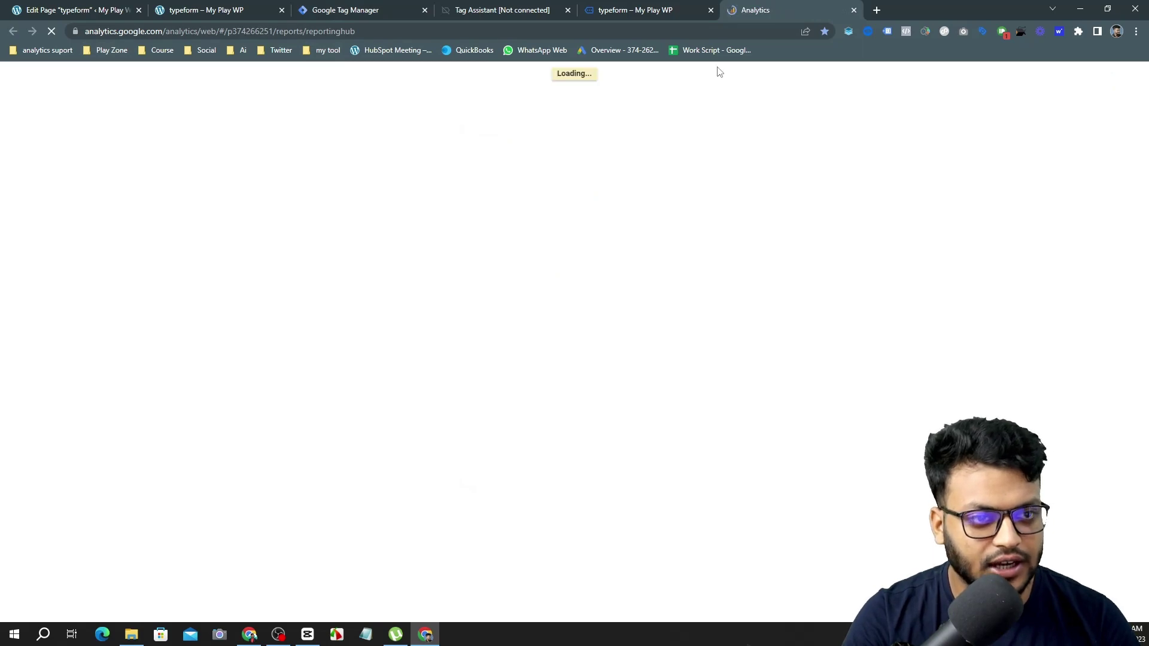
pyautogui.click(365, 10)
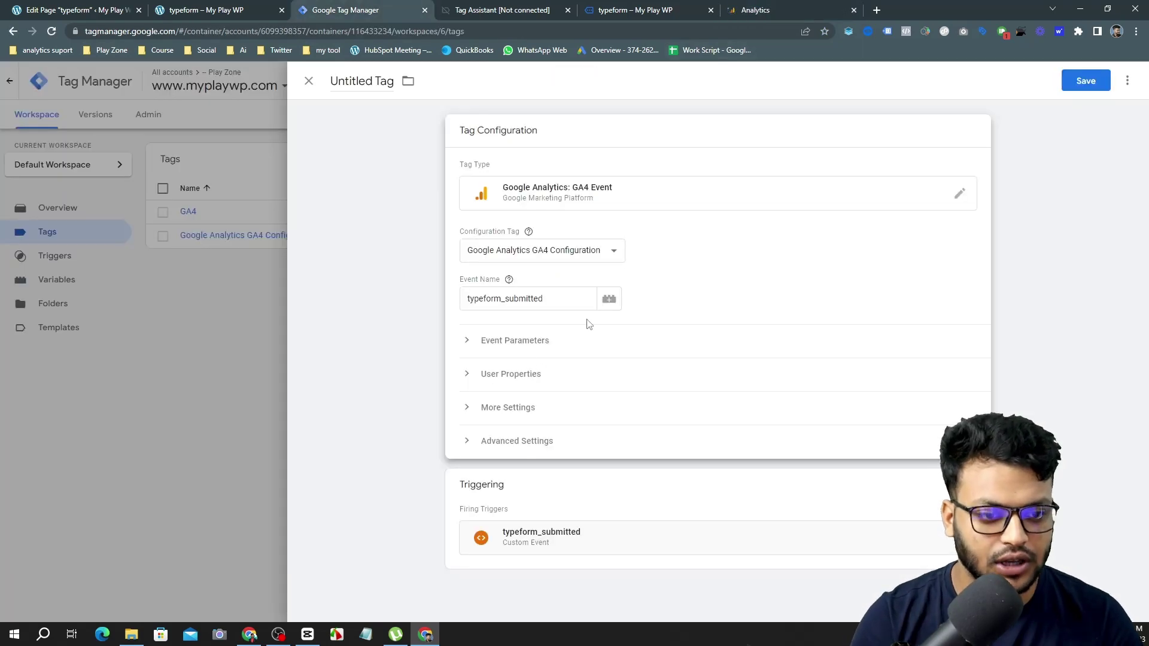
# Add, then remove, an empty Event Parameters row, and return to Tag Assistant's typeform_submitted event.
pyautogui.click(535, 341)
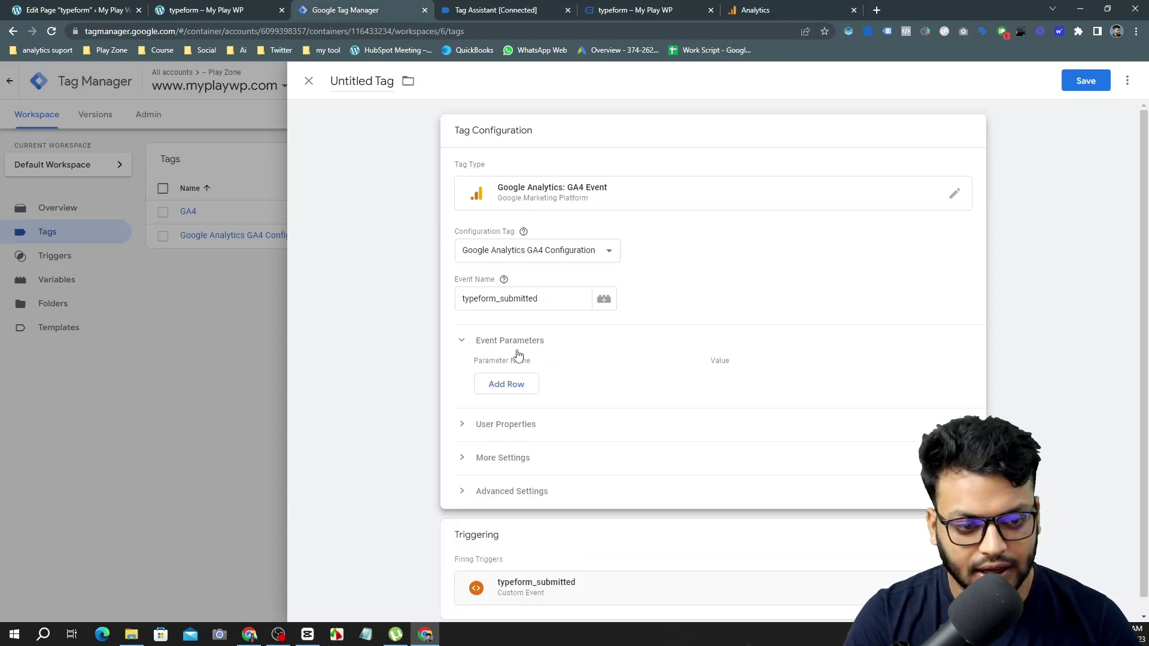
pyautogui.click(520, 395)
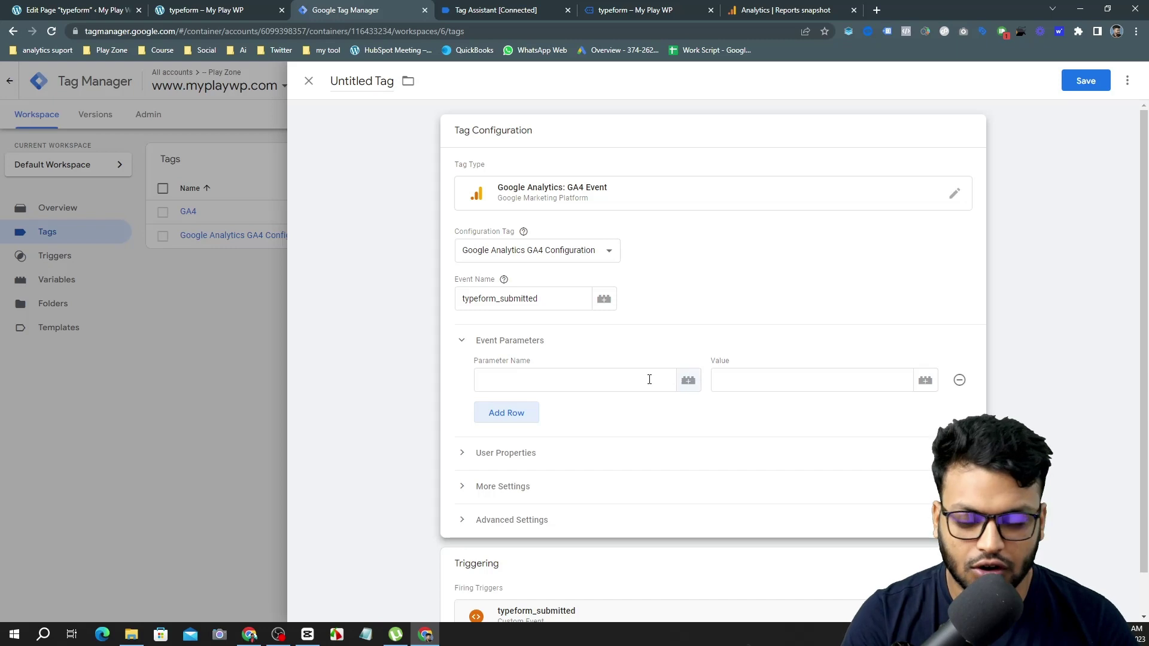
pyautogui.click(960, 382)
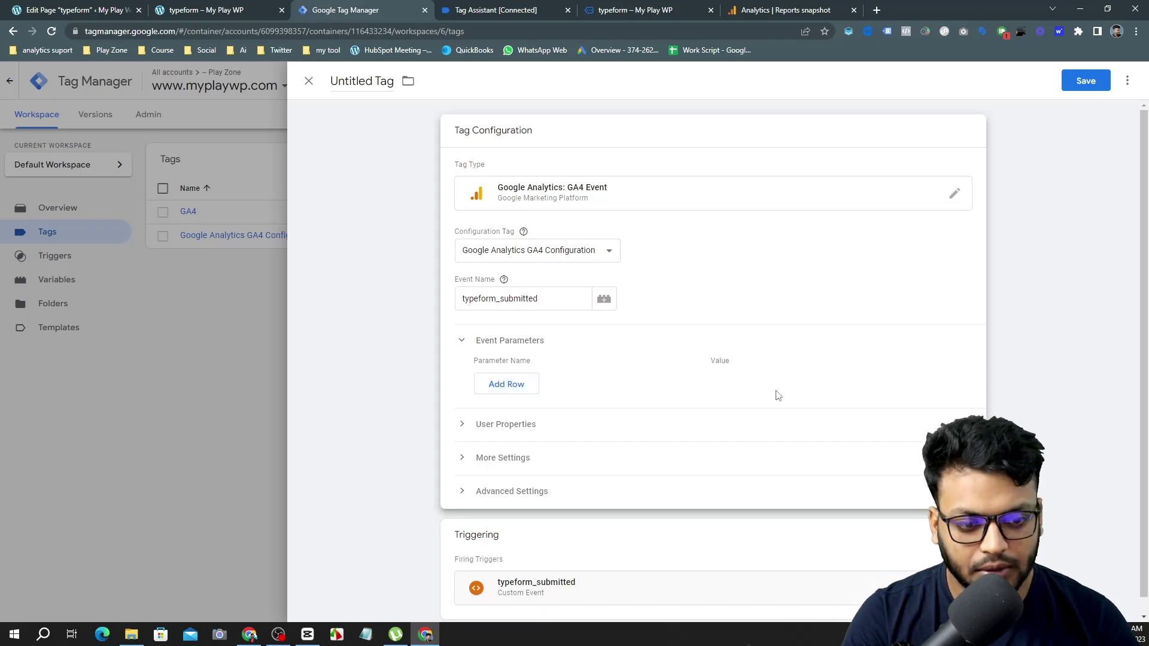
pyautogui.click(463, 342)
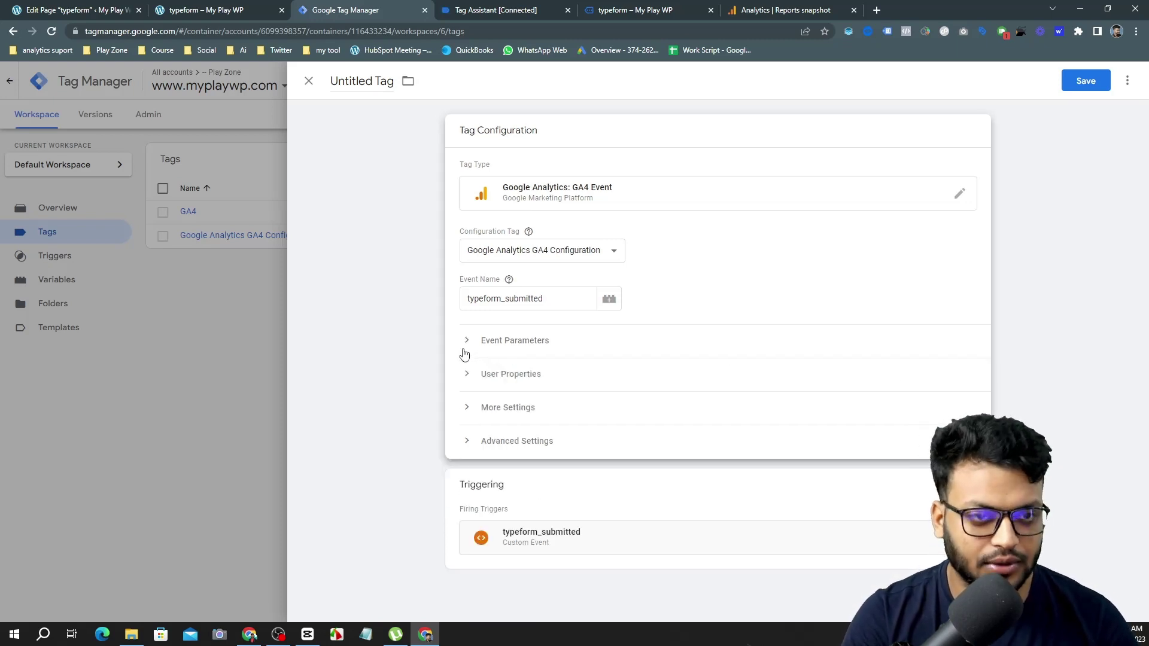
pyautogui.click(509, 13)
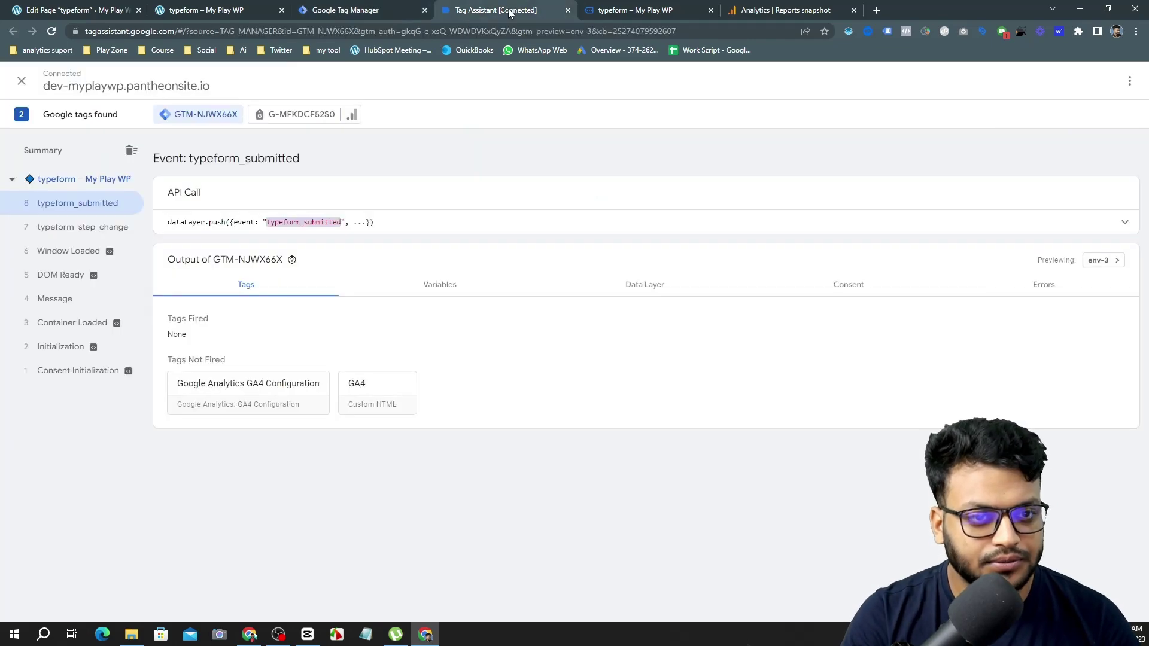
# Save the tag as 'Google Analytics GA4 Event - typeform_submitted' and launch a new Preview session.
pyautogui.click(417, 7)
pyautogui.click(1085, 80)
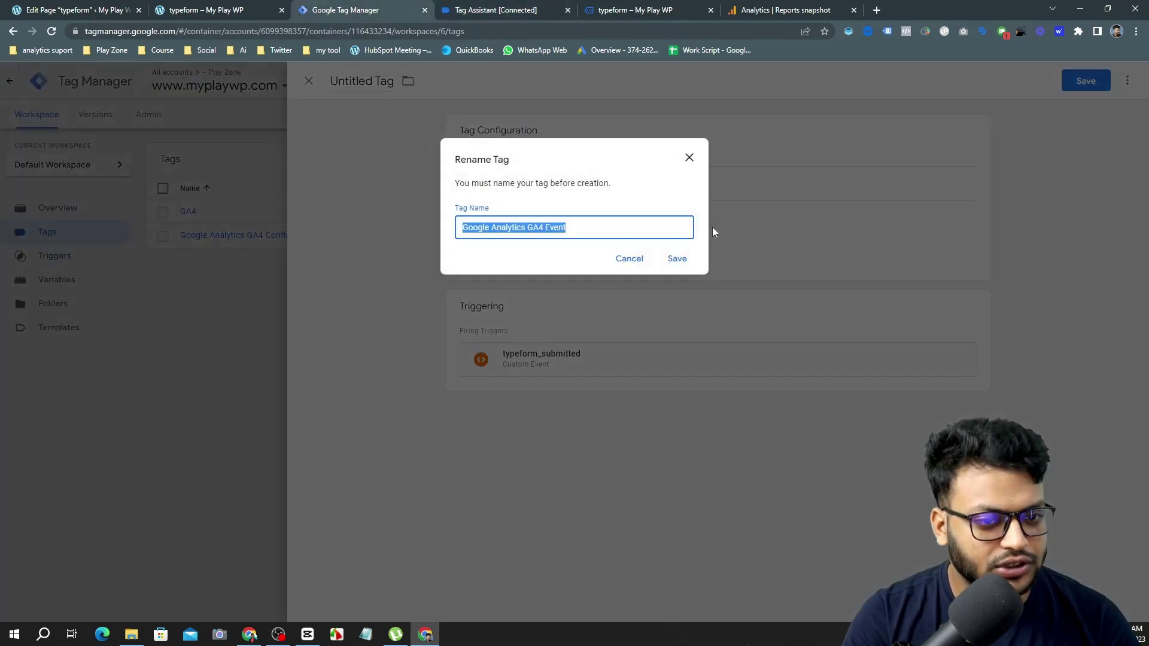
pyautogui.click(595, 225)
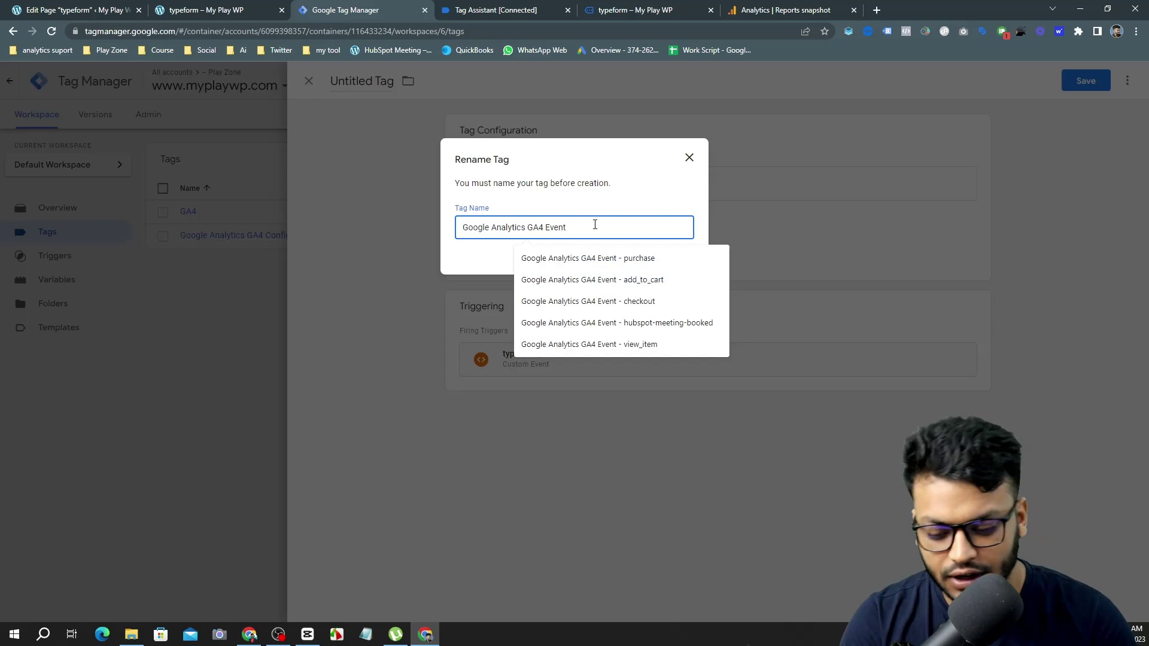
pyautogui.write('-')
pyautogui.write('typeform_submitted')
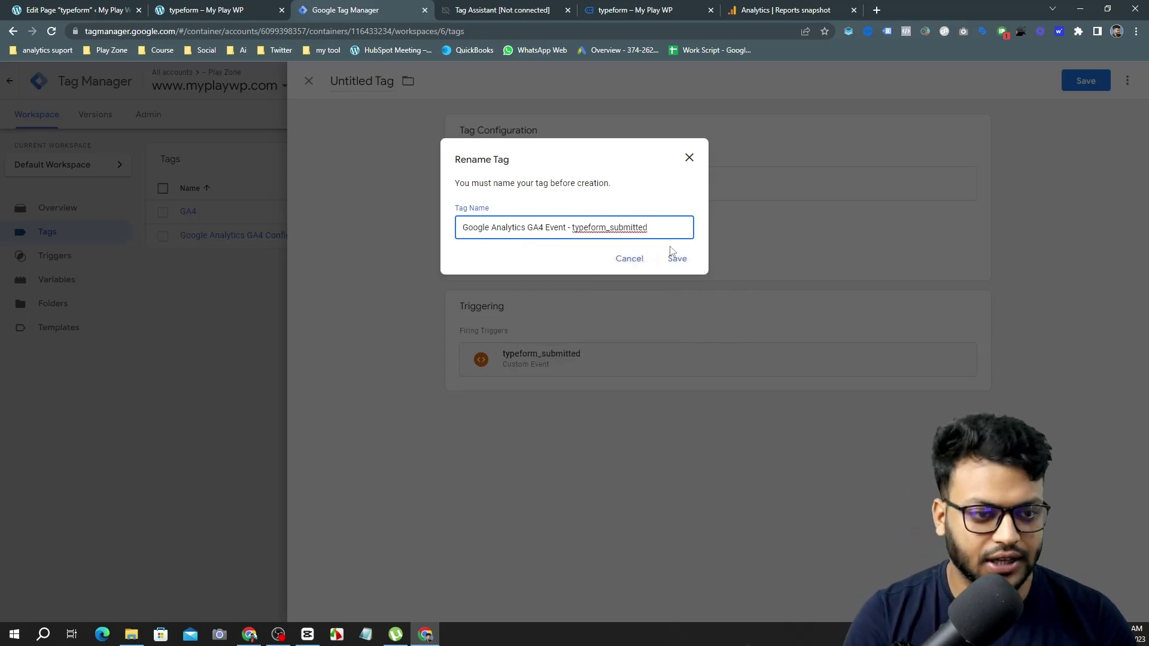
pyautogui.click(675, 259)
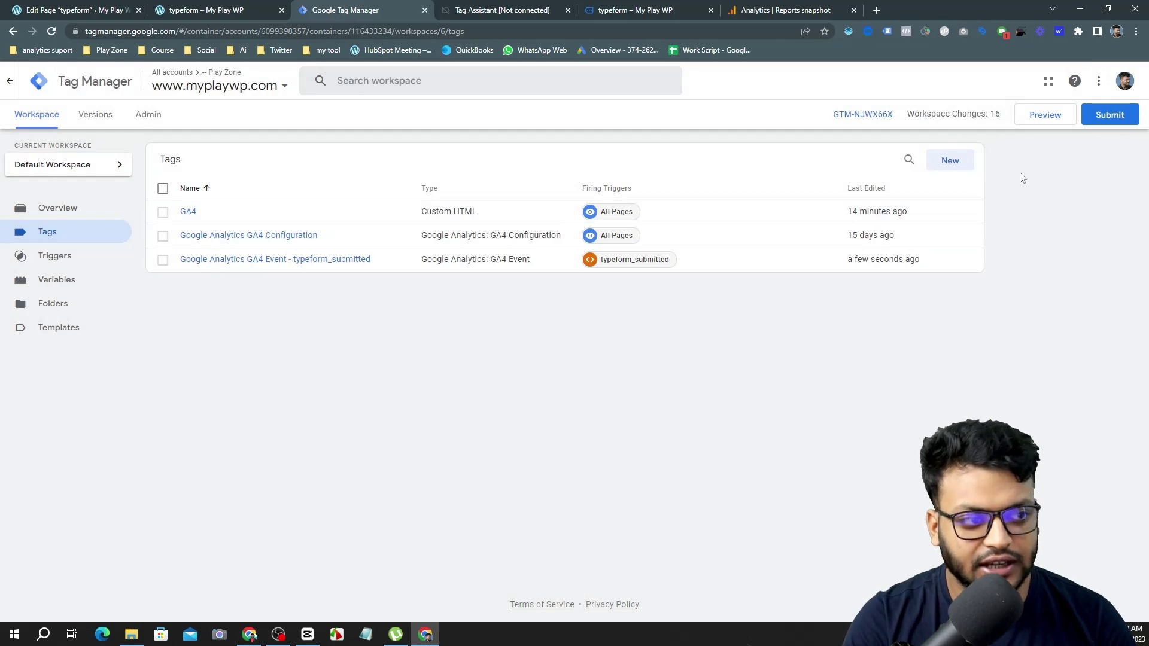
pyautogui.click(1046, 116)
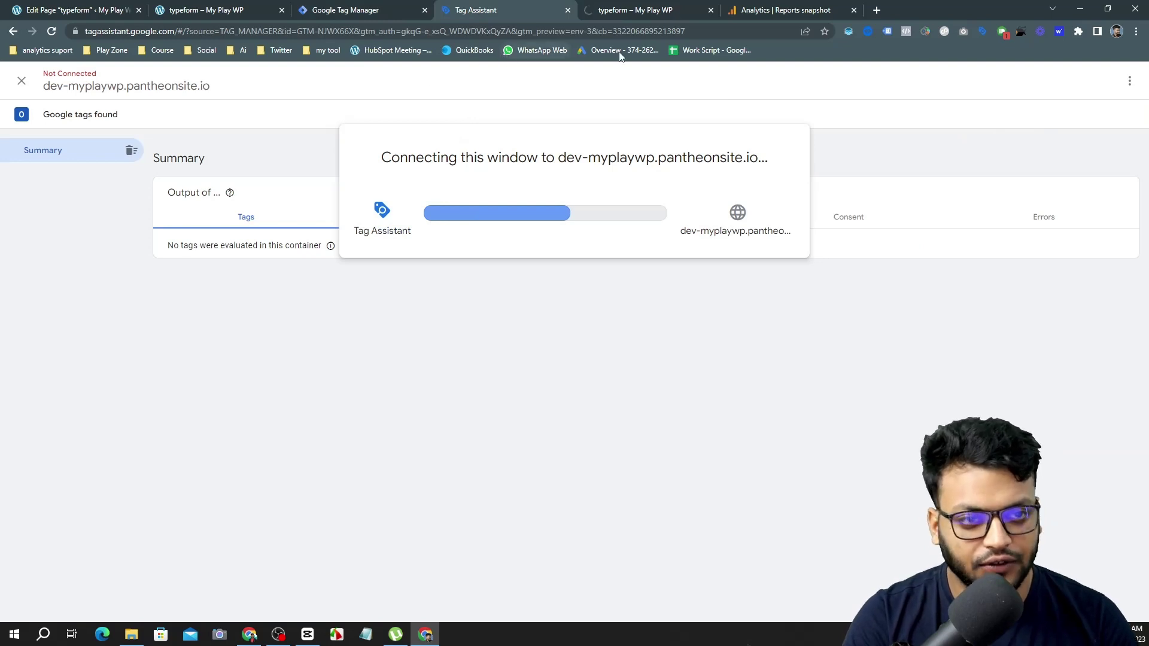
# Open DebugView in Analytics Admin and select the Google debug device.
pyautogui.click(785, 10)
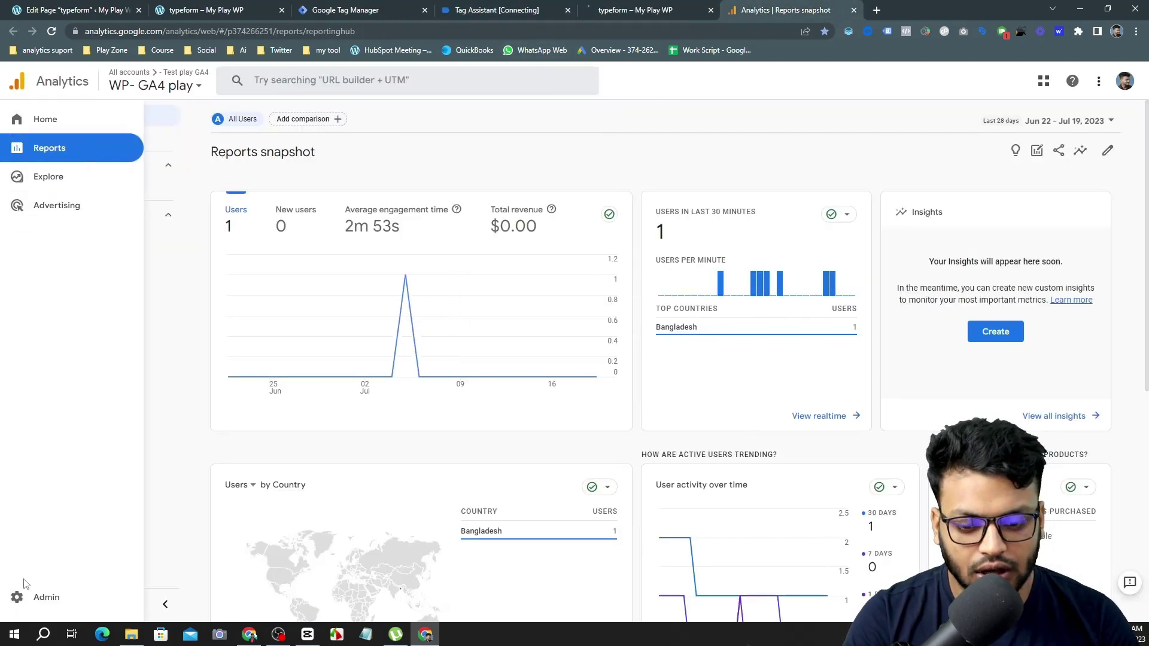
pyautogui.click(24, 597)
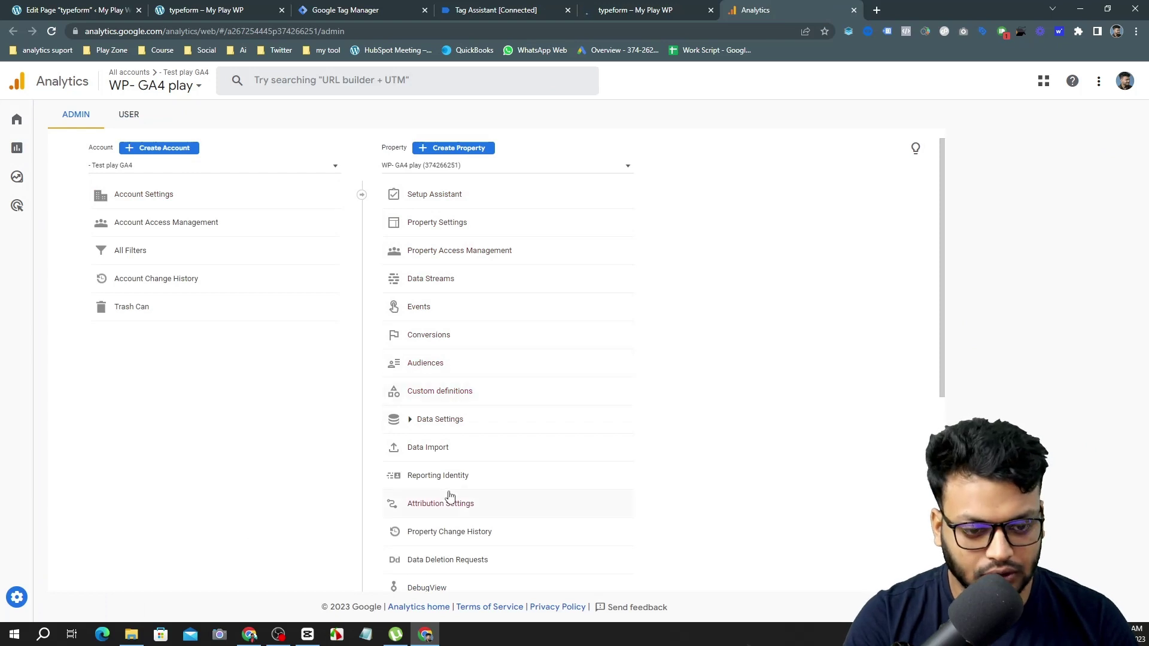
pyautogui.click(426, 587)
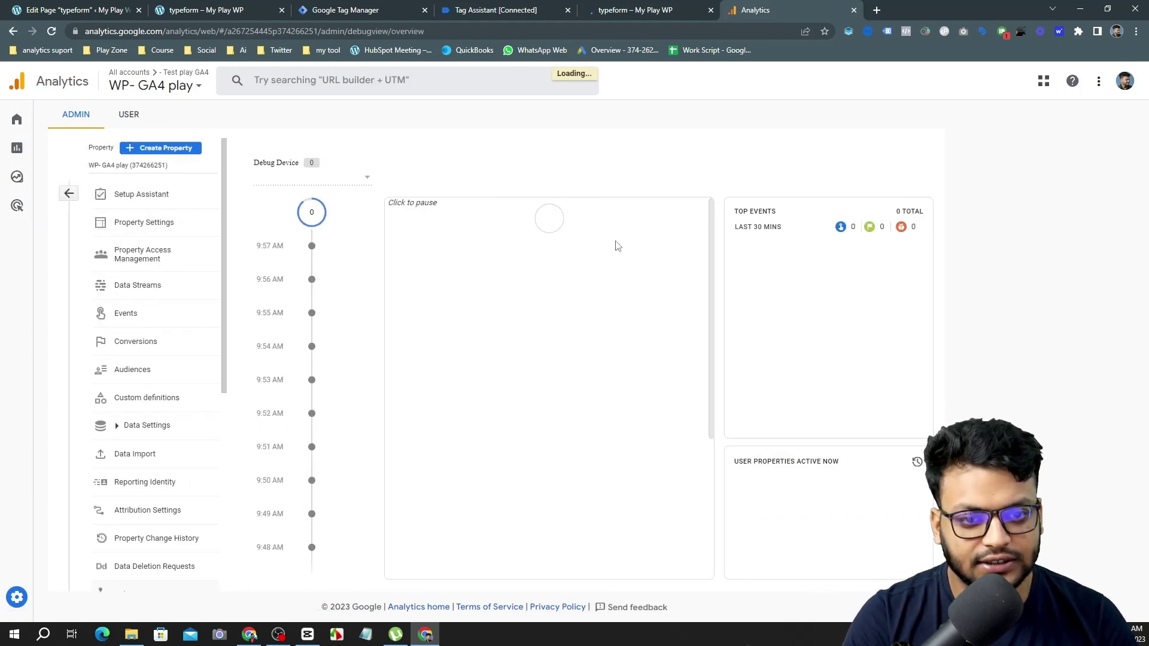
pyautogui.click(354, 182)
pyautogui.click(341, 191)
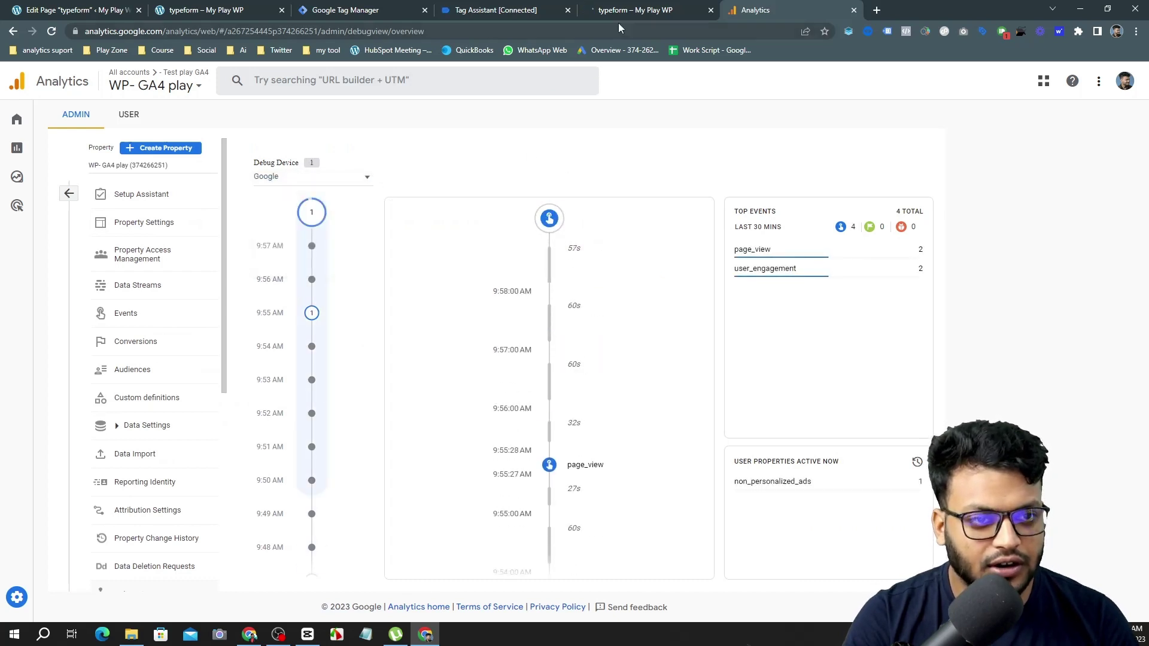
# Continue past Tag Assistant's Connected notice, check the DebugView timeline, and return to the typeform page.
pyautogui.click(476, 9)
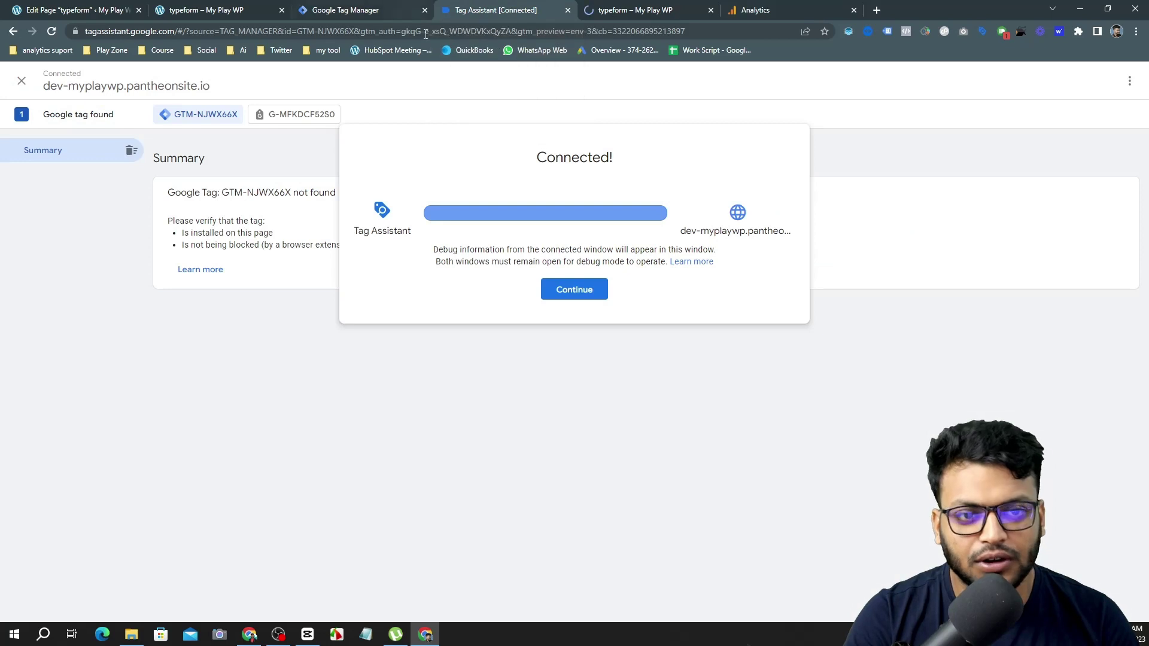
pyautogui.click(551, 288)
pyautogui.click(796, 11)
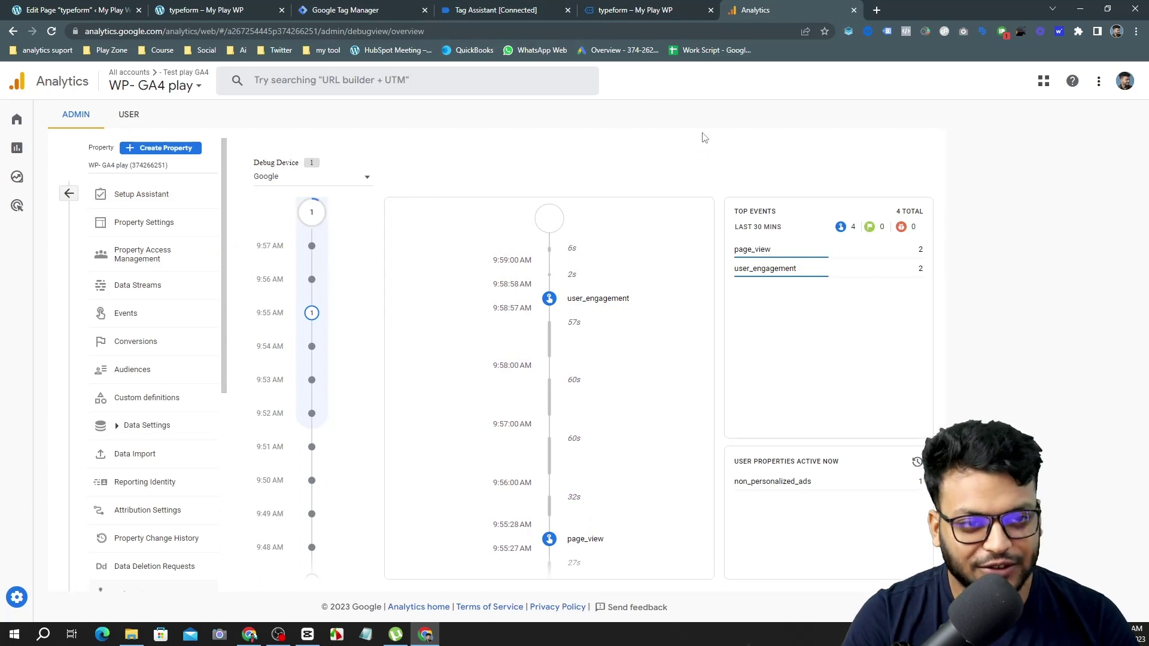
pyautogui.click(635, 10)
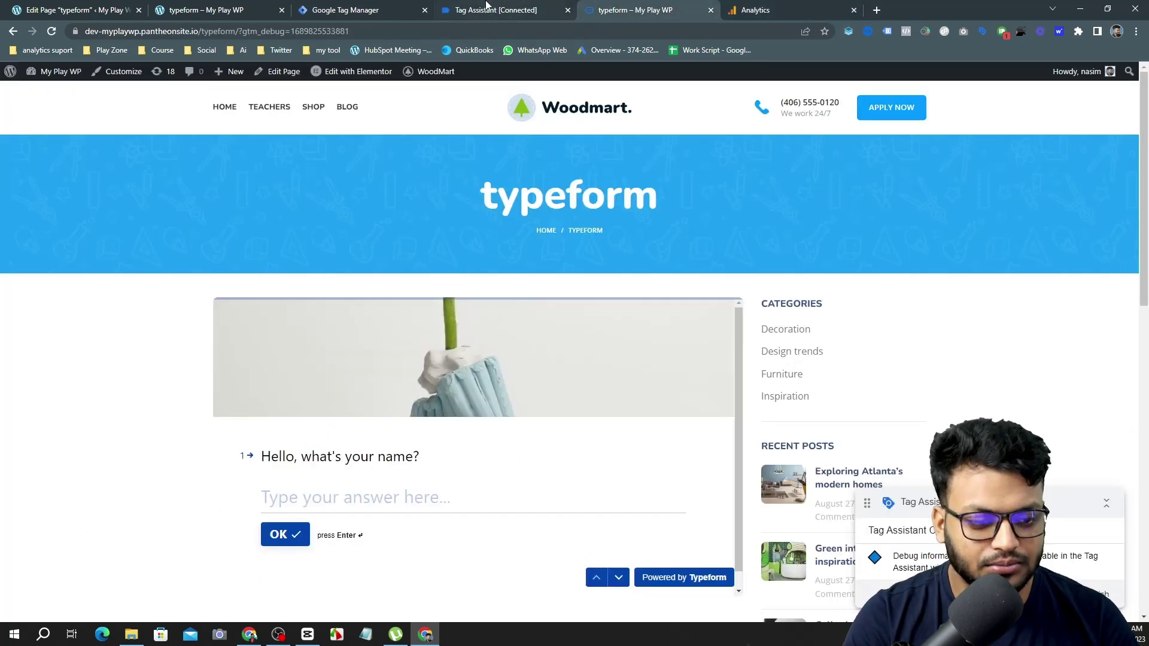
# Submit the typeform with name 'test' and an edited autofill e-mail, then view Tag Assistant.
pyautogui.click(321, 502)
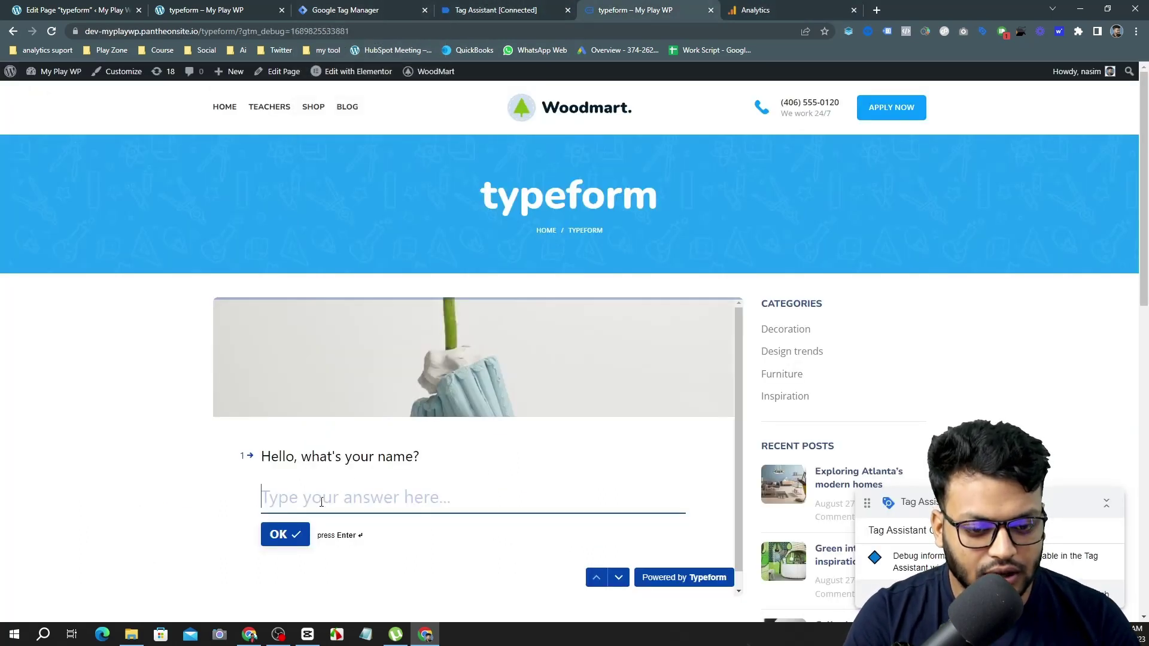
pyautogui.write('test')
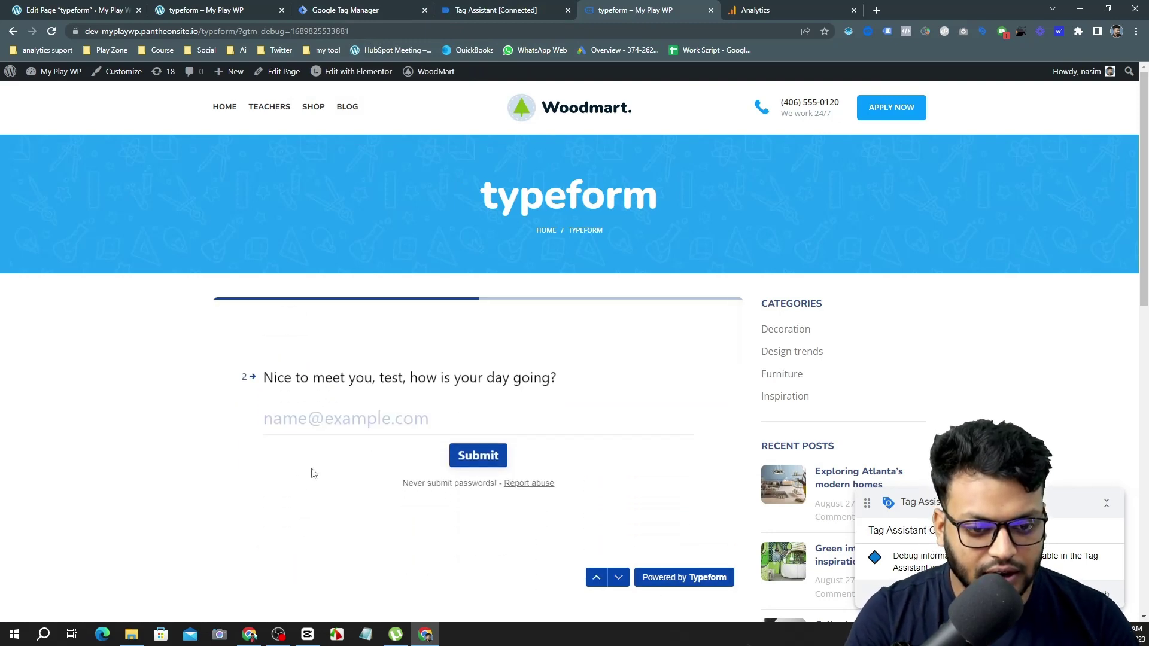
pyautogui.click(311, 474)
pyautogui.click(292, 418)
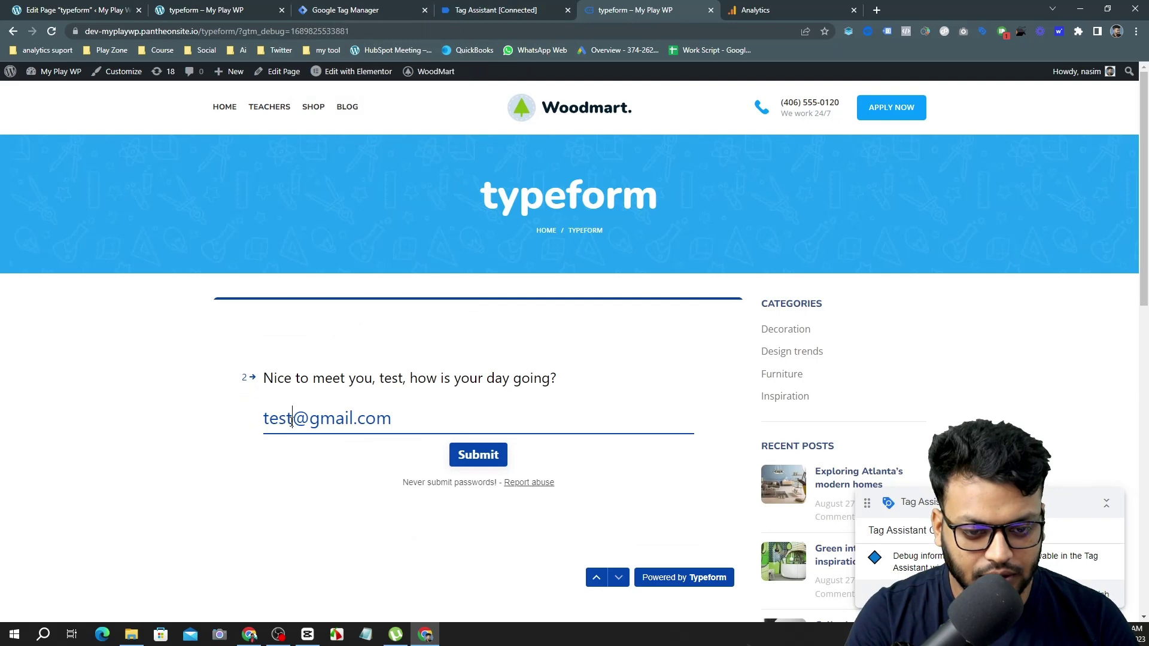
pyautogui.write('w')
pyautogui.click(483, 454)
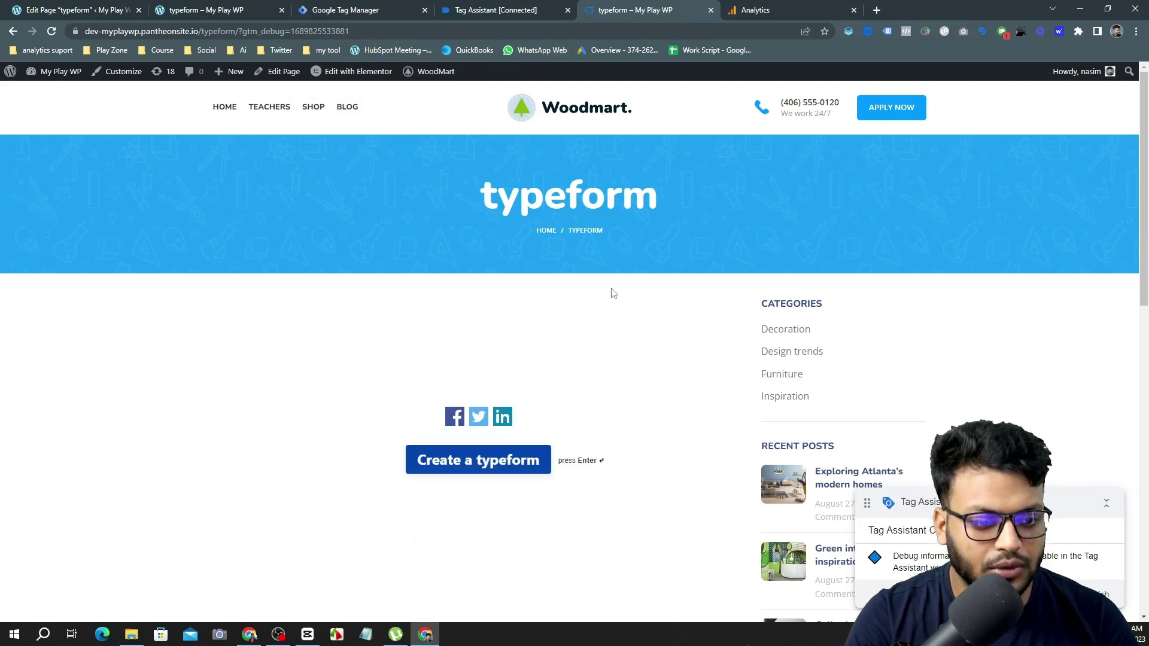
pyautogui.click(499, 9)
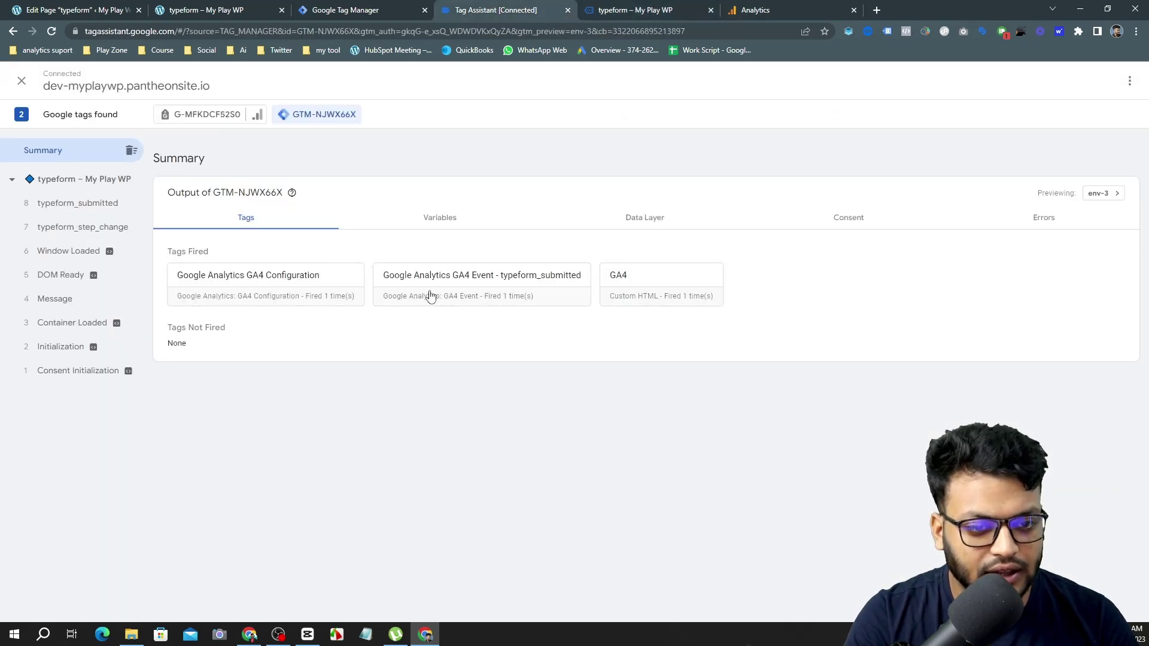
# Check the fired GA4 Event - typeform_submitted tag's details, then go back to DebugView.
pyautogui.click(469, 293)
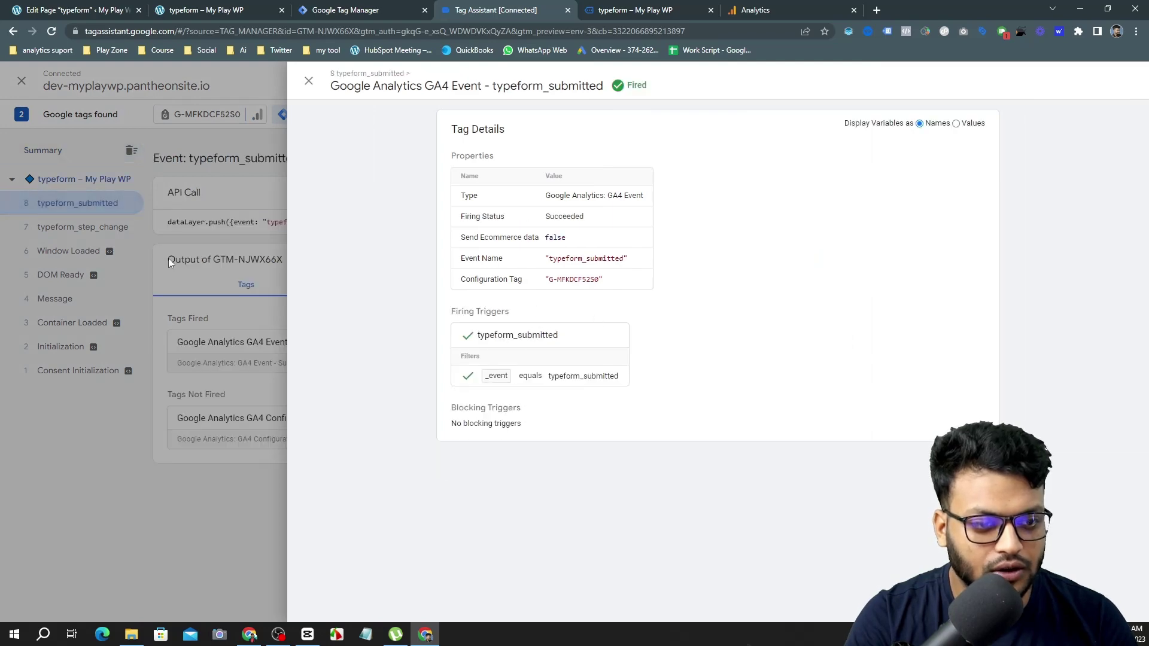
pyautogui.click(168, 257)
pyautogui.click(775, 6)
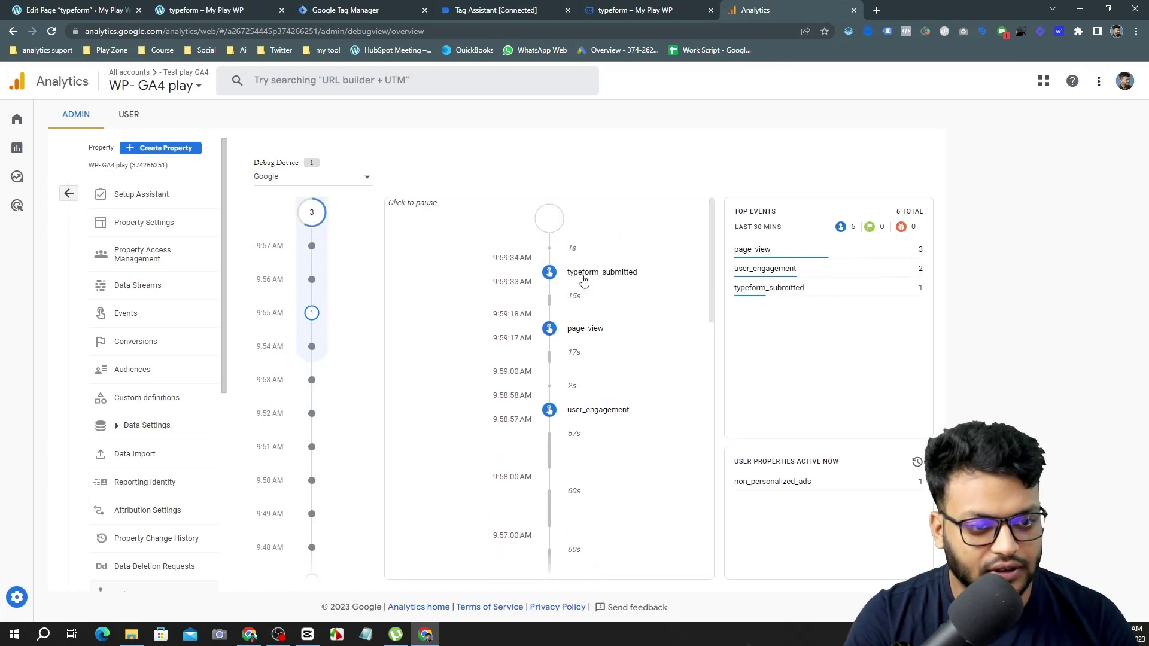
# Inspect the typeform_submitted event's parameters, including medium, and its user properties.
pyautogui.click(583, 277)
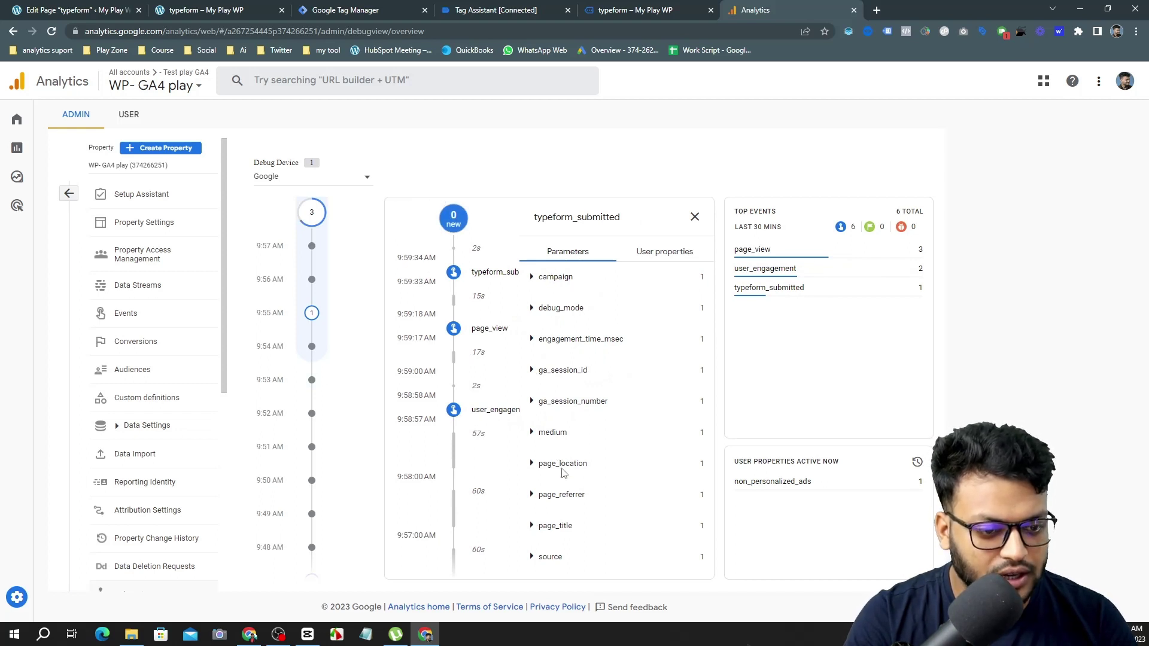
pyautogui.click(532, 433)
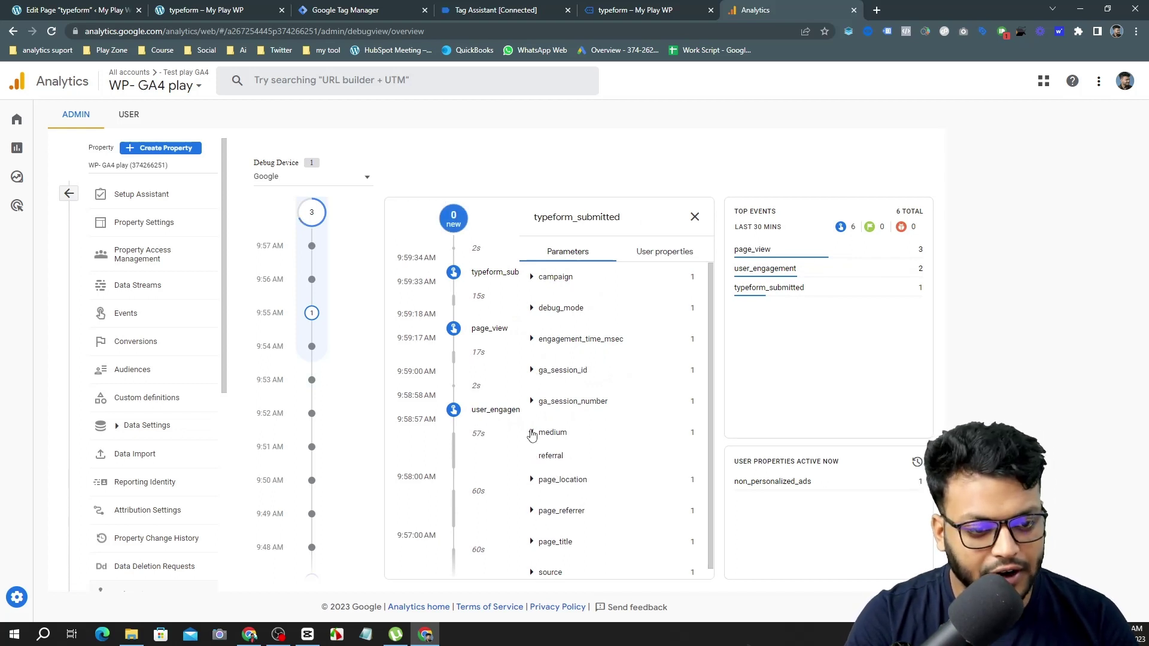
pyautogui.click(532, 434)
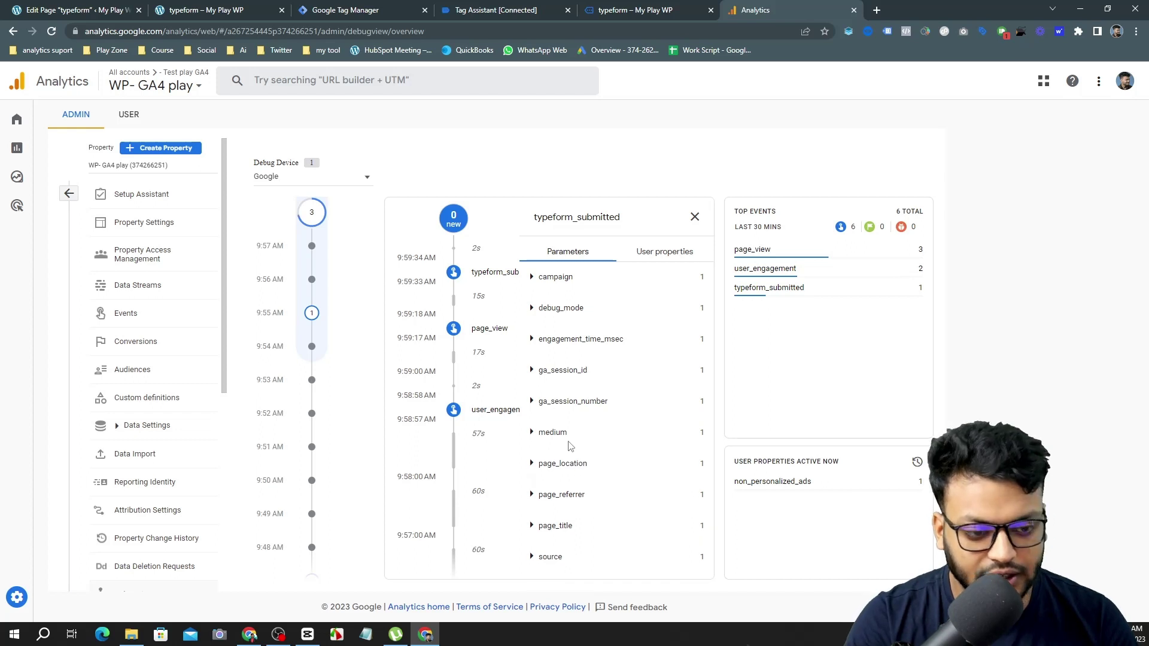
pyautogui.click(532, 433)
pyautogui.click(530, 433)
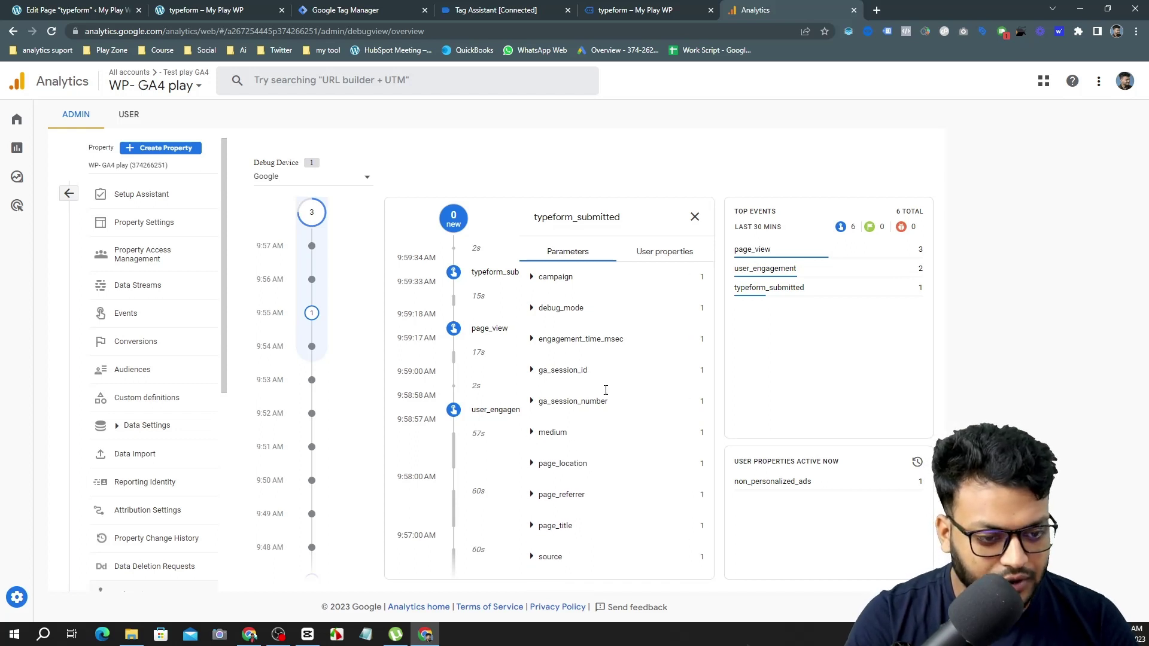
pyautogui.click(678, 256)
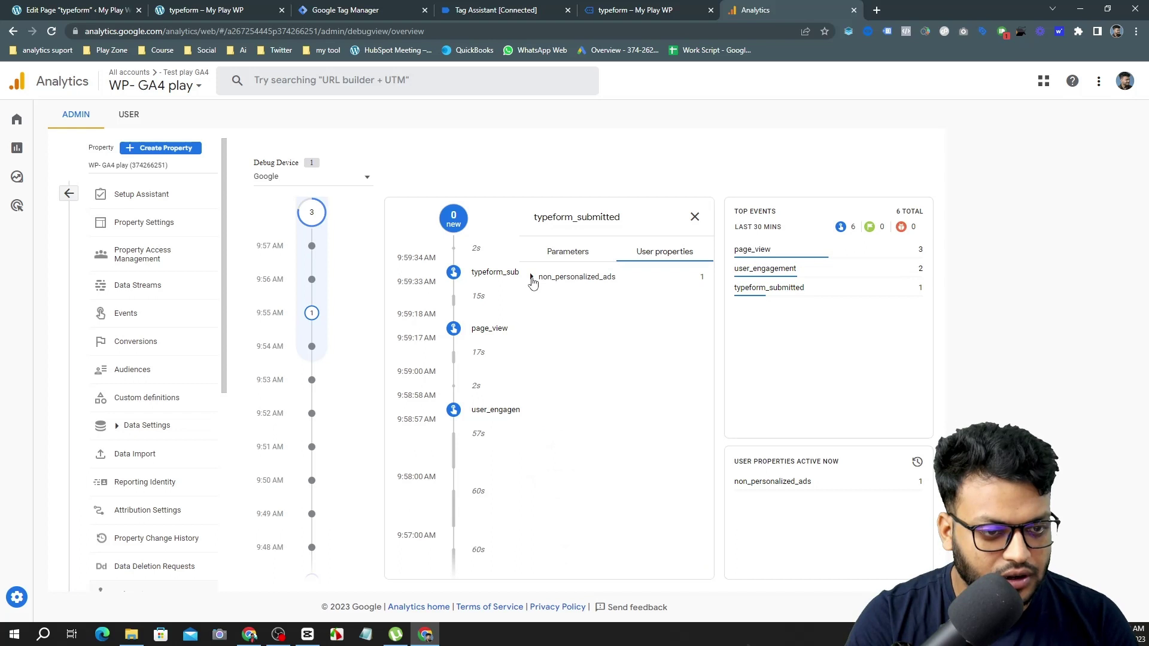
pyautogui.click(532, 279)
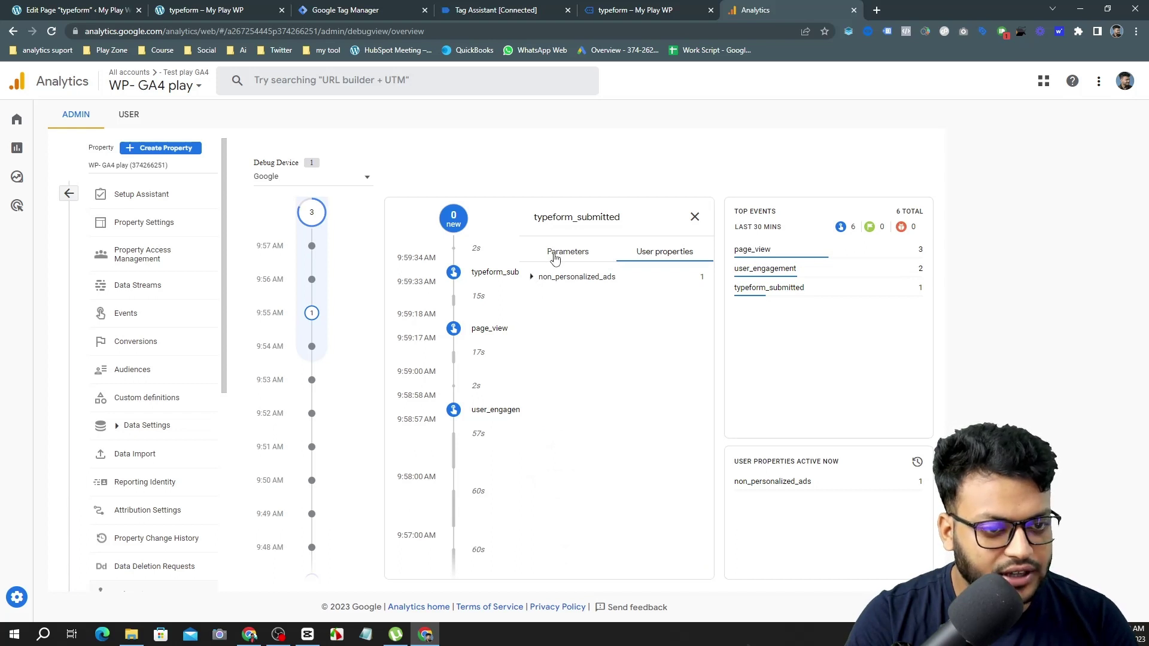
pyautogui.click(556, 254)
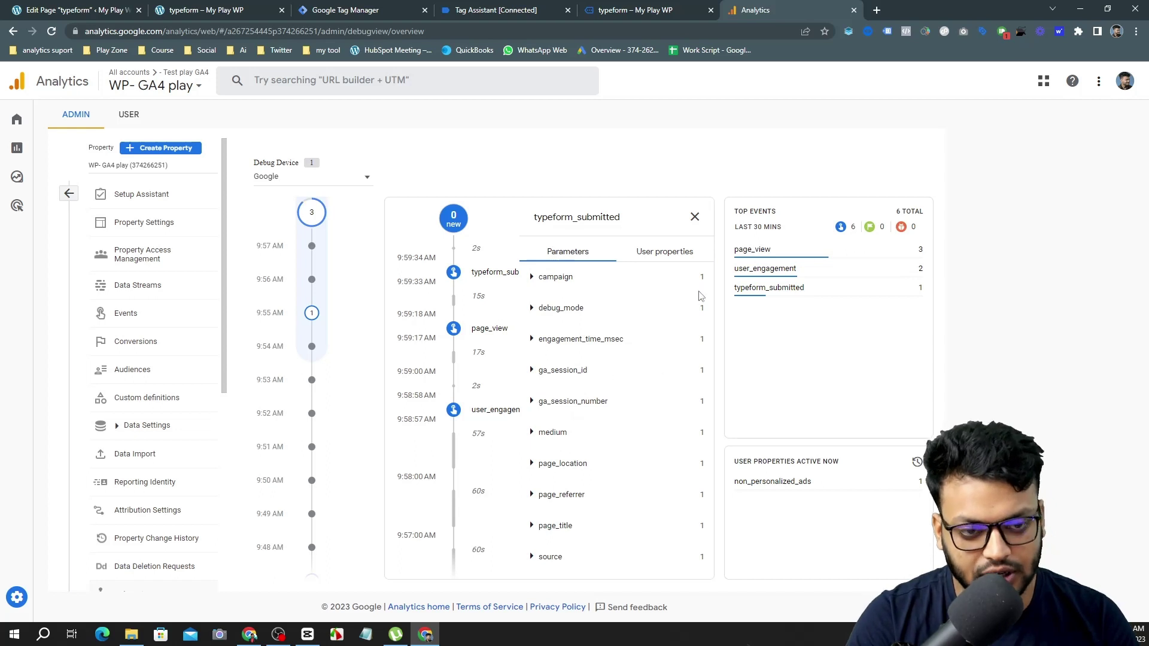
# Copy the event name typeform_submitted.
pyautogui.doubleClick(573, 217)
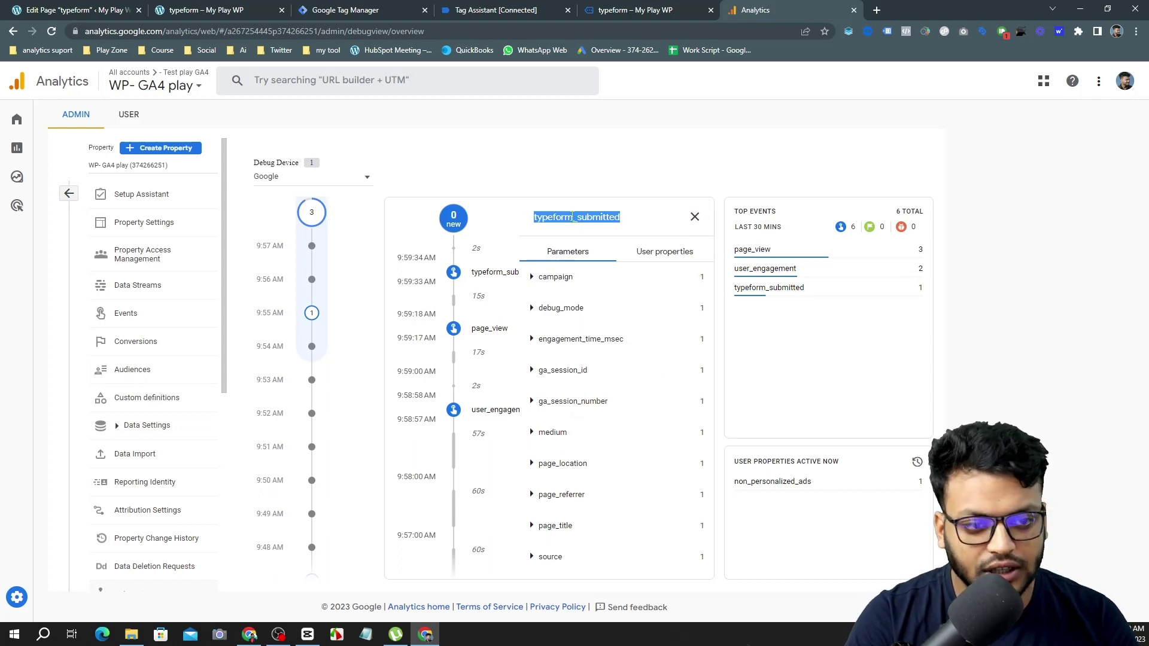
pyautogui.rightClick(569, 216)
pyautogui.click(741, 220)
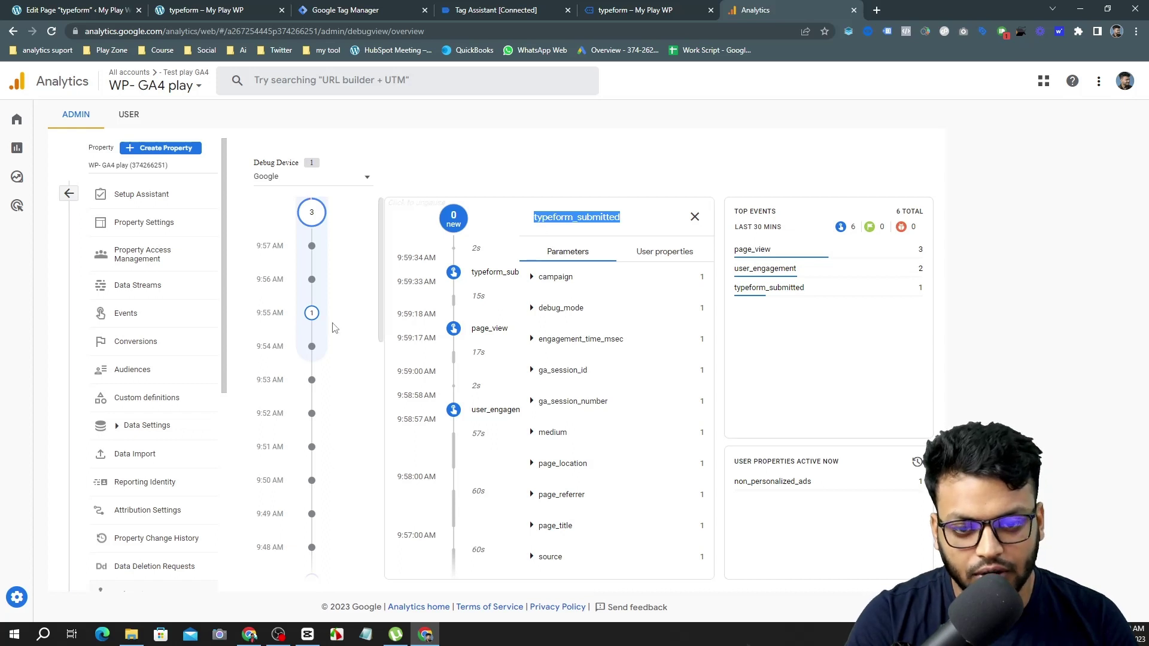
# Create a new conversion event named typeform_submitted under Conversions and save it.
pyautogui.click(156, 352)
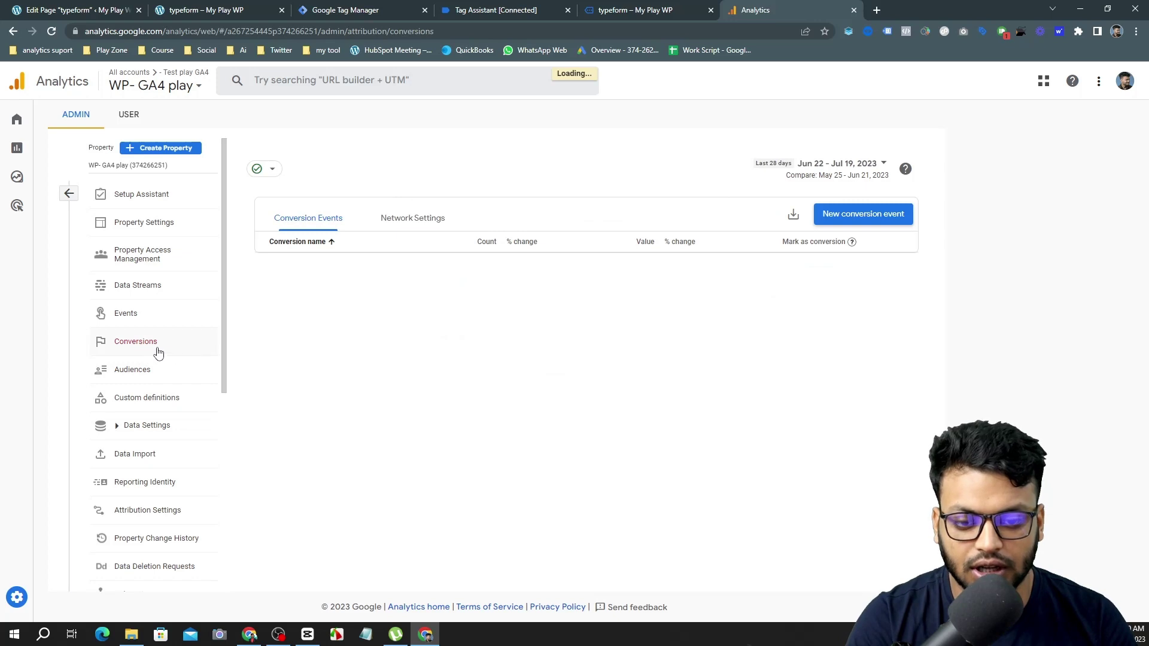
pyautogui.click(854, 213)
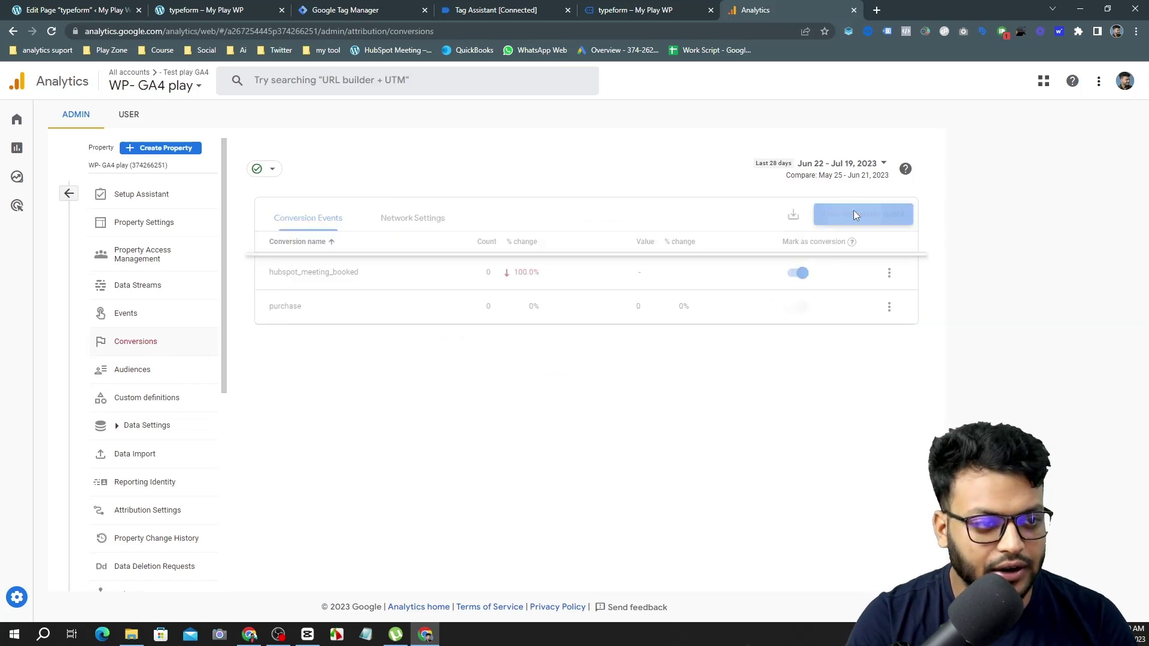
pyautogui.click(551, 290)
pyautogui.rightClick(551, 289)
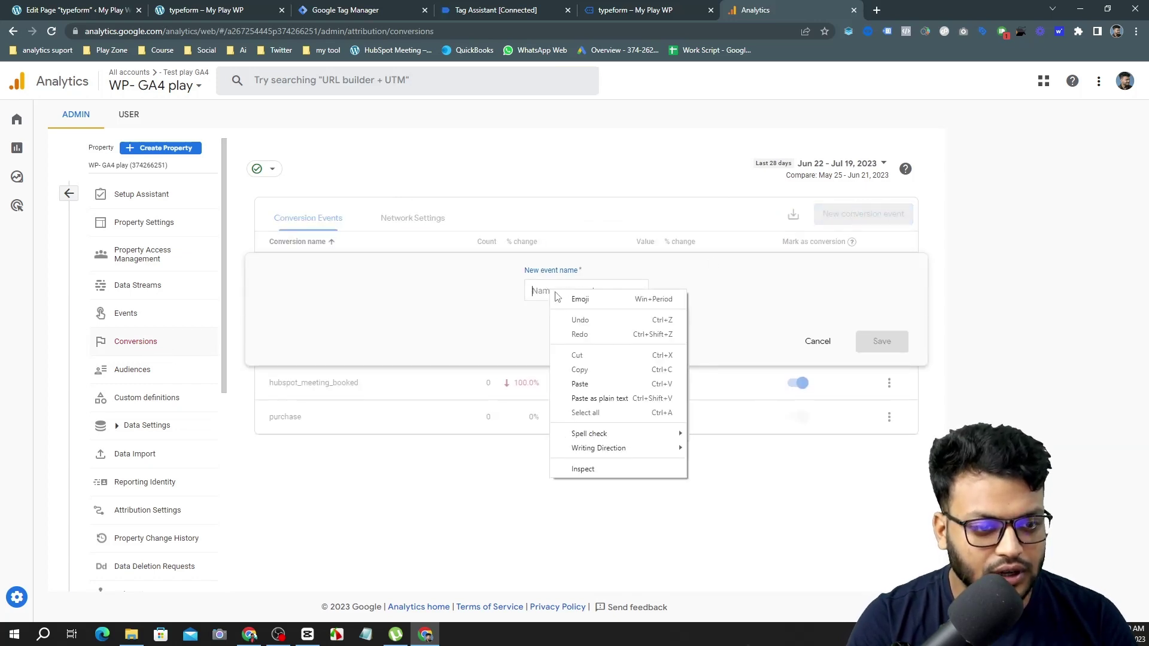
pyautogui.click(584, 381)
pyautogui.click(561, 332)
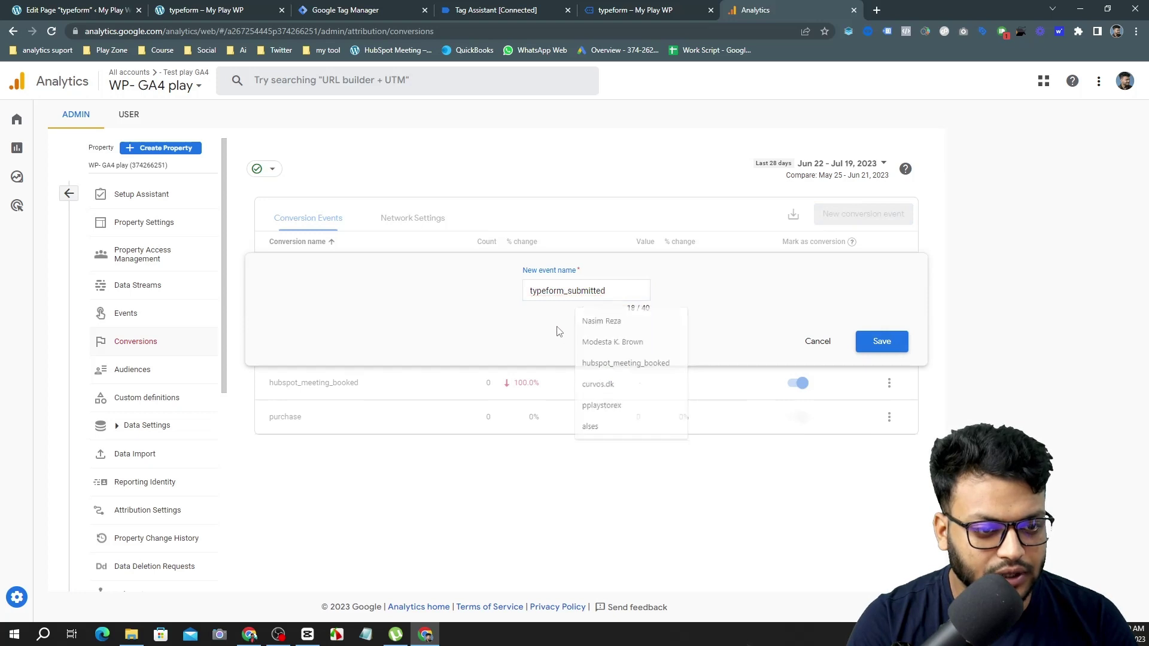
pyautogui.click(880, 341)
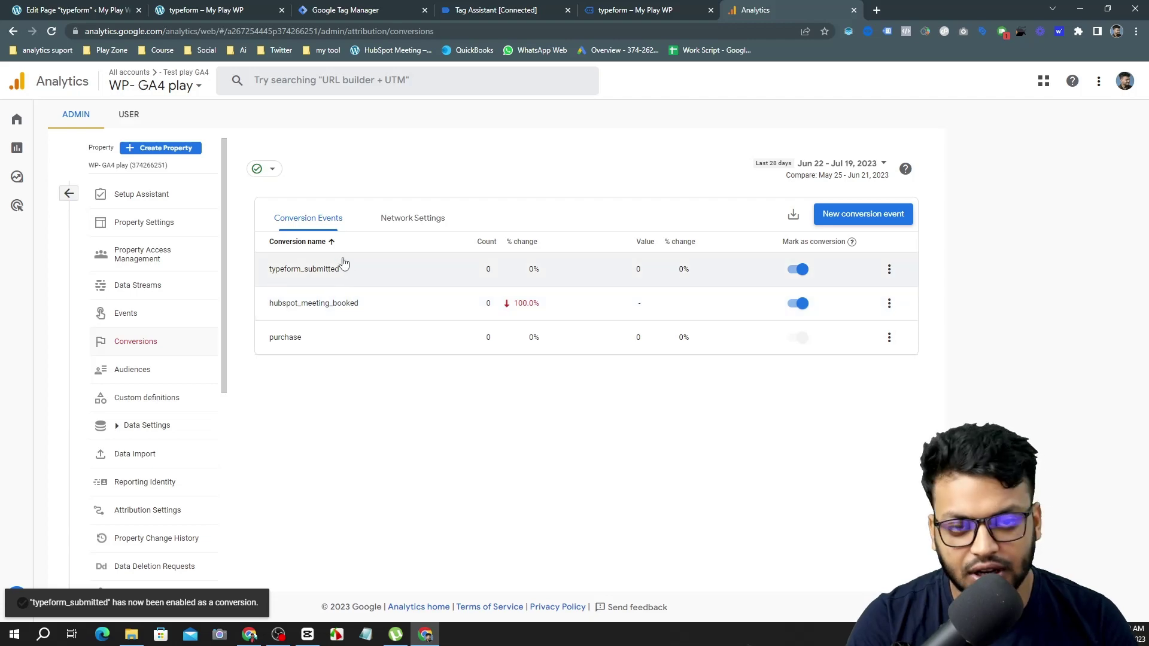
pyautogui.click(608, 9)
# Review the fired GA4 Event tag's details in Tag Assistant.
pyautogui.click(449, 4)
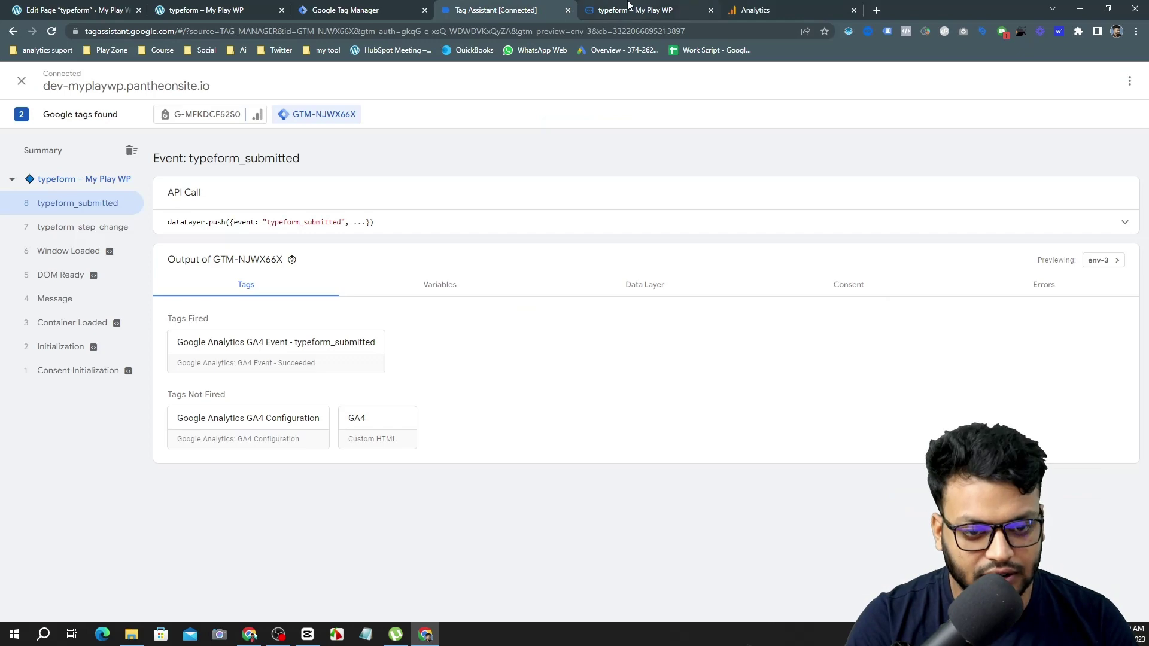
pyautogui.click(354, 367)
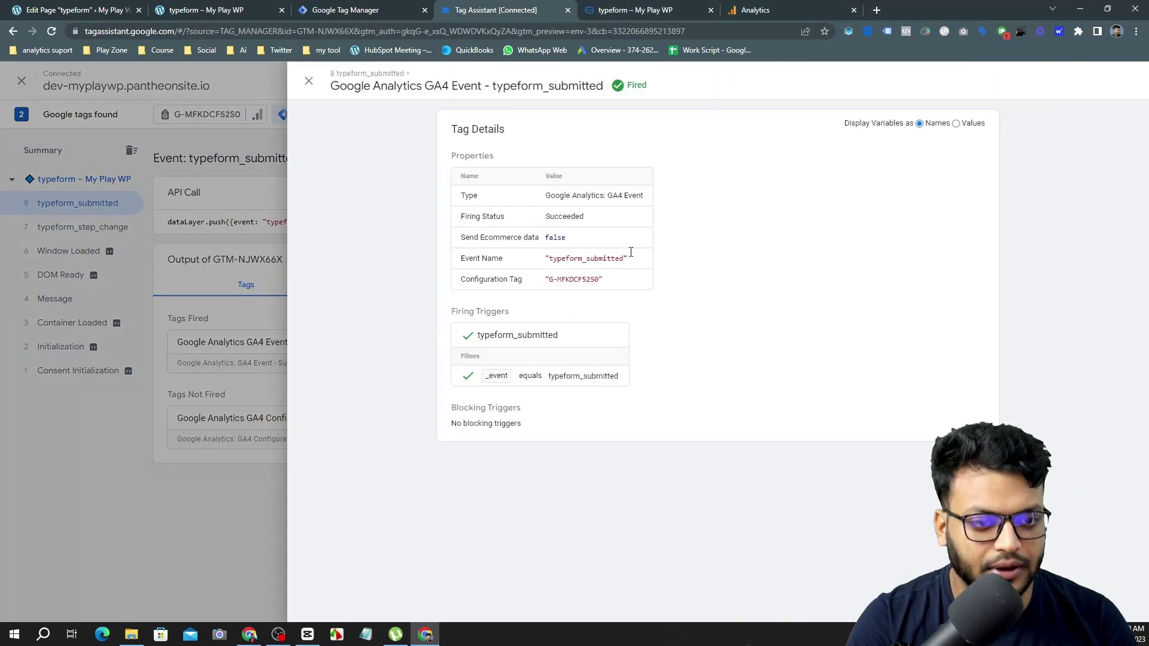
pyautogui.click(755, 10)
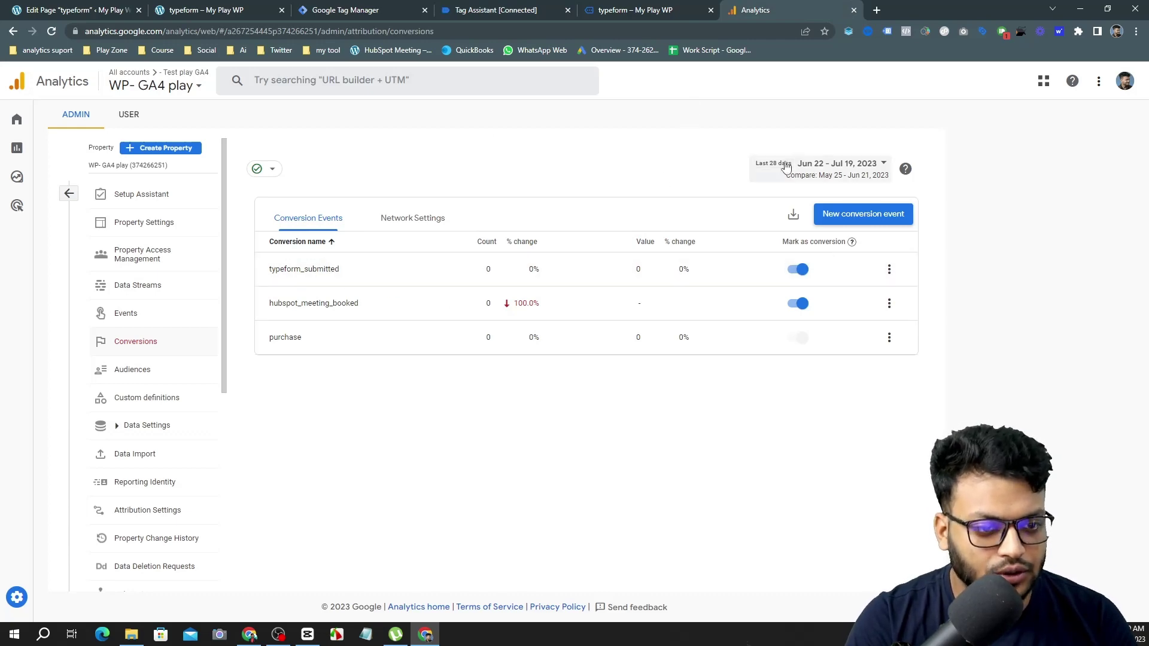
pyautogui.click(689, 10)
pyautogui.click(486, 6)
# Start a fresh Preview from the Tag Manager workspace and connect Tag Assistant to the typeform page.
pyautogui.click(398, 6)
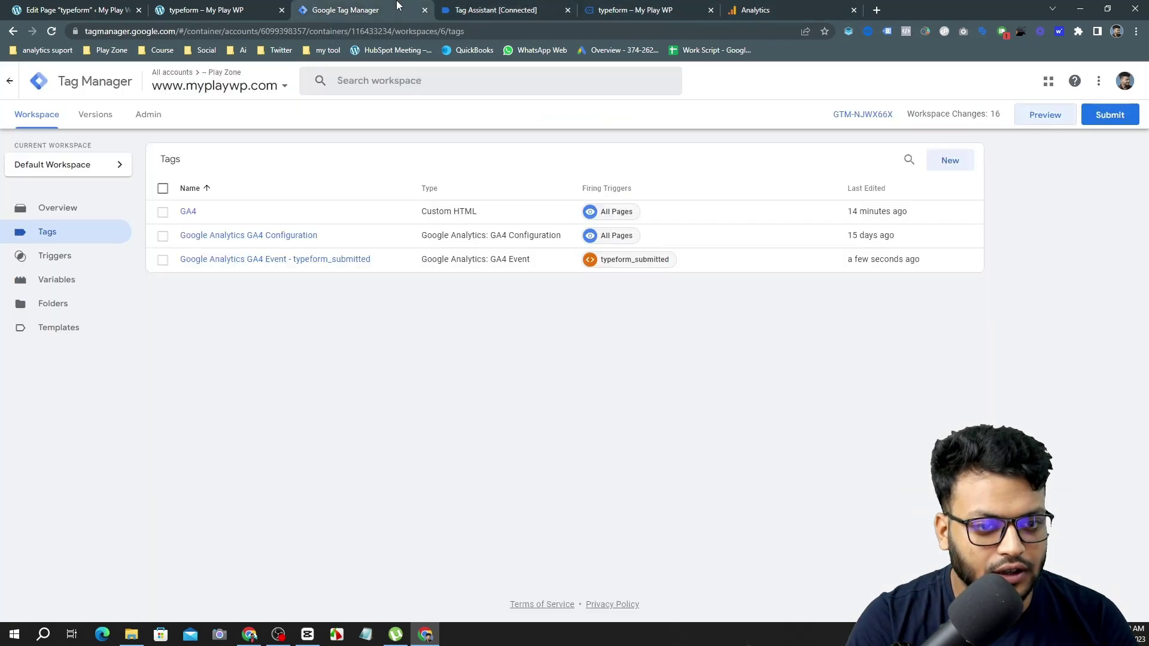
pyautogui.click(1047, 119)
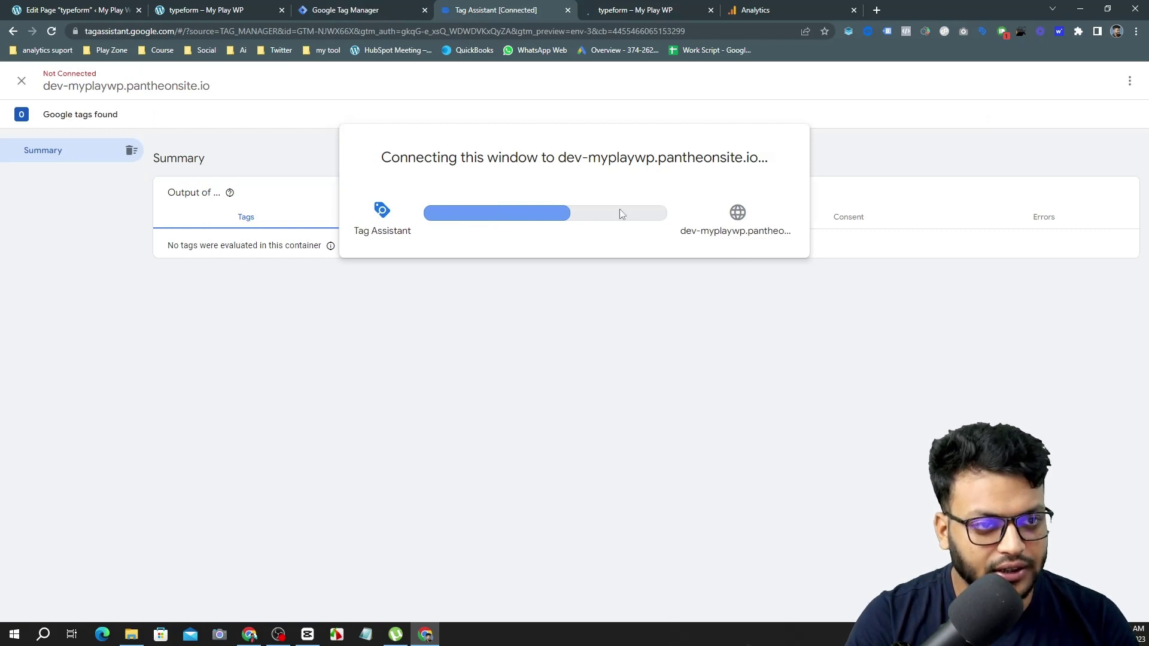
pyautogui.click(675, 5)
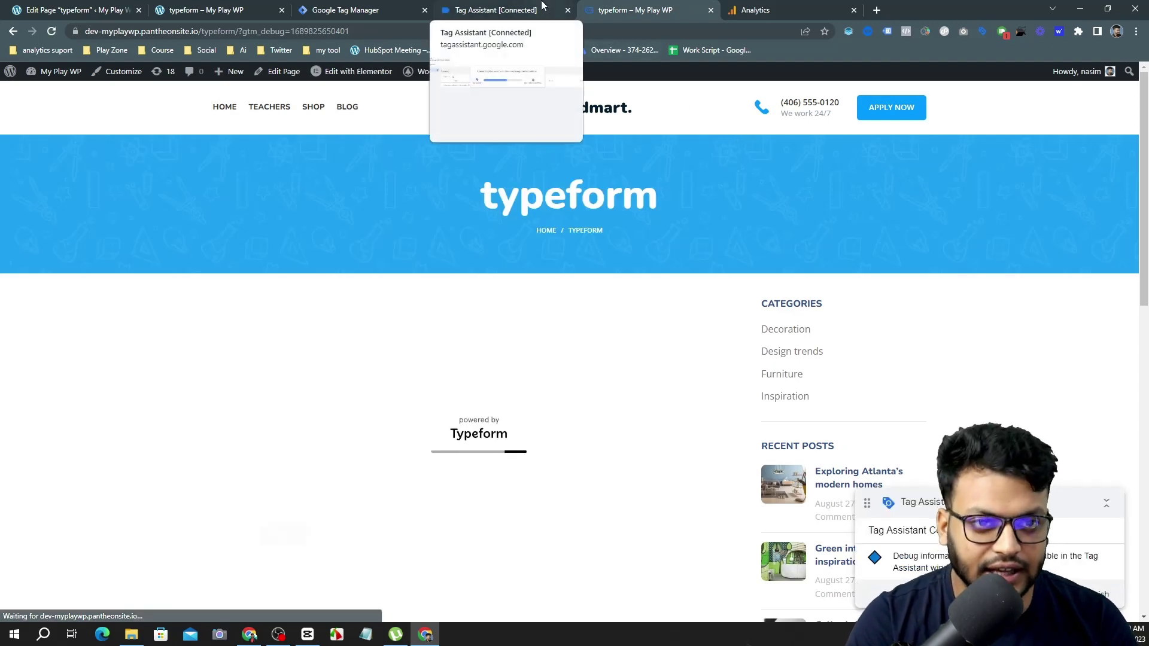
pyautogui.click(543, 6)
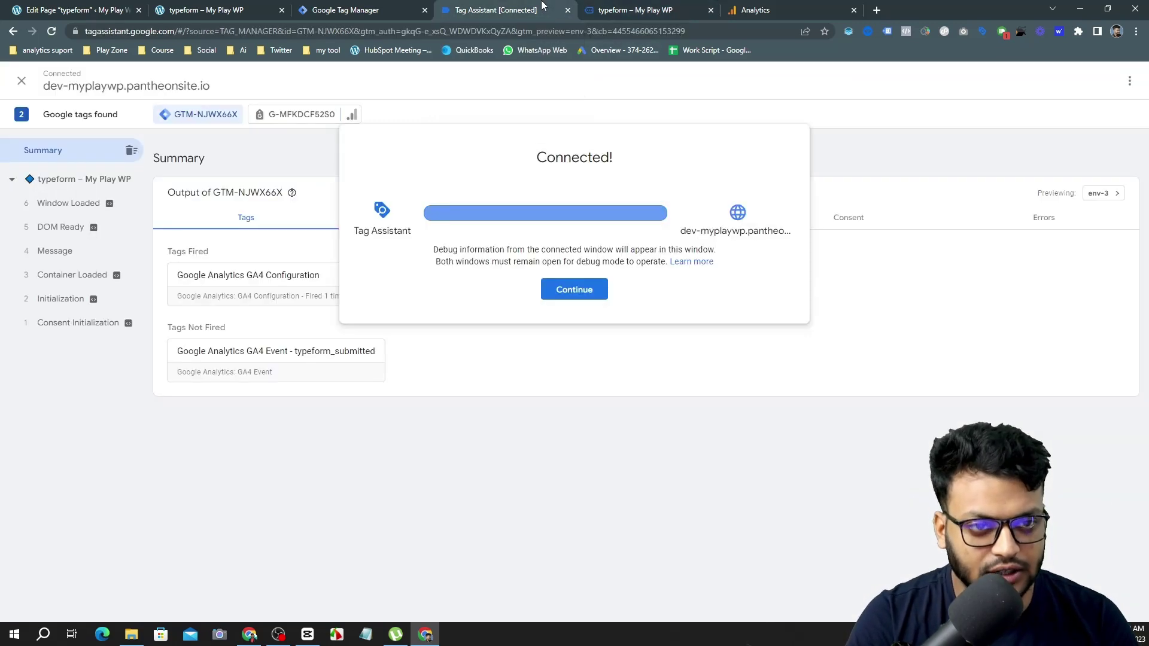
pyautogui.click(568, 293)
# Submit the typeform with a test answer and a saved e-mail address, then return to Analytics.
pyautogui.click(639, 10)
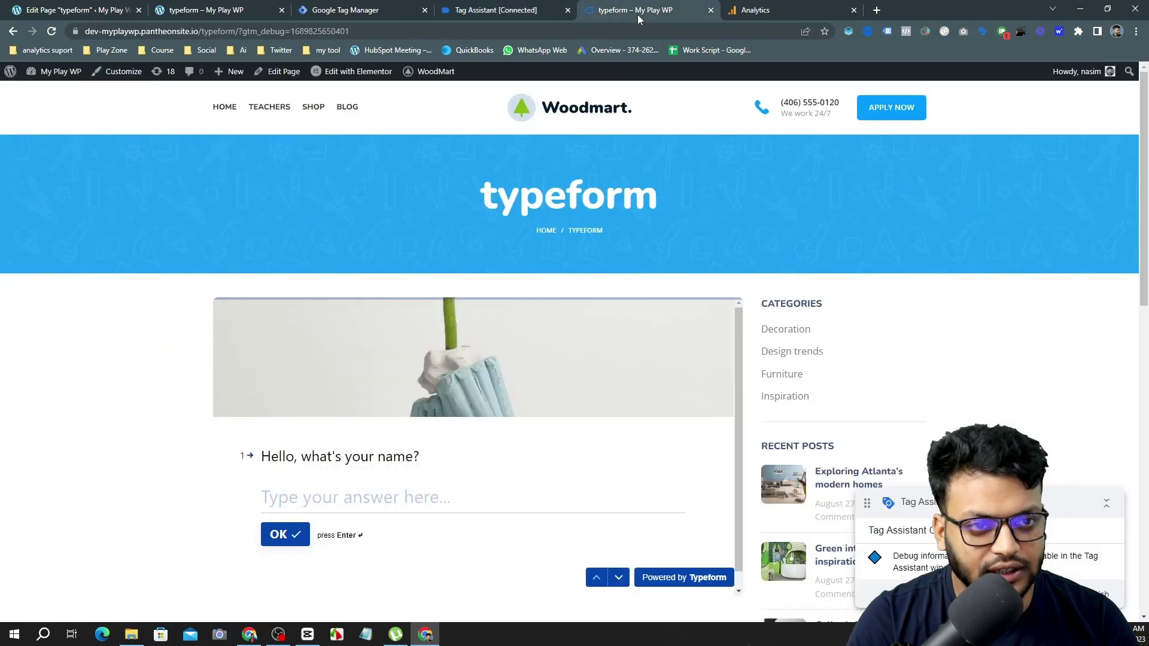
pyautogui.click(361, 500)
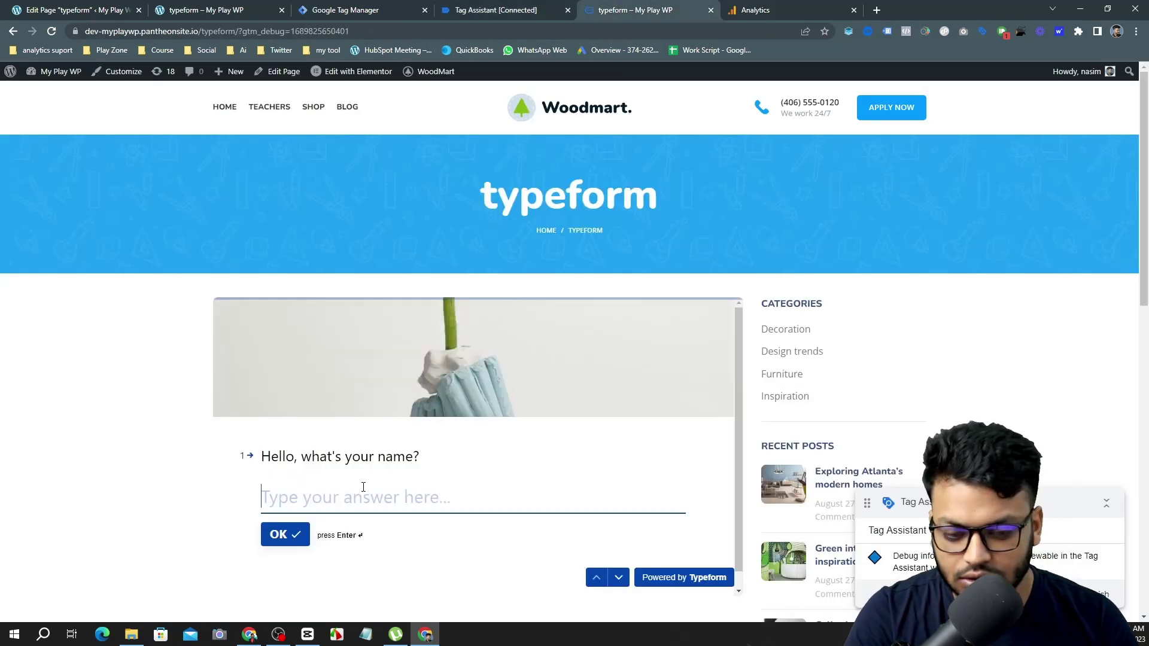
pyautogui.write('test')
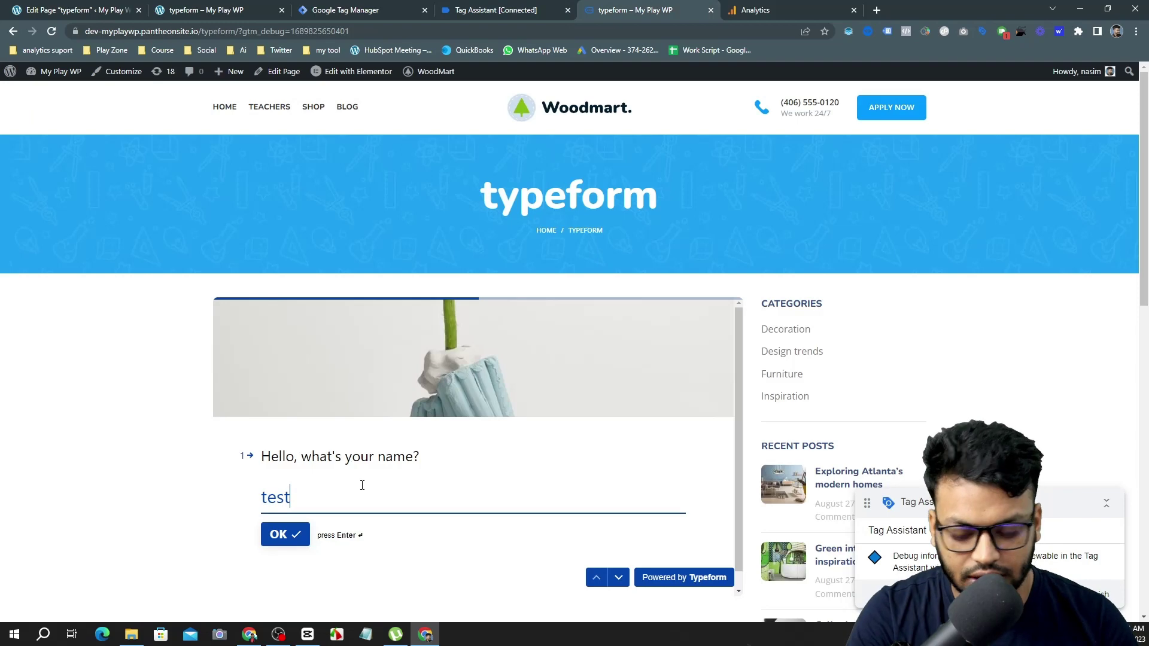
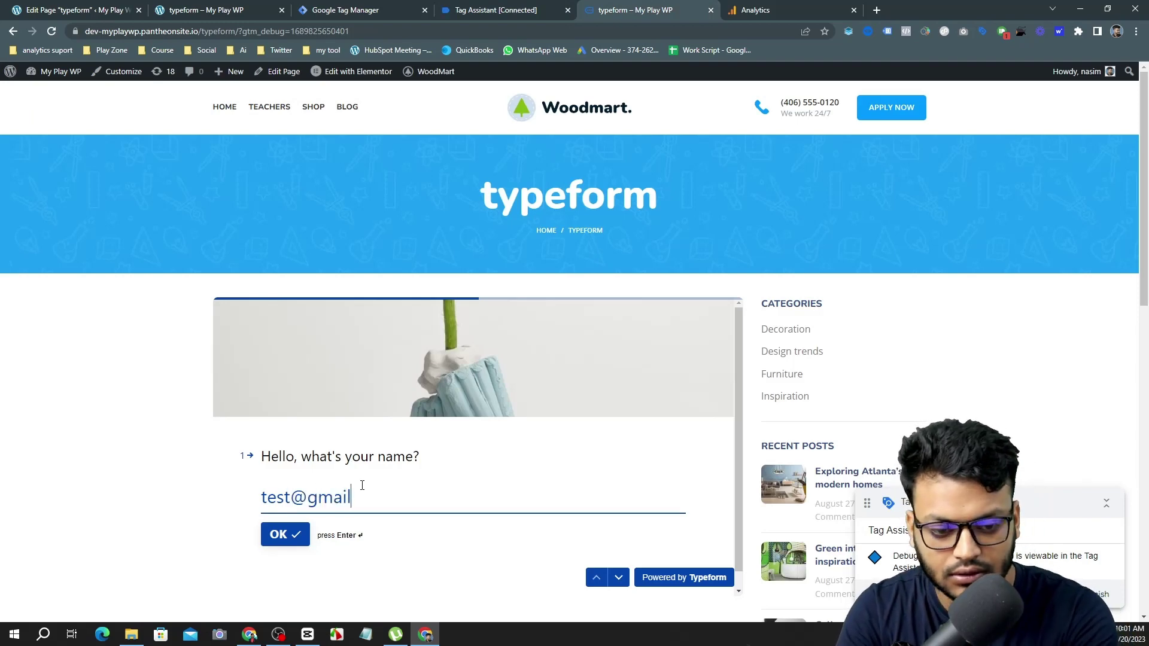
pyautogui.click(299, 497)
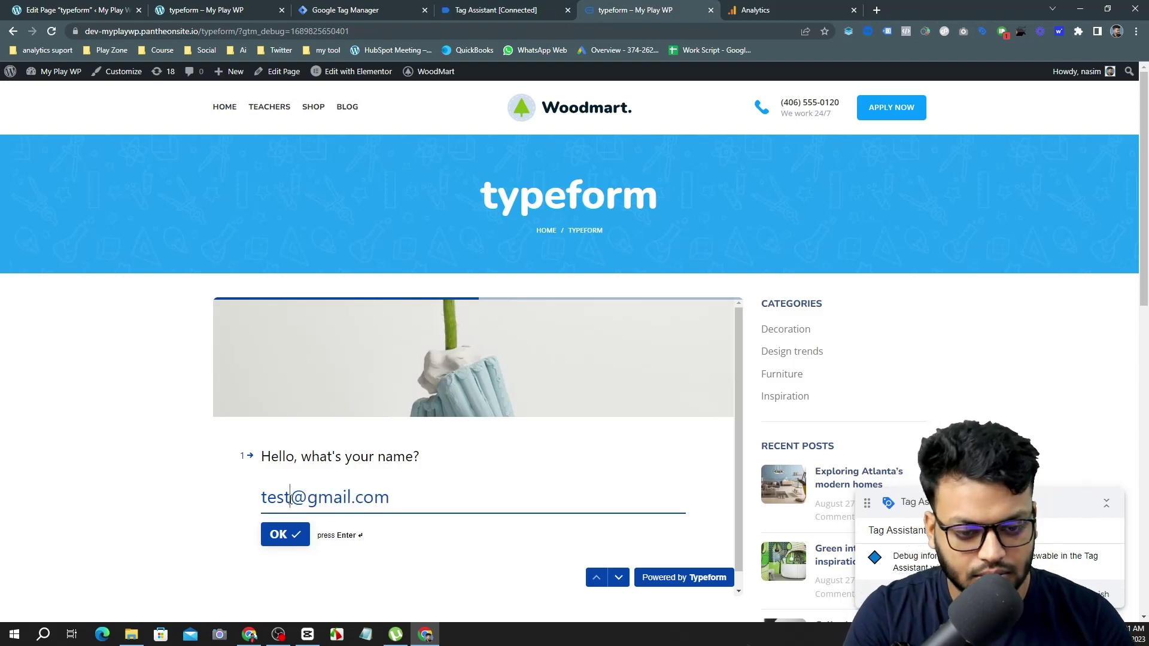
pyautogui.write('w')
pyautogui.click(277, 535)
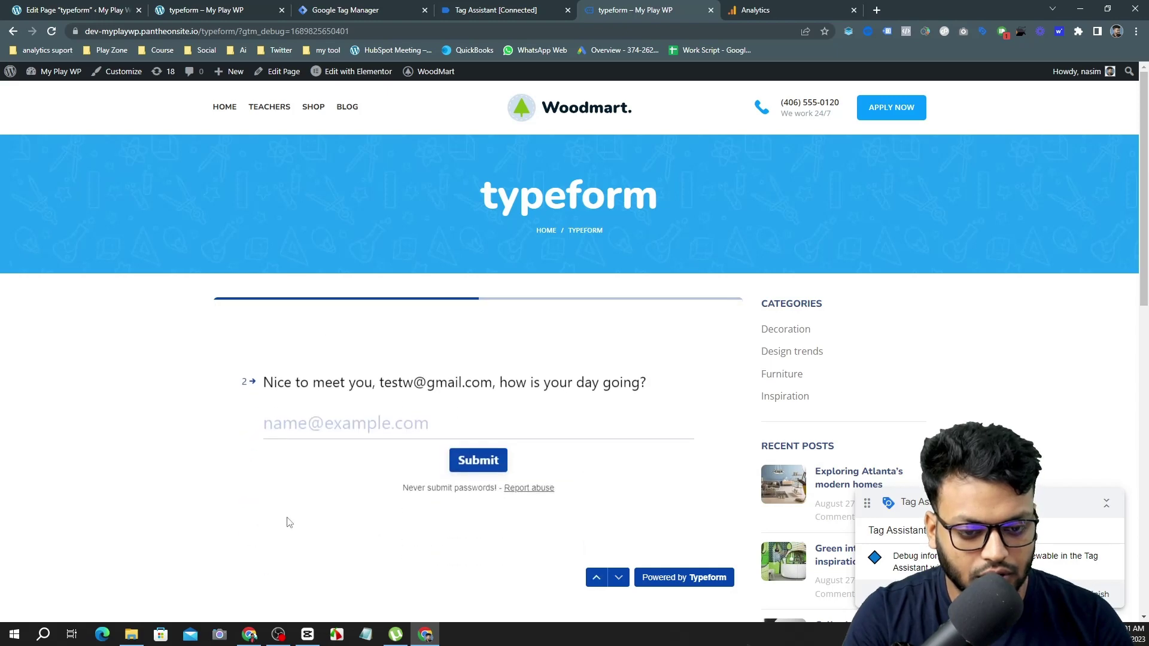
pyautogui.click(303, 427)
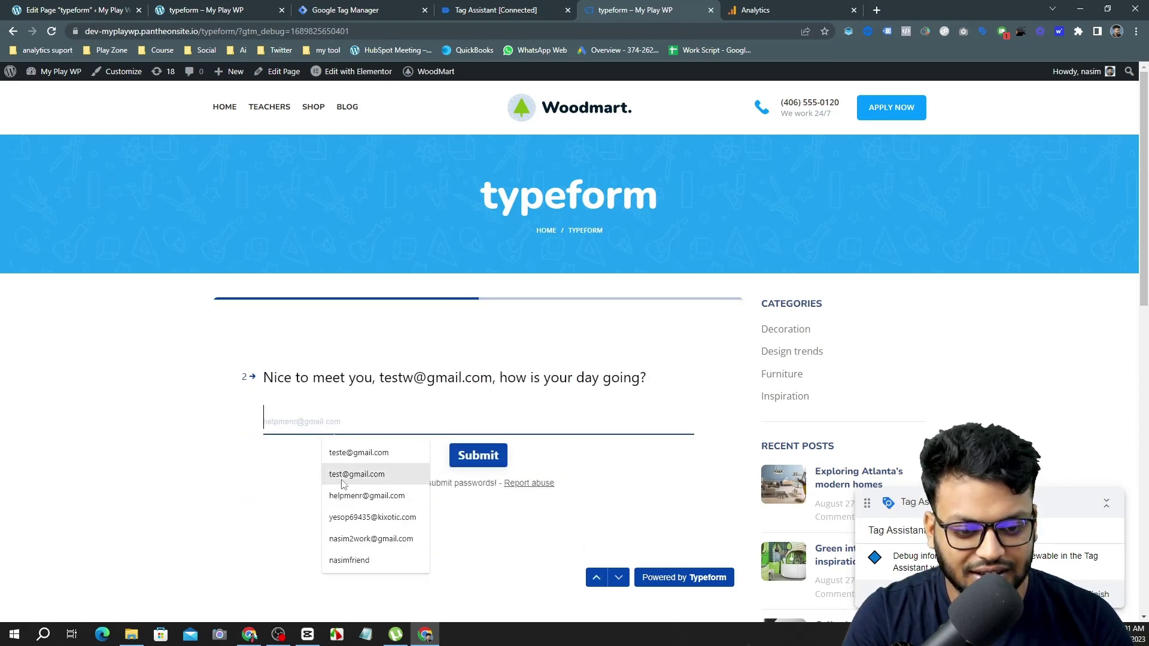
pyautogui.click(403, 518)
pyautogui.click(463, 458)
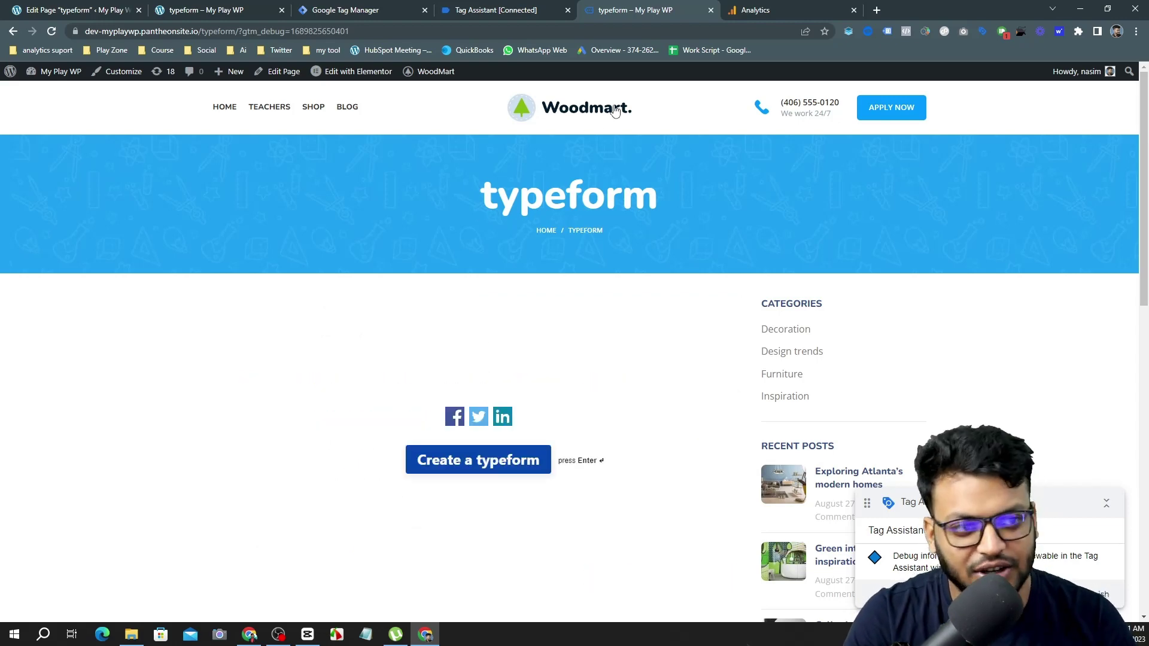
pyautogui.click(765, 9)
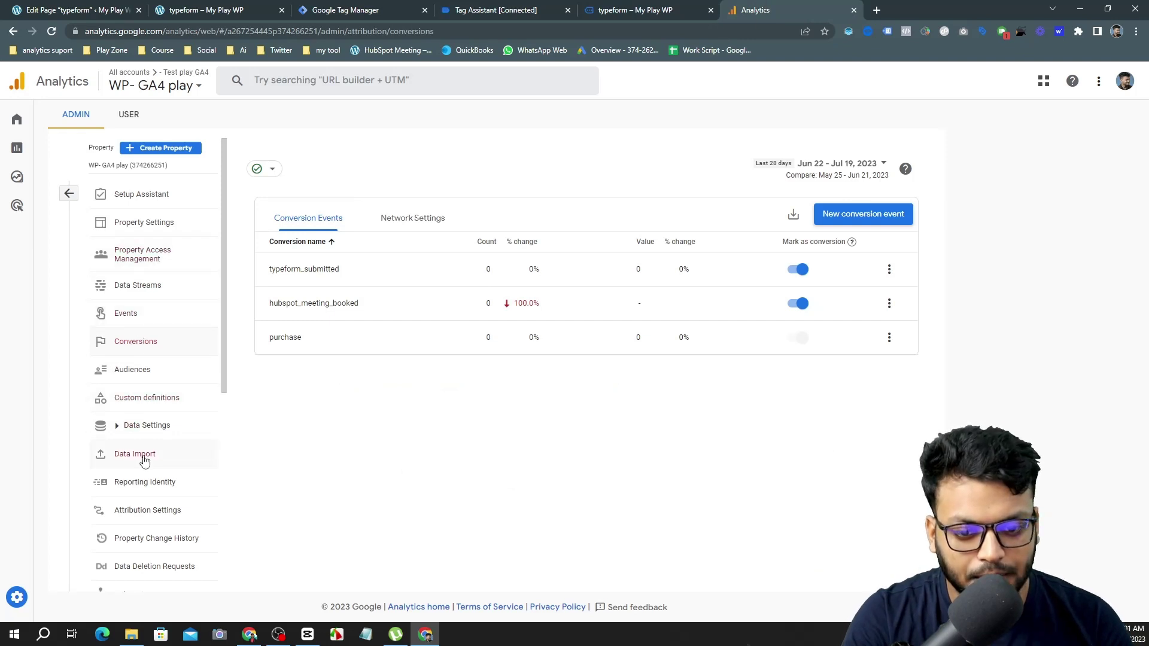
# In DebugView, inspect the newest typeform_submitted event's parameters, then go to Tag Manager's Tags list.
pyautogui.scroll(-2, 144, 461)
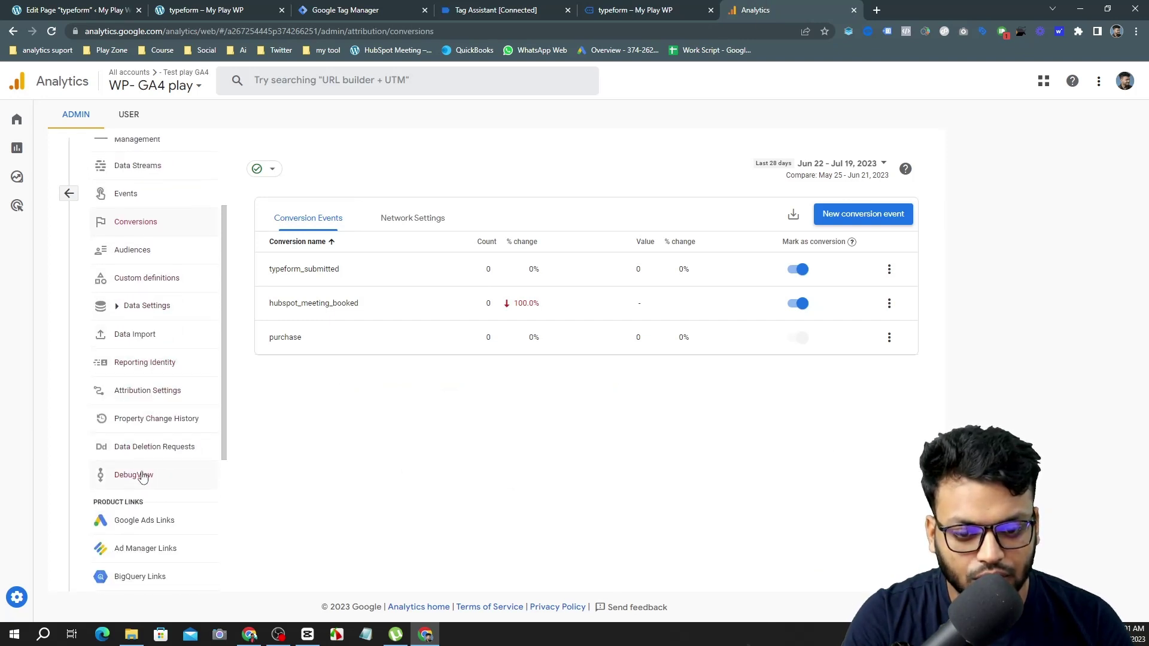
pyautogui.click(141, 476)
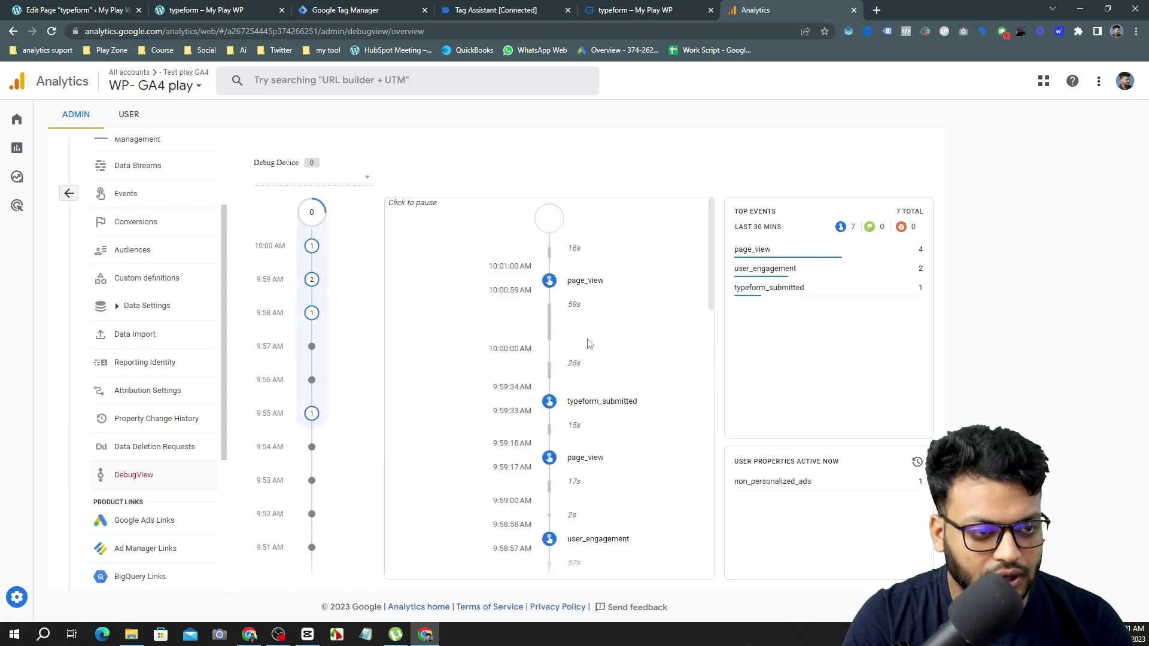
pyautogui.scroll(-15, 590, 344)
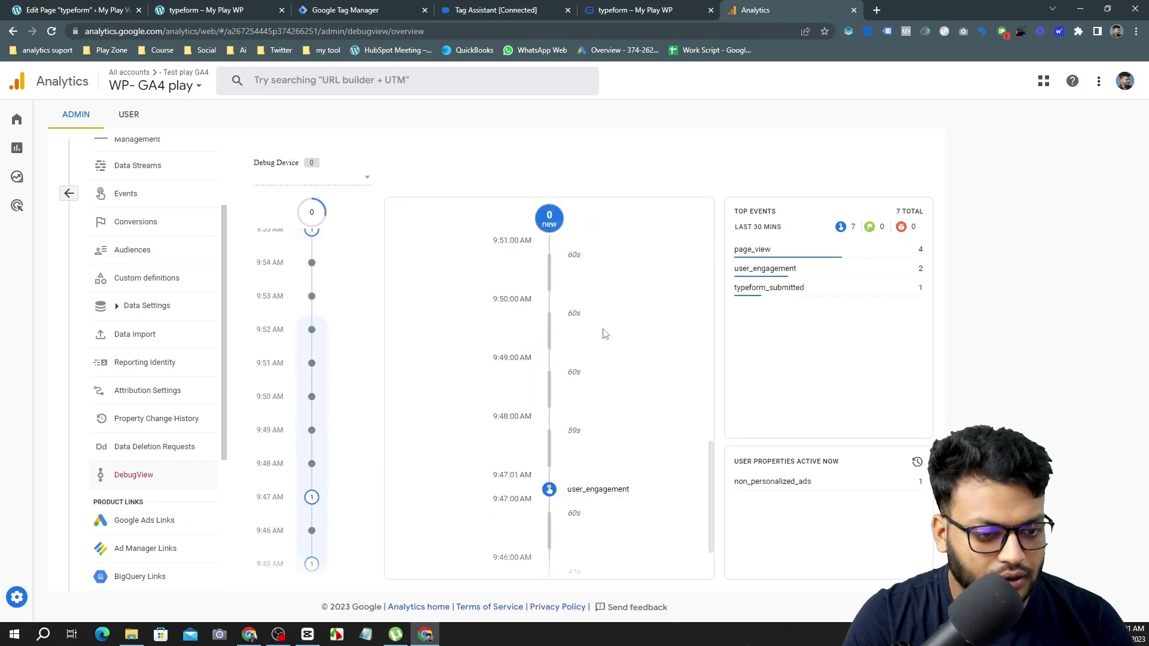
pyautogui.scroll(-2, 605, 334)
pyautogui.scroll(15, 607, 335)
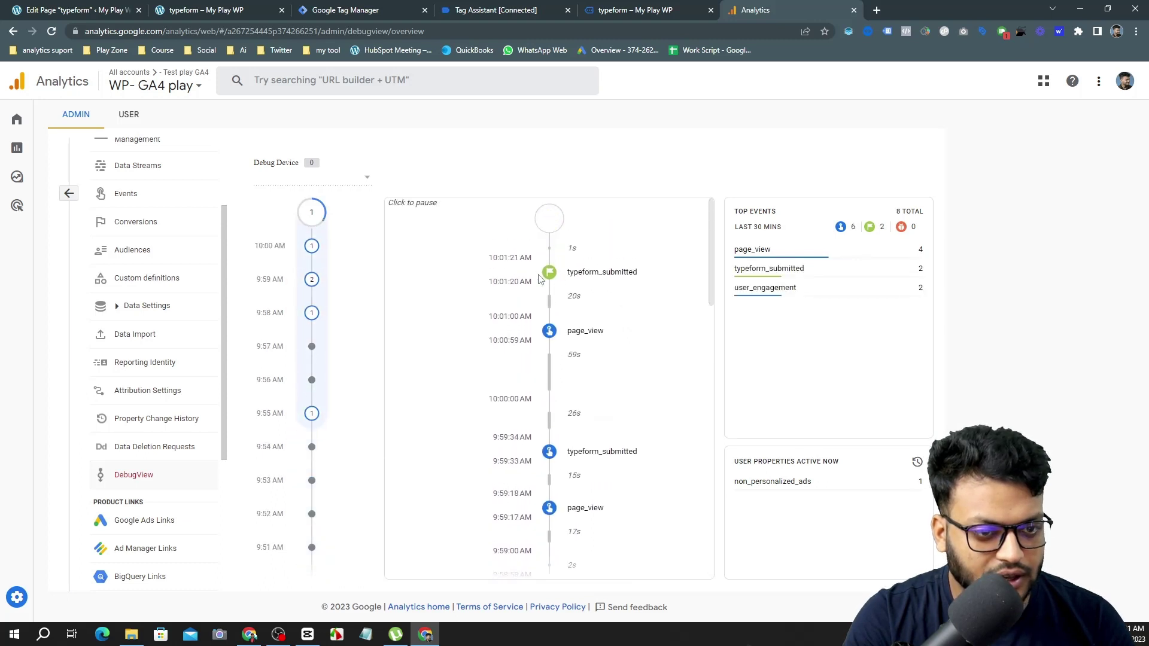
pyautogui.click(550, 274)
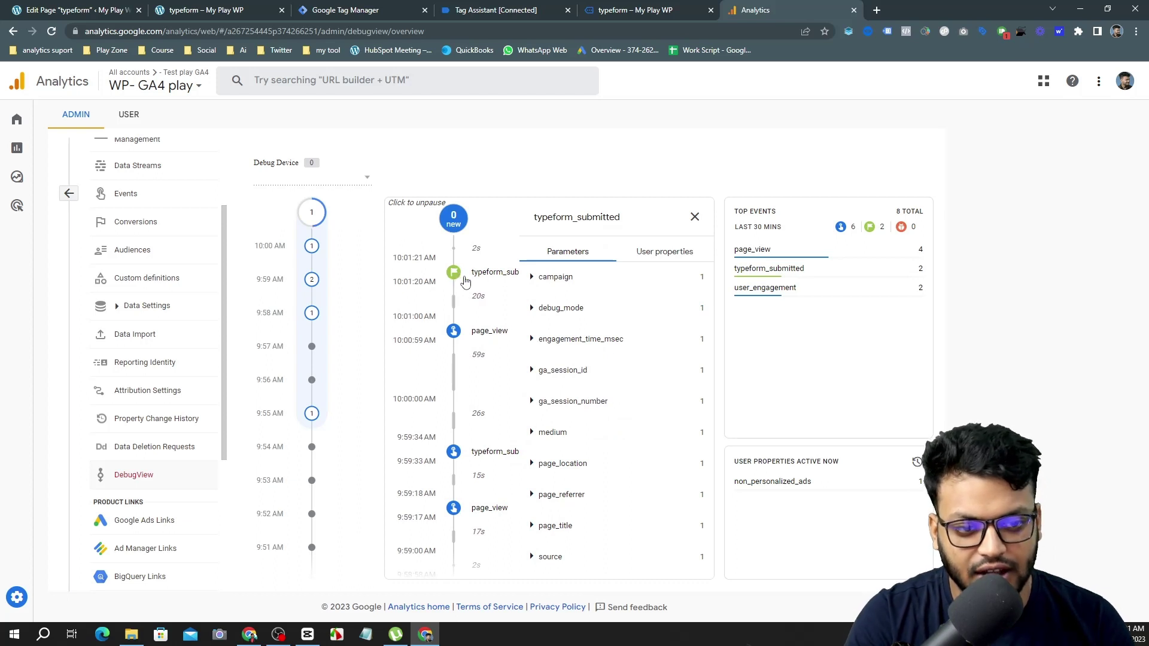
pyautogui.click(695, 217)
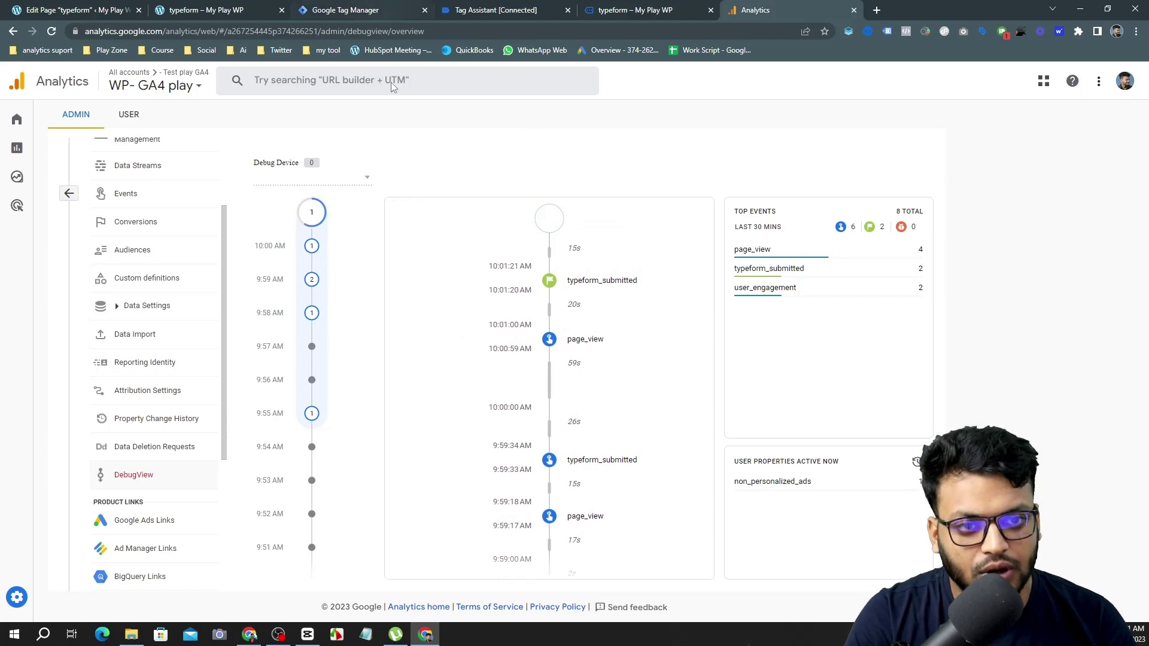
pyautogui.click(322, 6)
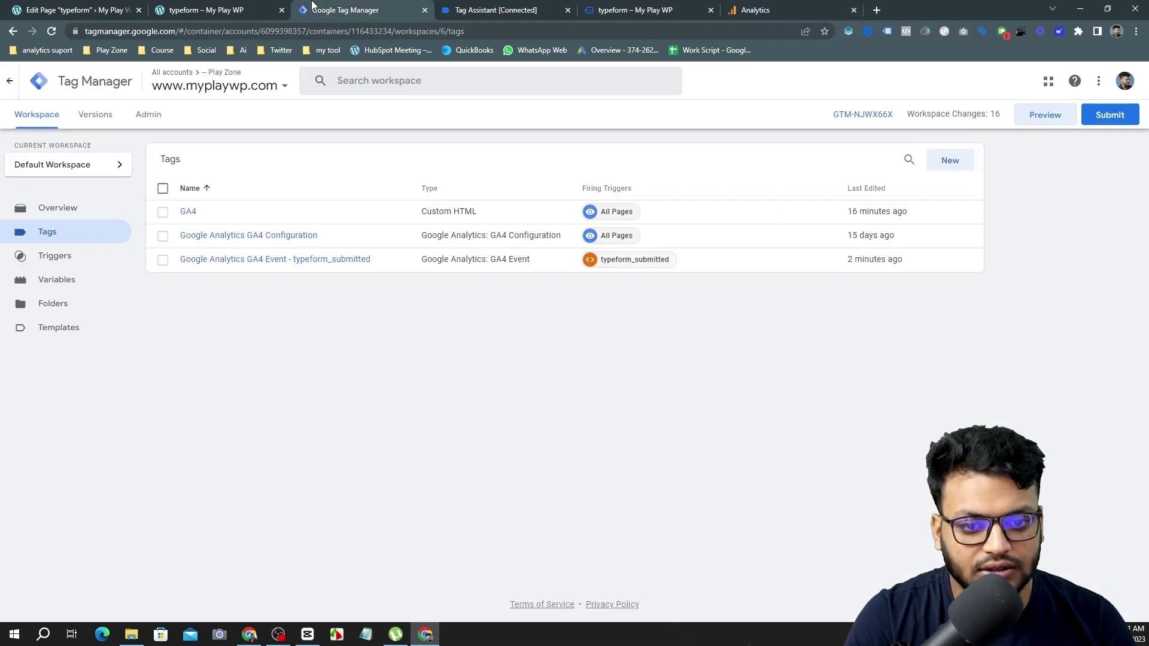
# Browse the Reports section, then open Admin > Conversions to confirm typeform_submitted is listed.
pyautogui.click(756, 10)
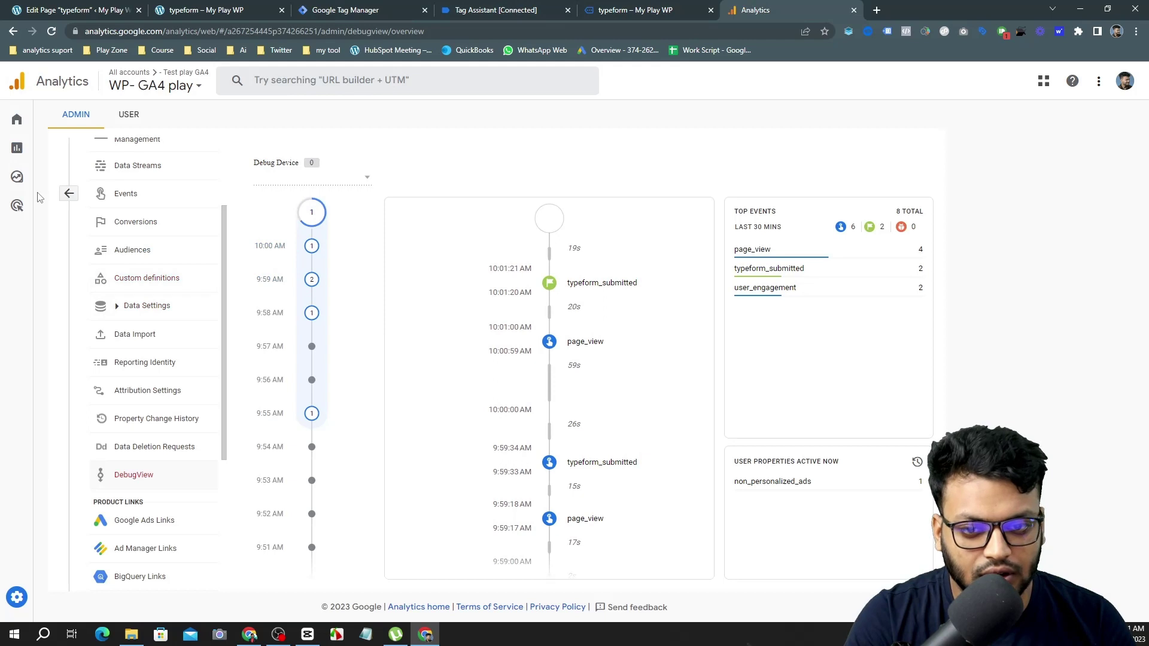
pyautogui.click(22, 153)
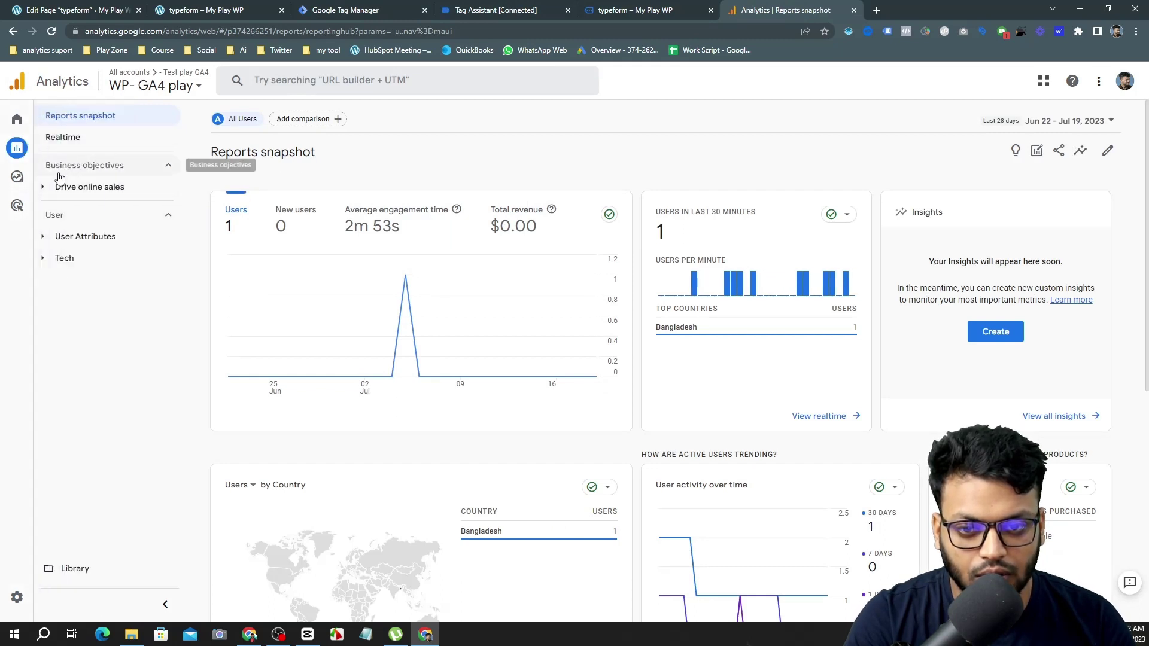
pyautogui.click(42, 188)
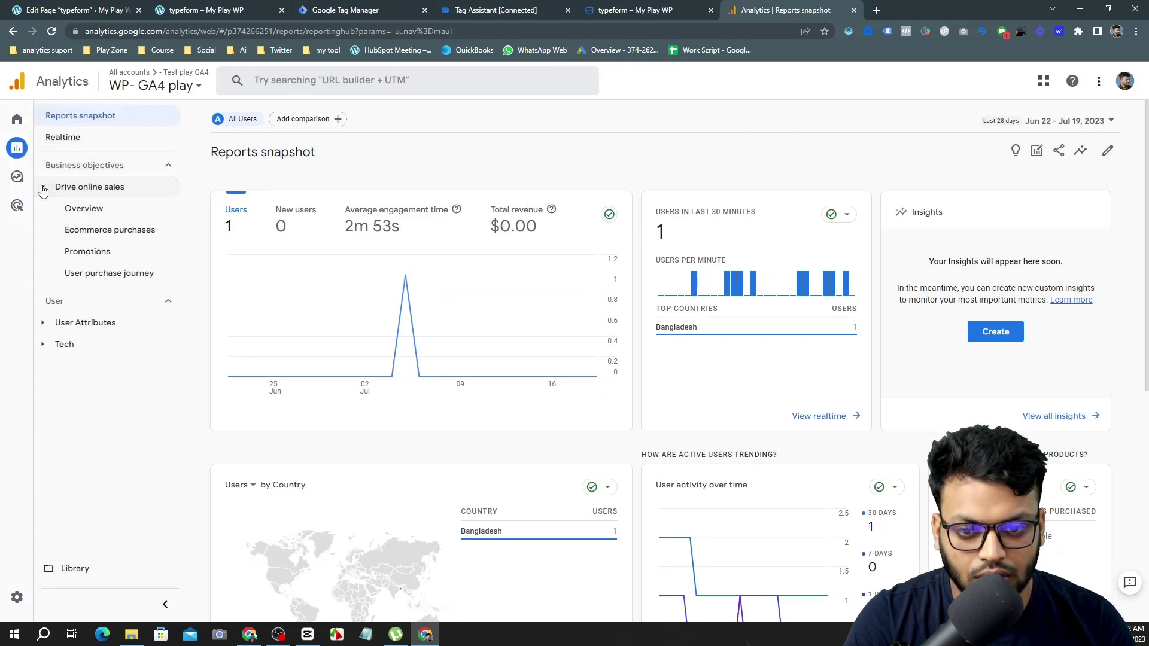
pyautogui.click(43, 189)
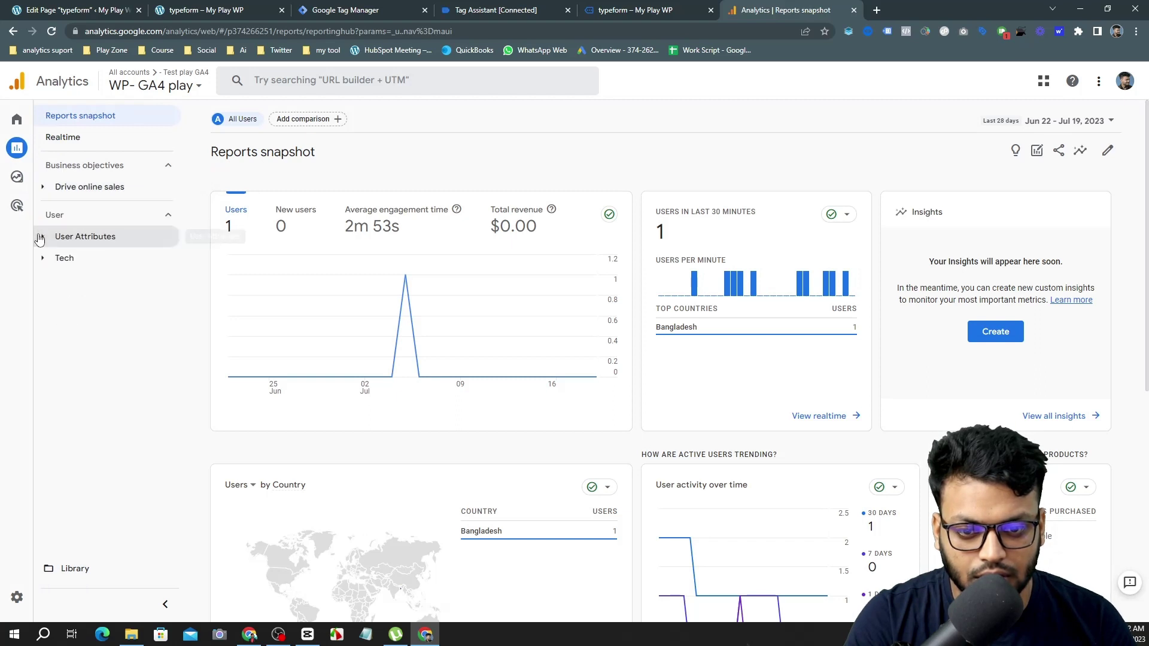
pyautogui.moveTo(20, 184)
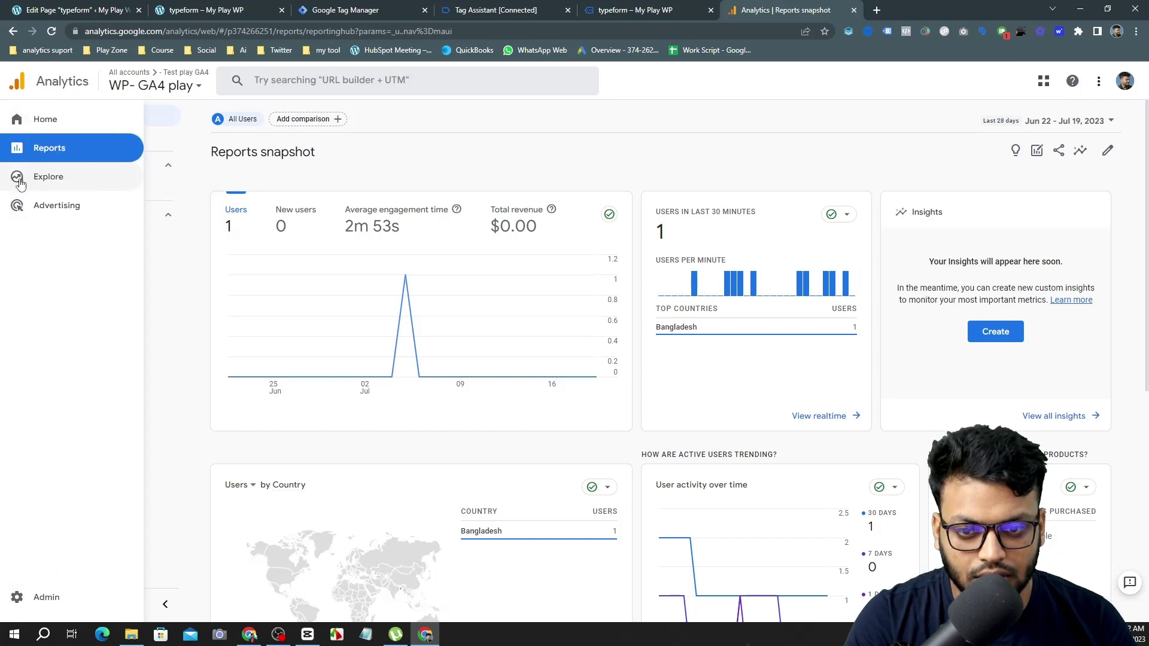
pyautogui.click(47, 121)
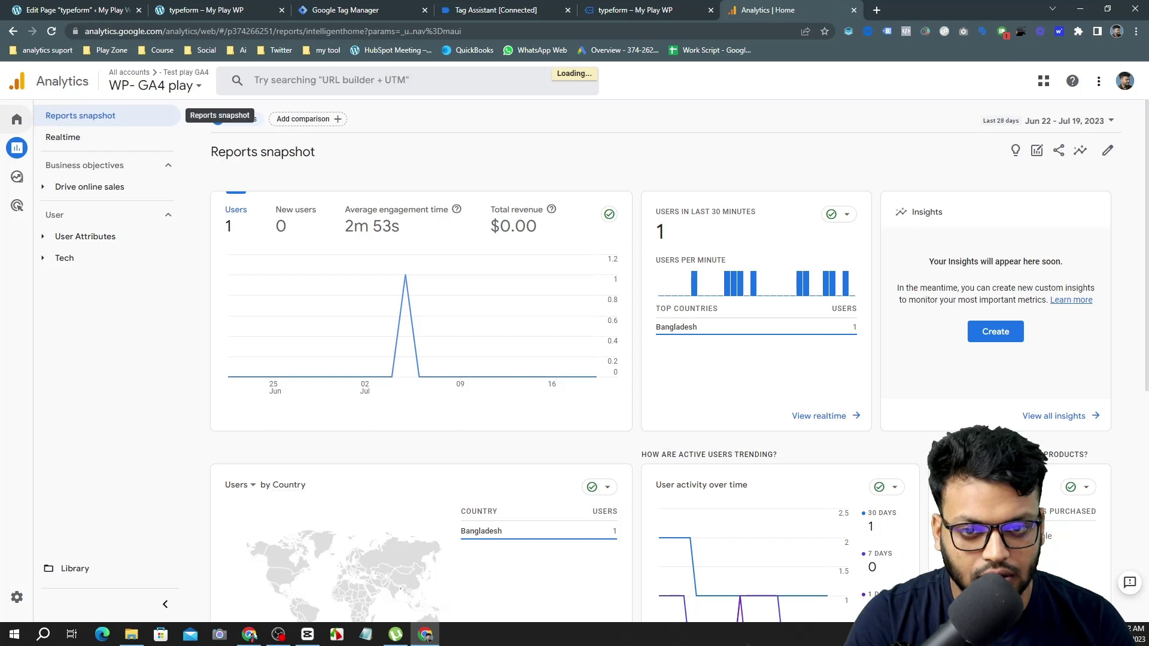
pyautogui.click(17, 597)
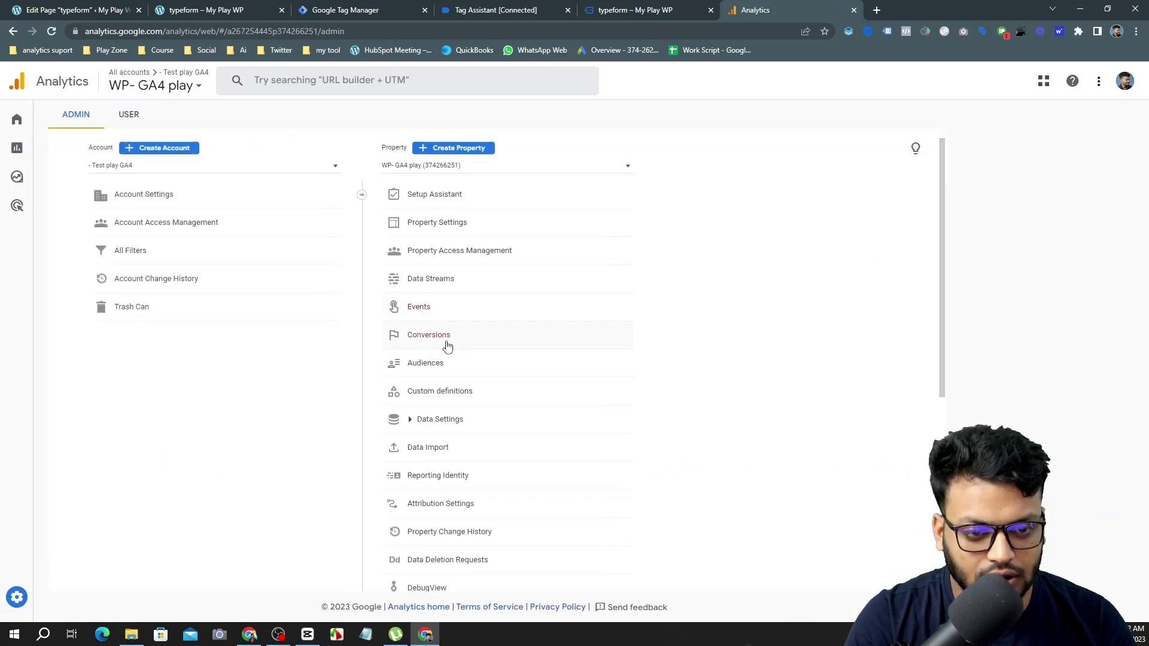
pyautogui.click(447, 344)
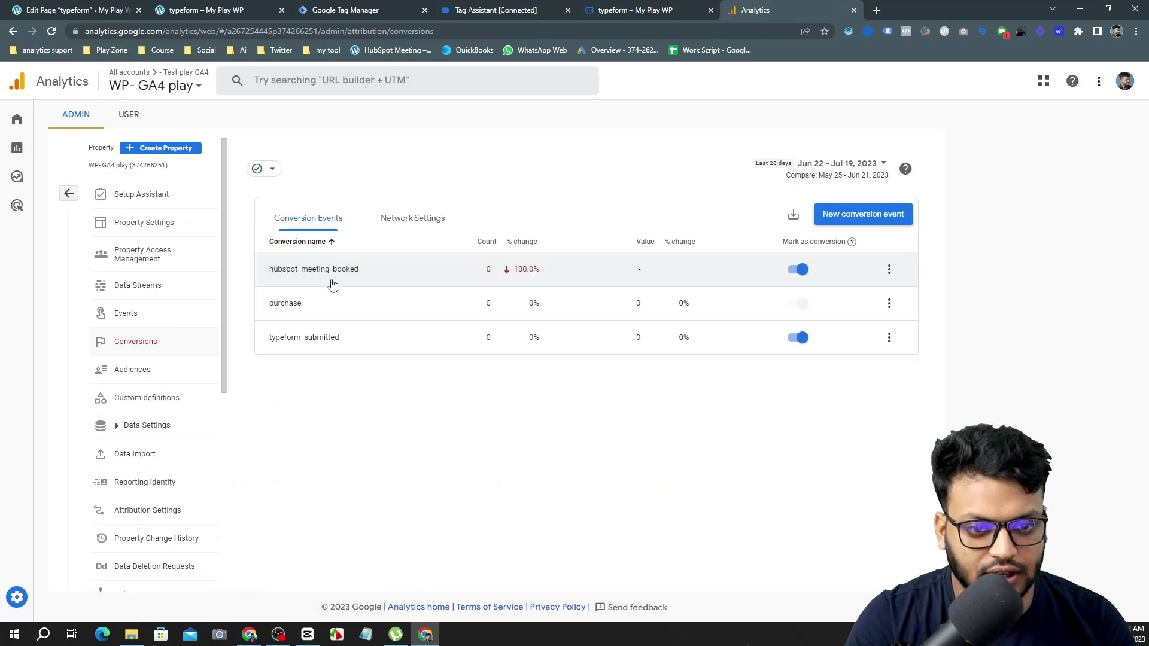